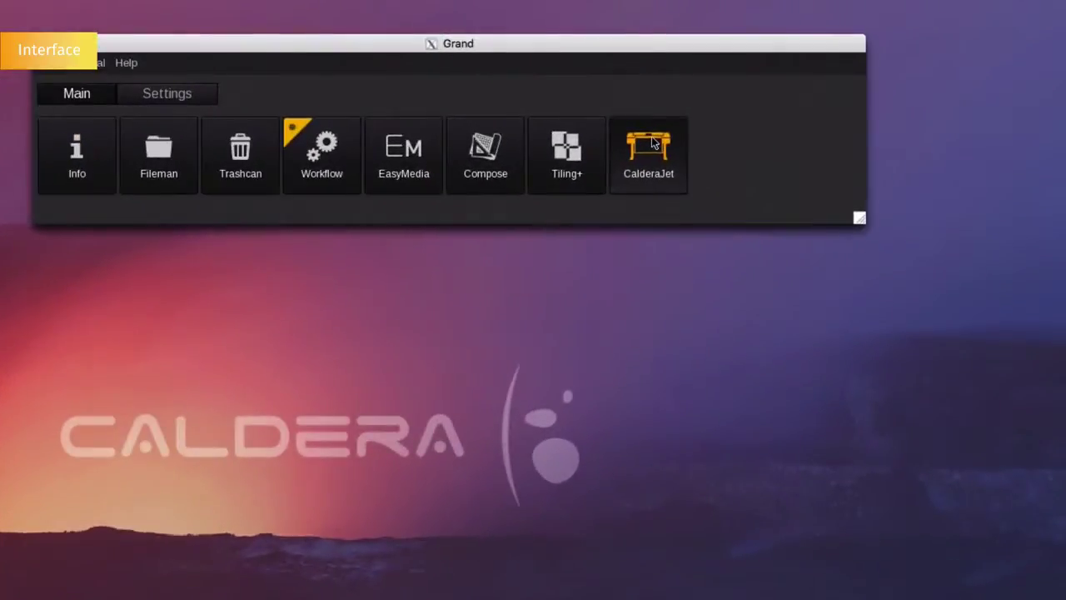
Step: Change the CalderaJet launcher icon to the Digital Press printer icon
right_click(752, 105)
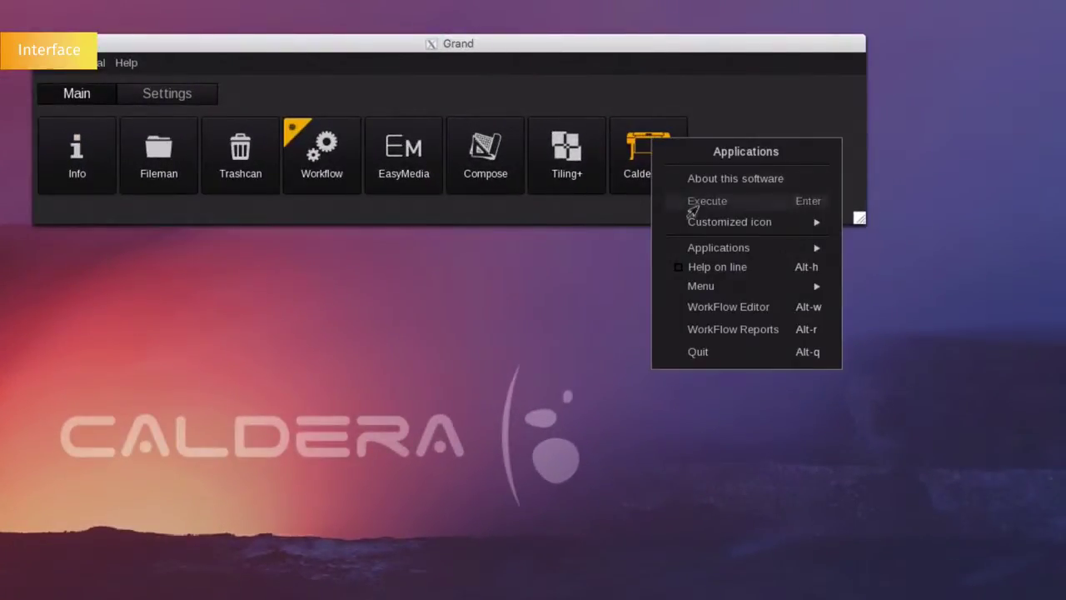
mouse_move(696, 222)
mouse_move(845, 227)
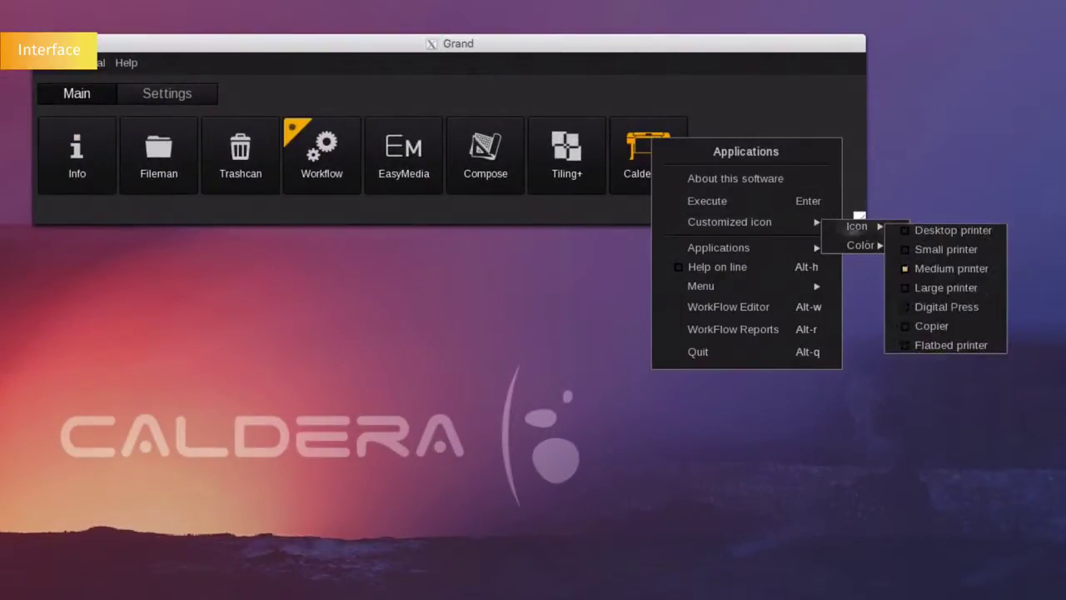
left_click(914, 306)
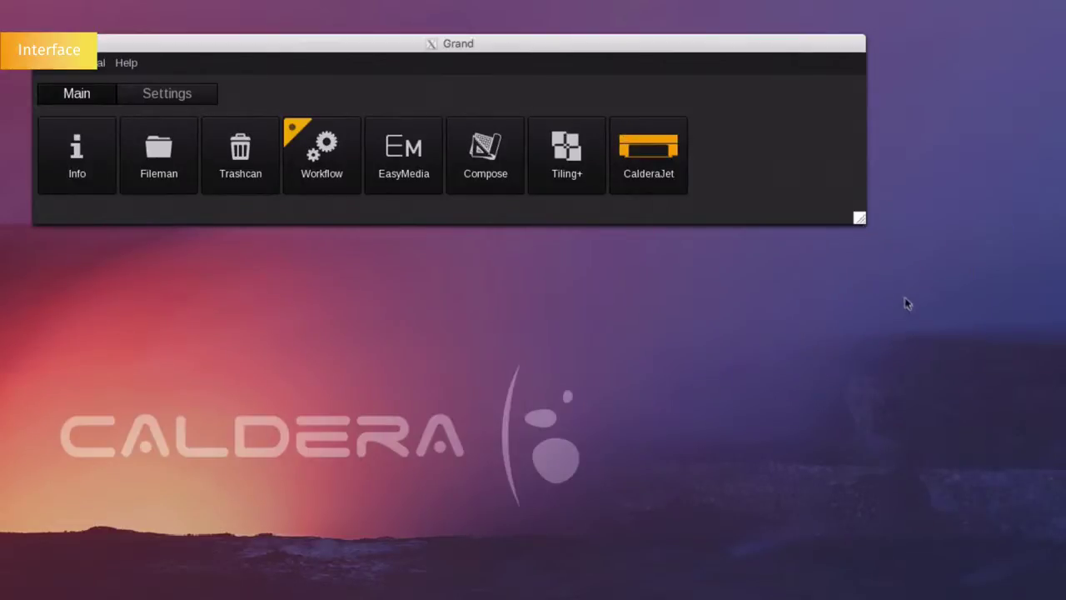
Step: Colour the customized CalderaJet icon green
right_click(662, 153)
mouse_move(744, 239)
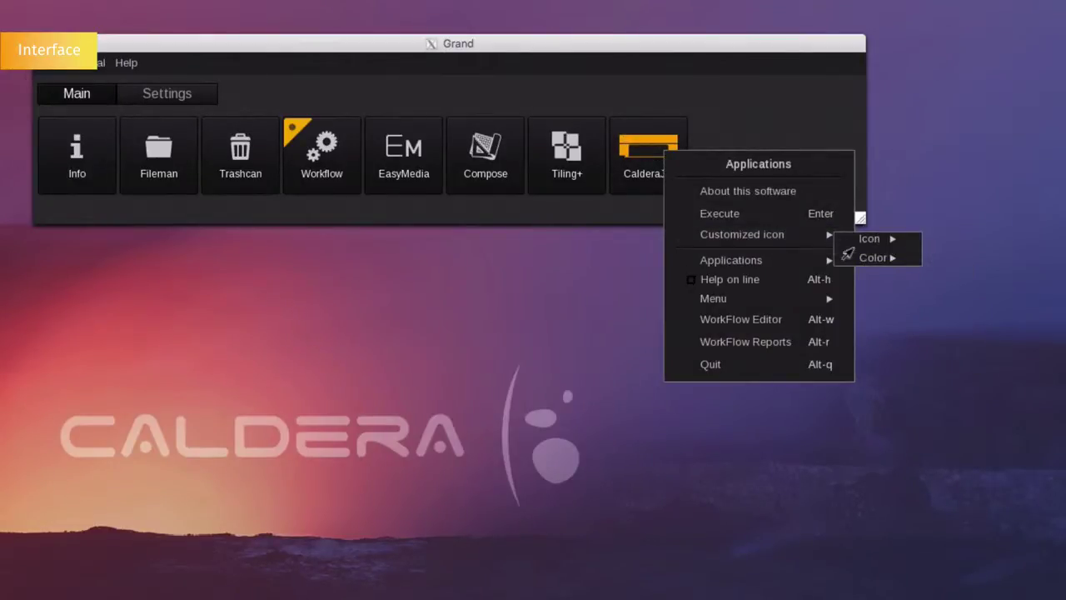
mouse_move(856, 258)
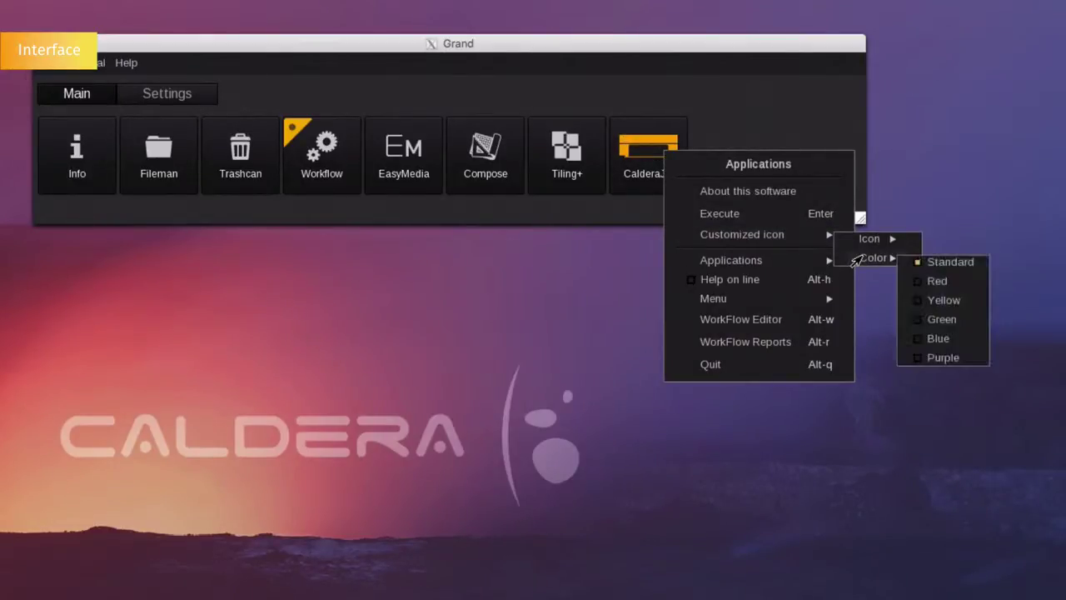
left_click(942, 319)
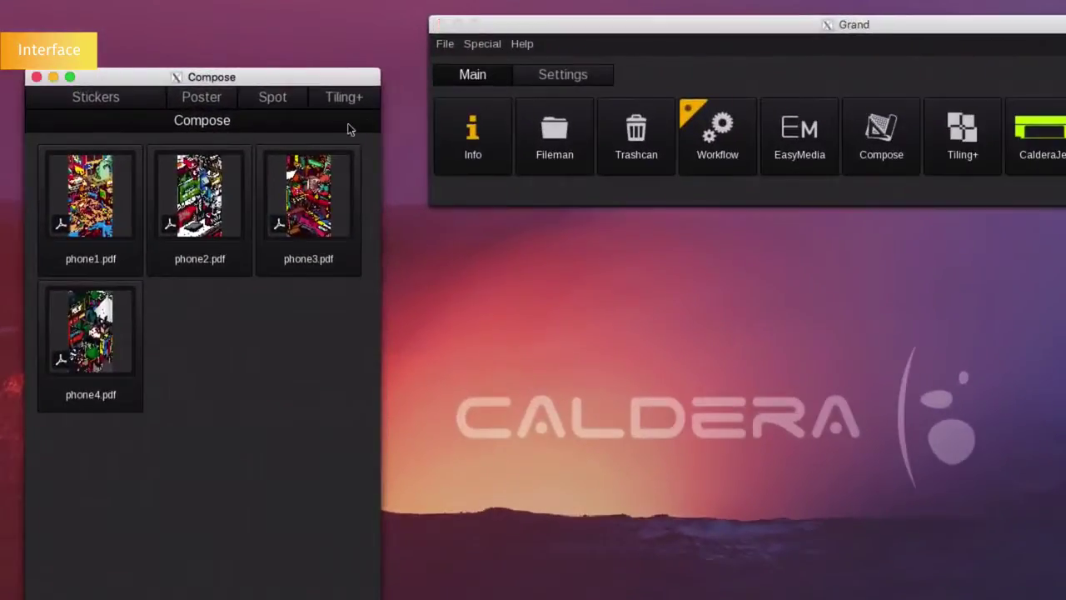
Step: Create a new tab named 'Demo' in the Compose window and switch to it
right_click(339, 129)
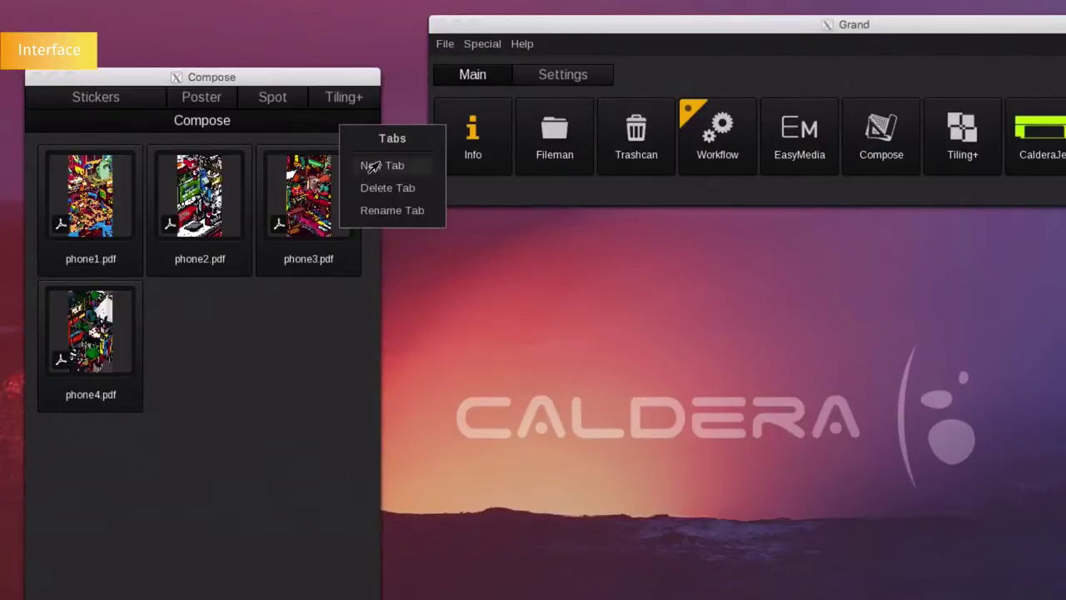
left_click(376, 162)
type("Demo")
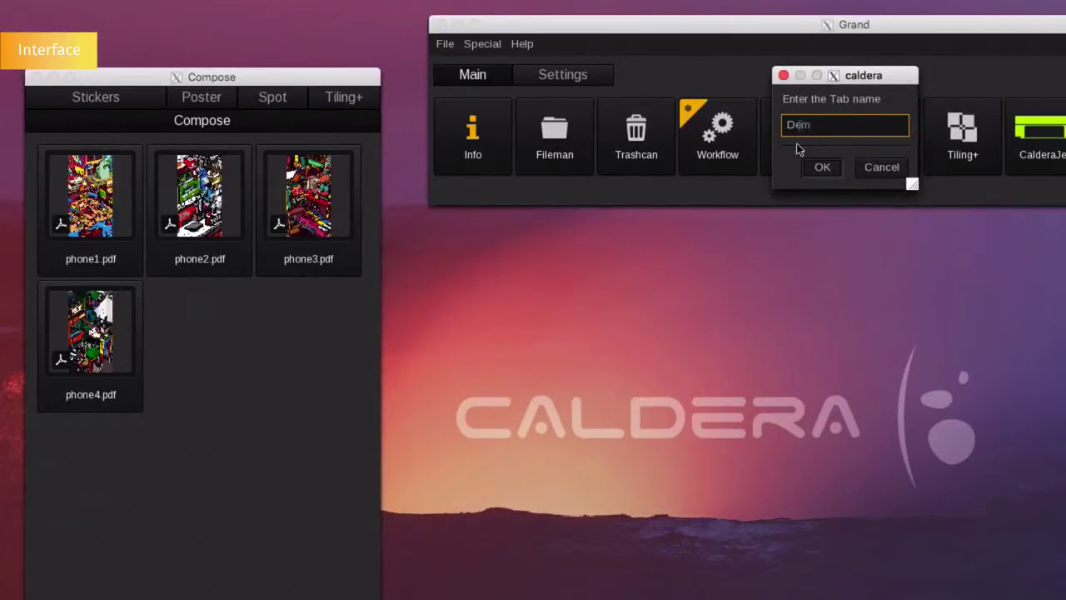
left_click(823, 170)
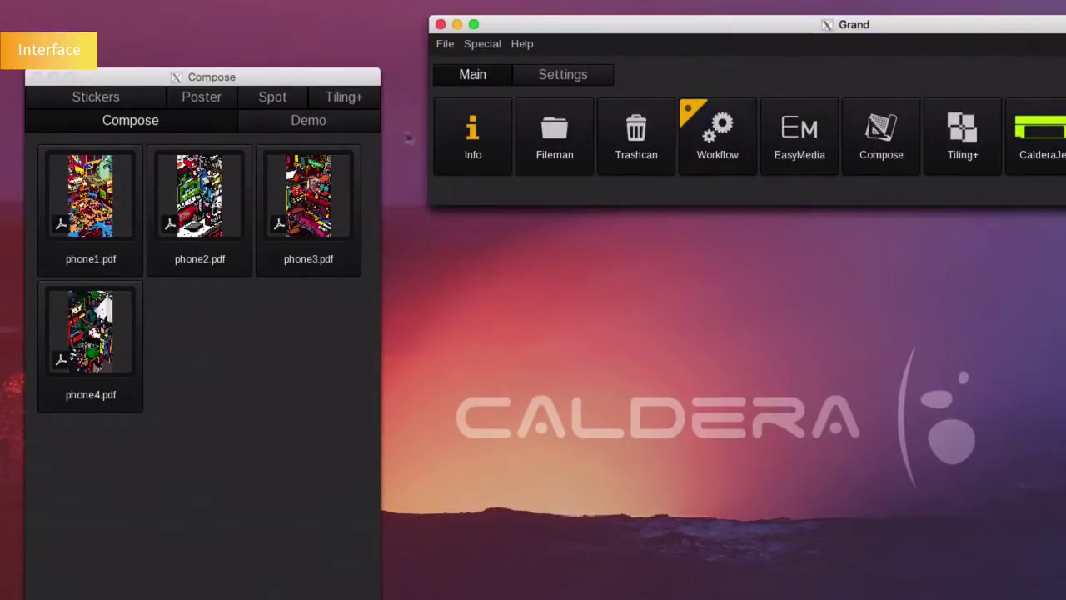
left_click(357, 128)
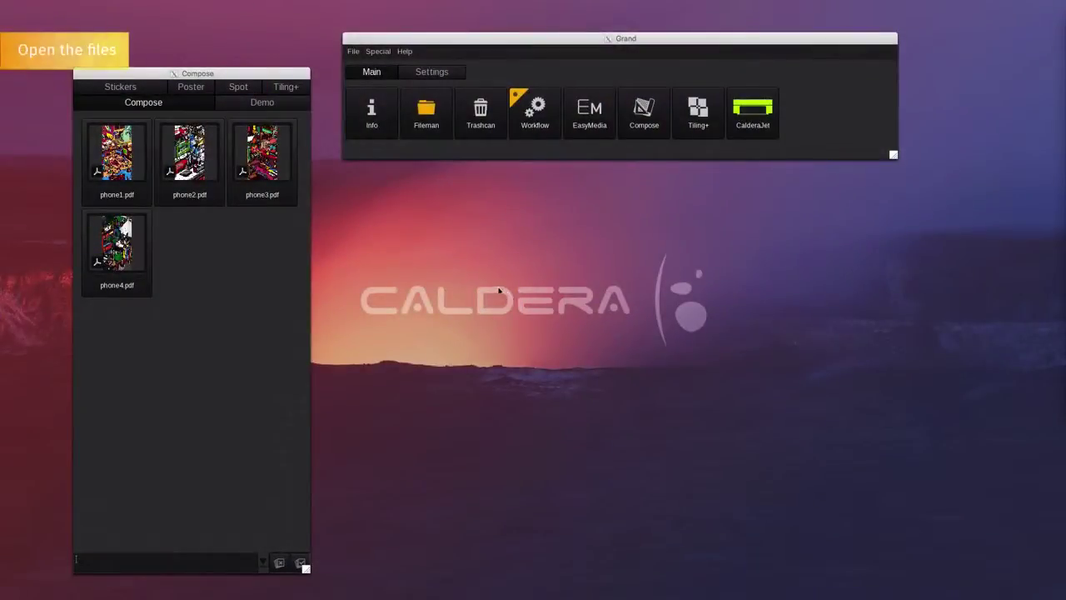
Step: Open Calderaman_1.jpg and Calderaman_2.jpg from Pictures via Fileman into the Demo tab
left_click(252, 104)
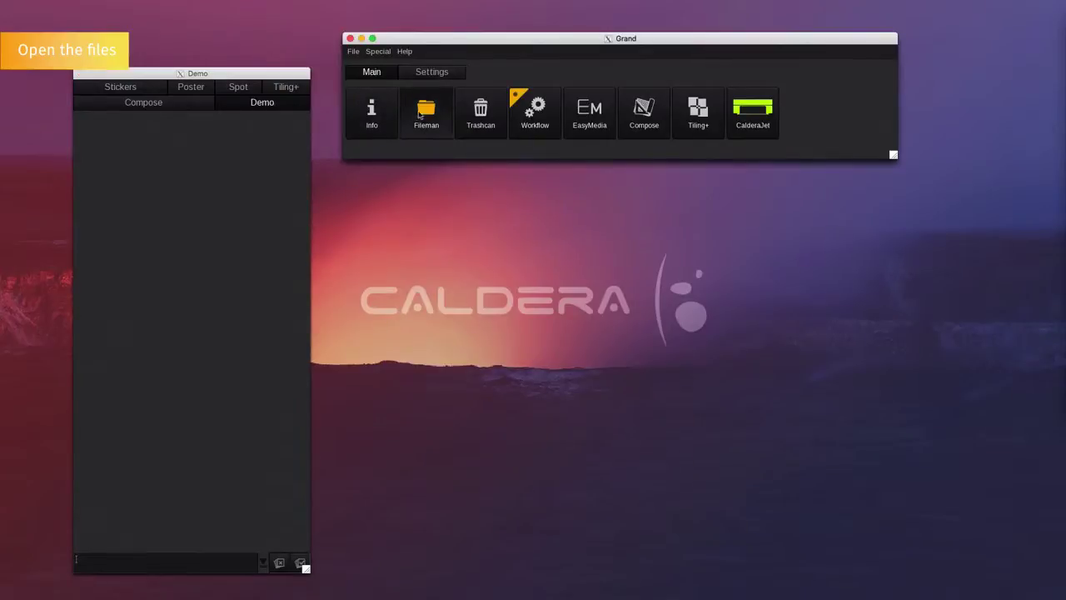
left_click(423, 129)
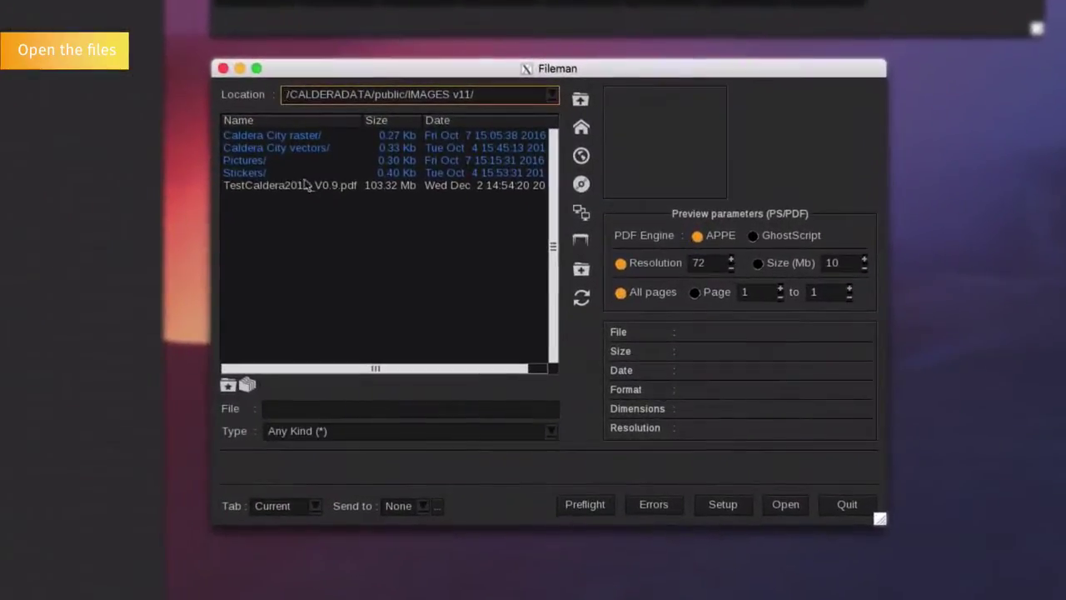
left_click(361, 235)
double_click(258, 164)
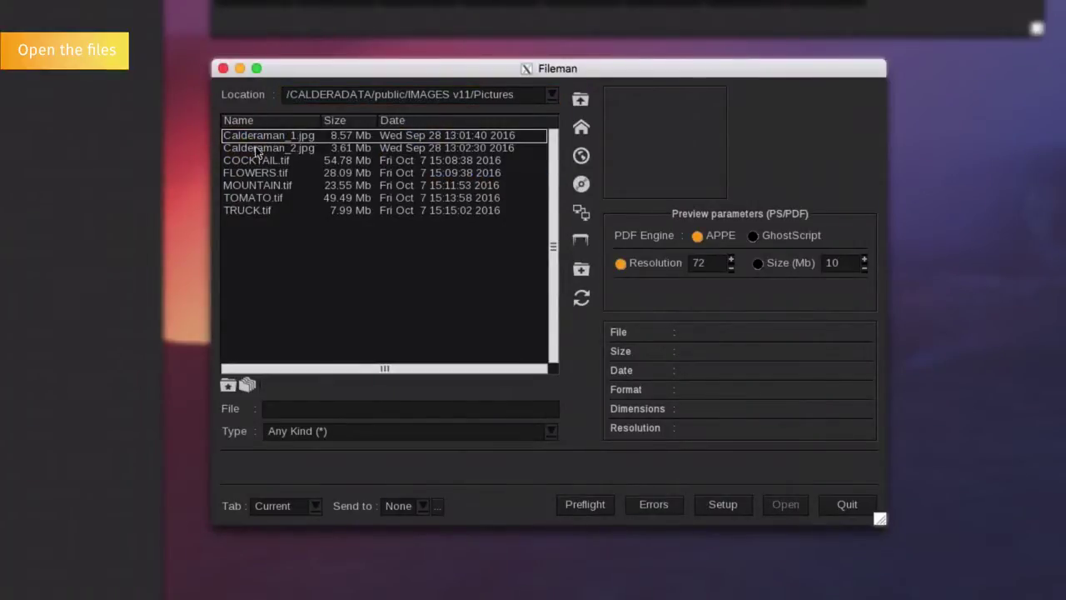
left_click(255, 138)
left_click(254, 148, "shift")
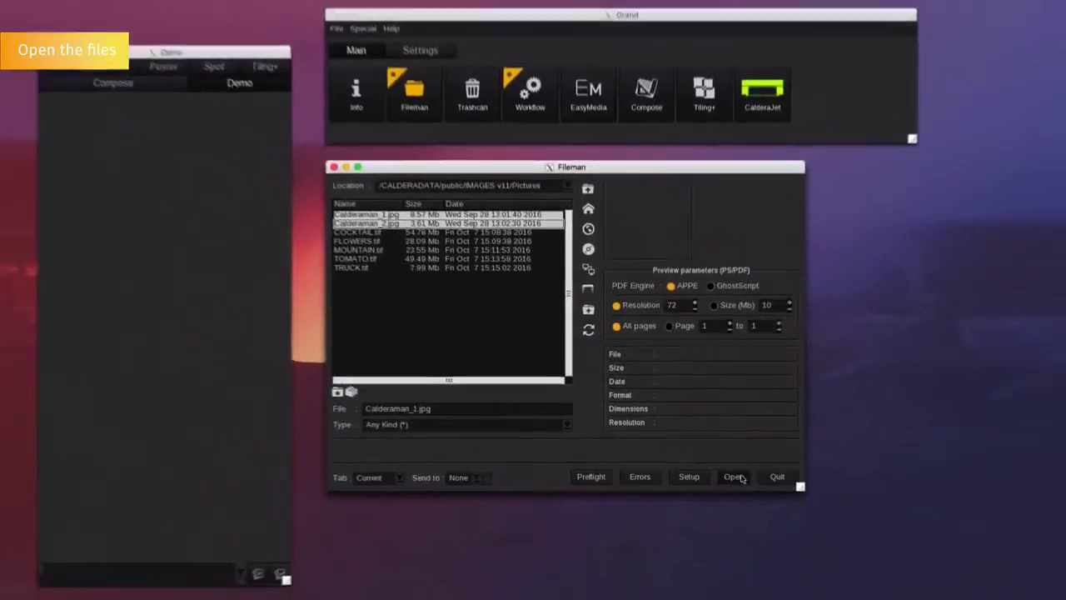
left_click(740, 477)
left_click(777, 476)
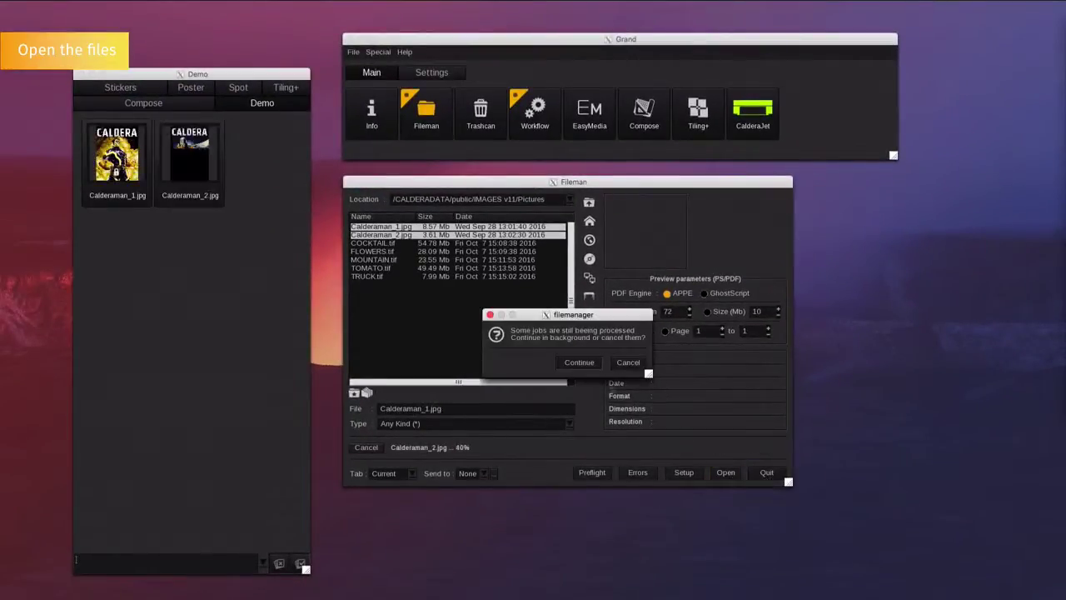
left_click(583, 365)
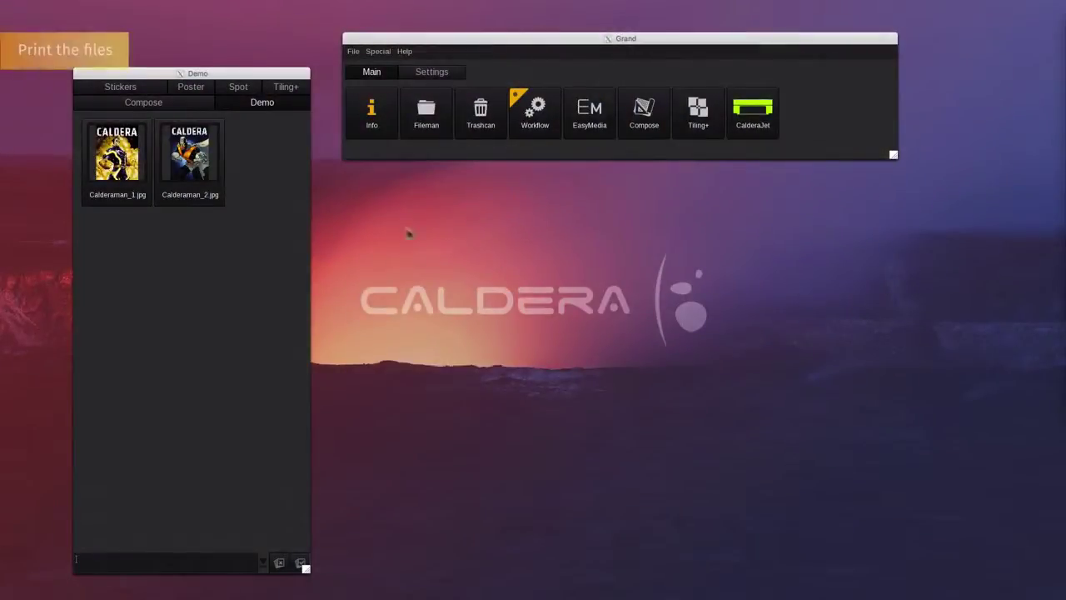
Step: Print Calderaman_2.jpg on CalderaJet, accepting the output job name Calderaman_2
left_click(191, 155)
left_click_drag(196, 158, 754, 107)
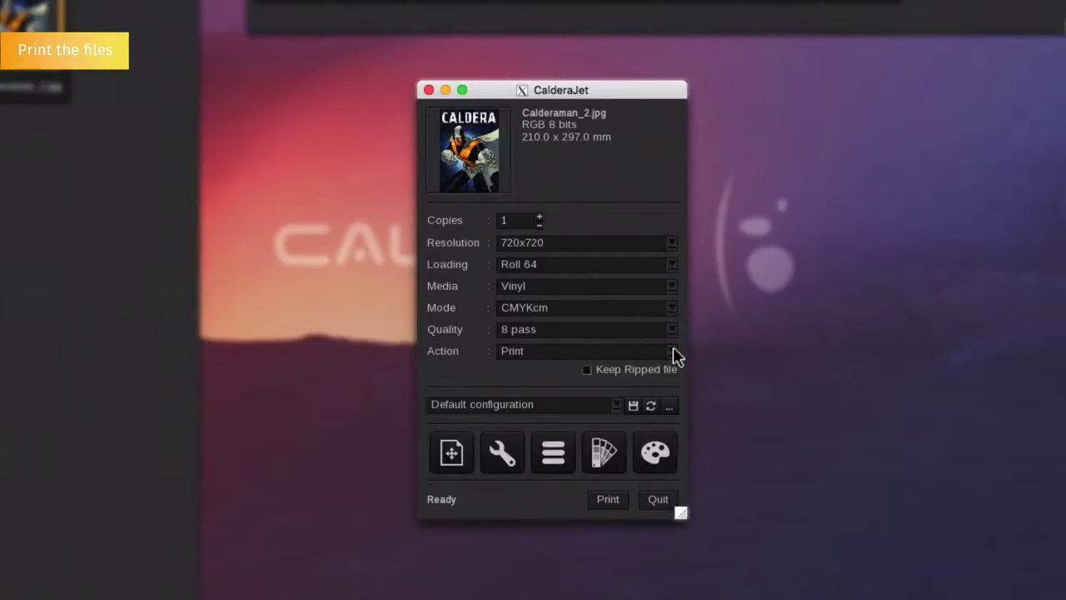
left_click(609, 500)
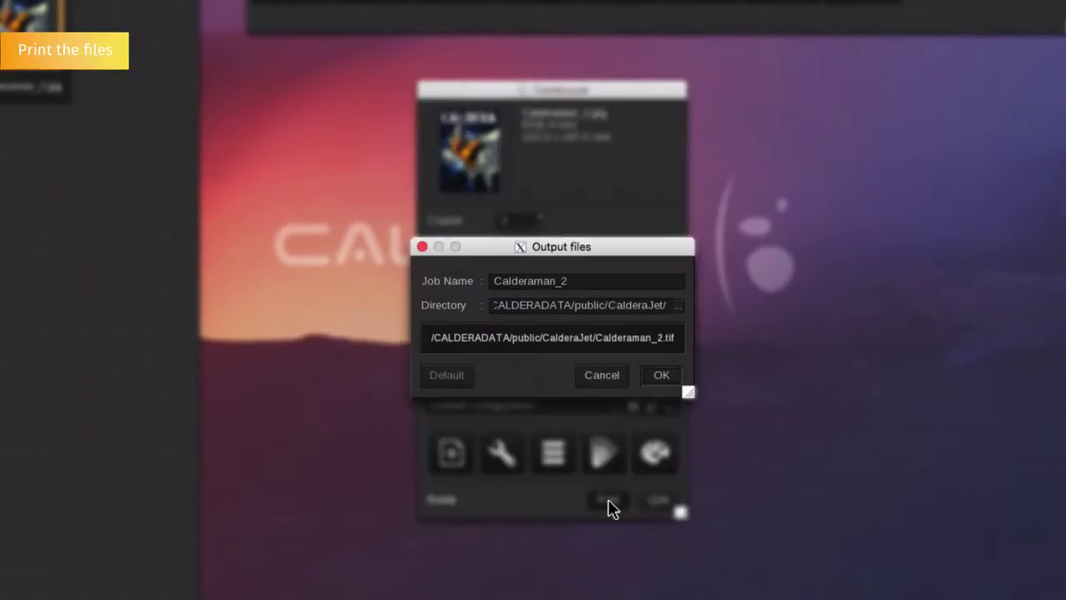
left_click(668, 372)
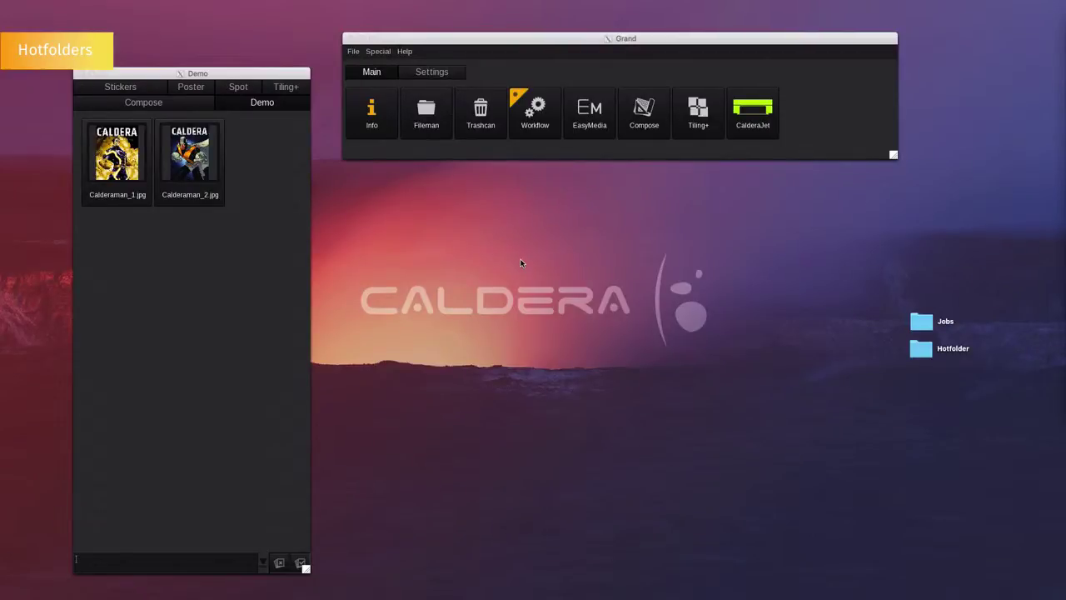
Step: Move the five .tif files from the Jobs folder into the Hotfolder
double_click(920, 322)
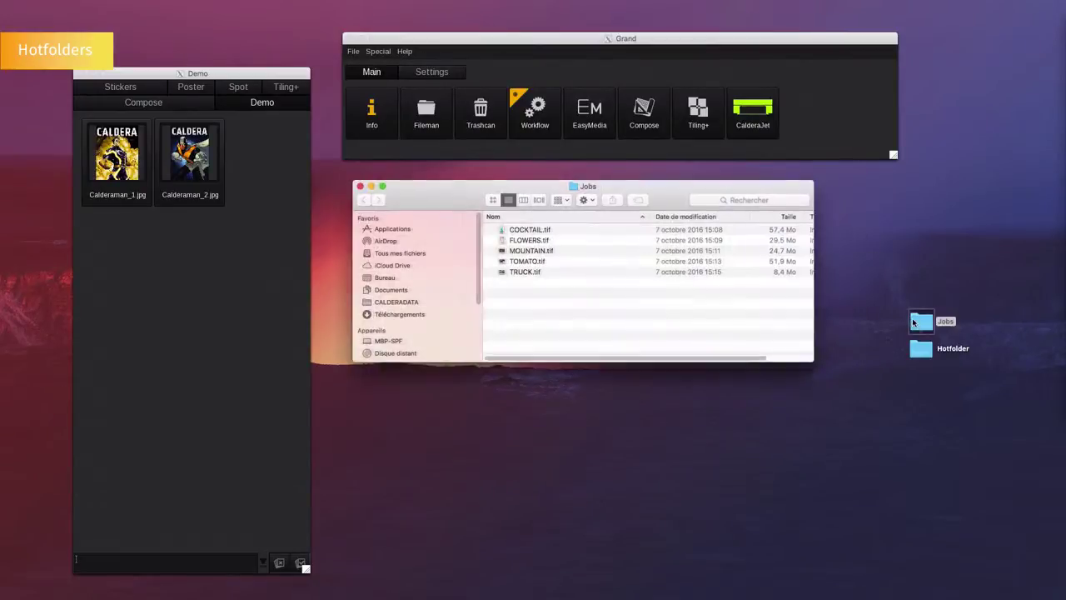
double_click(921, 350)
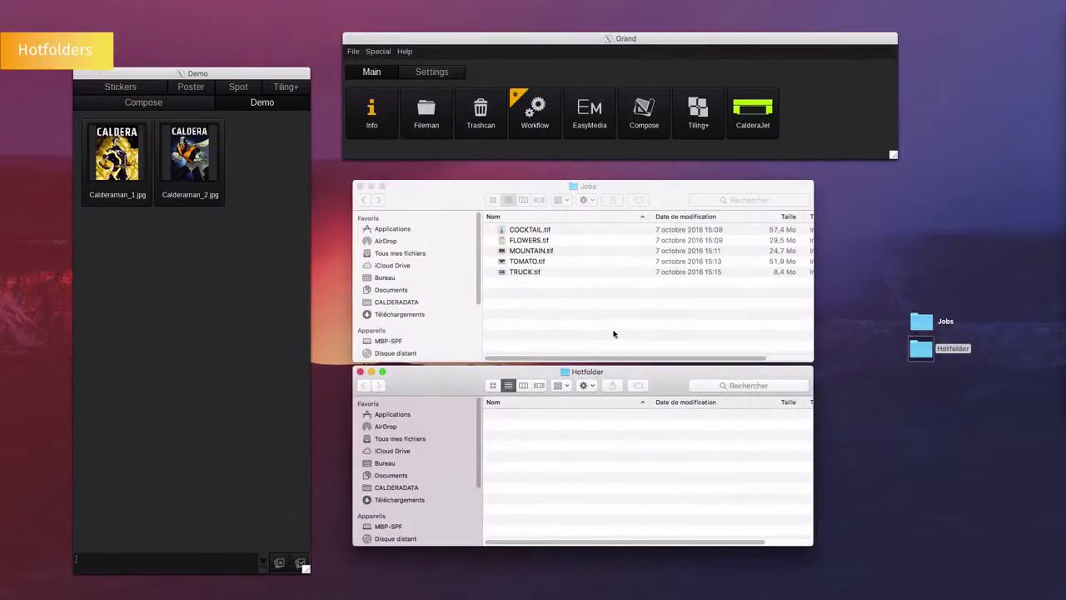
left_click_drag(587, 298, 571, 453)
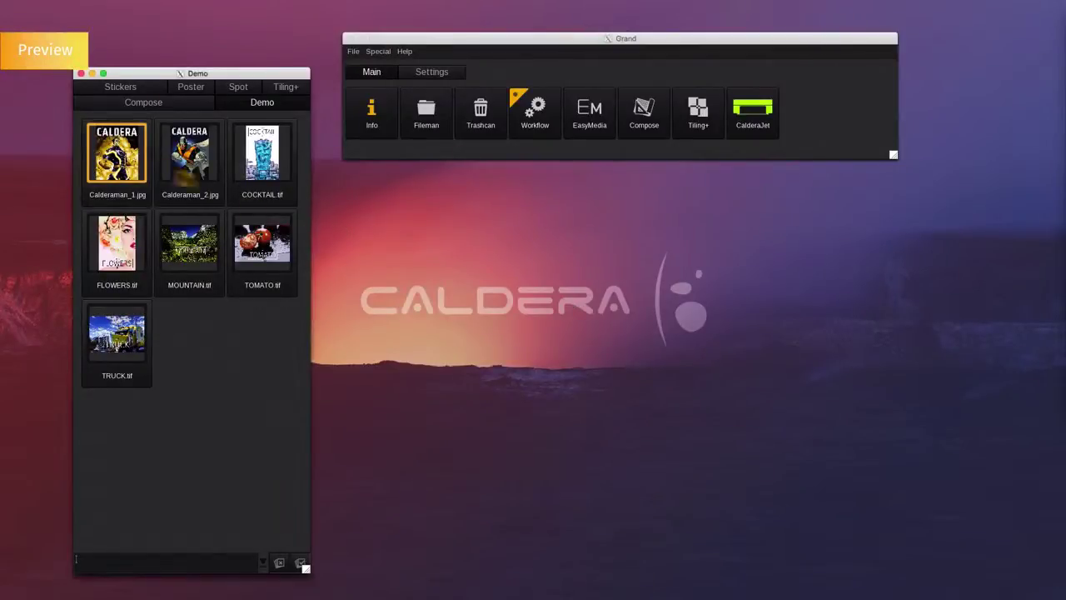
Step: In a zoomed preview of Calderaman_1.jpg, draw a rectangular selection around the hero's face
key("space")
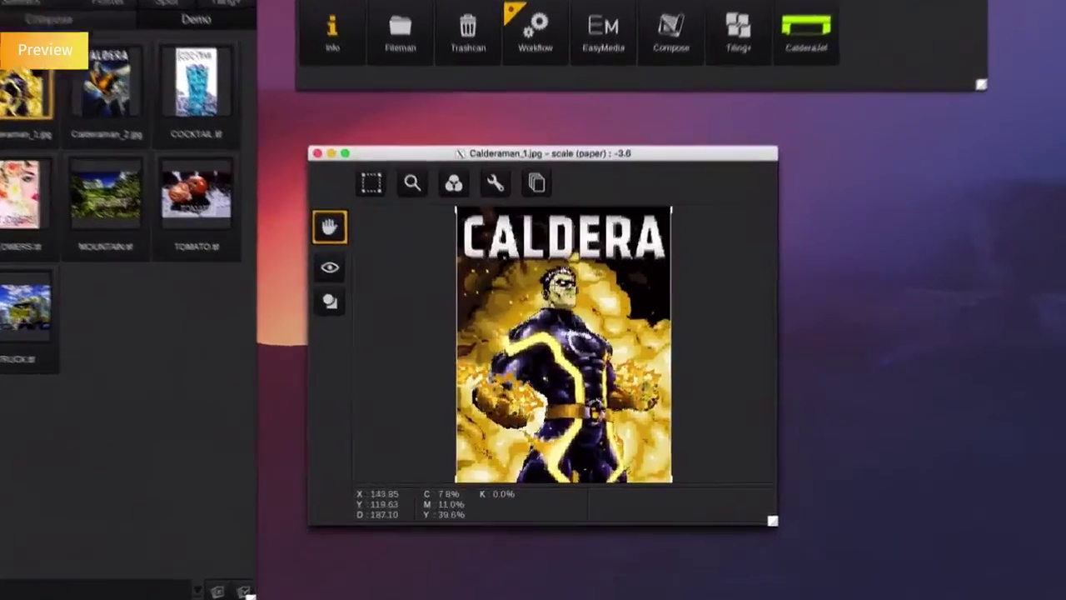
scroll(556, 245, "up", 4)
scroll(569, 251, "up", 2)
scroll(569, 251, "down", 4)
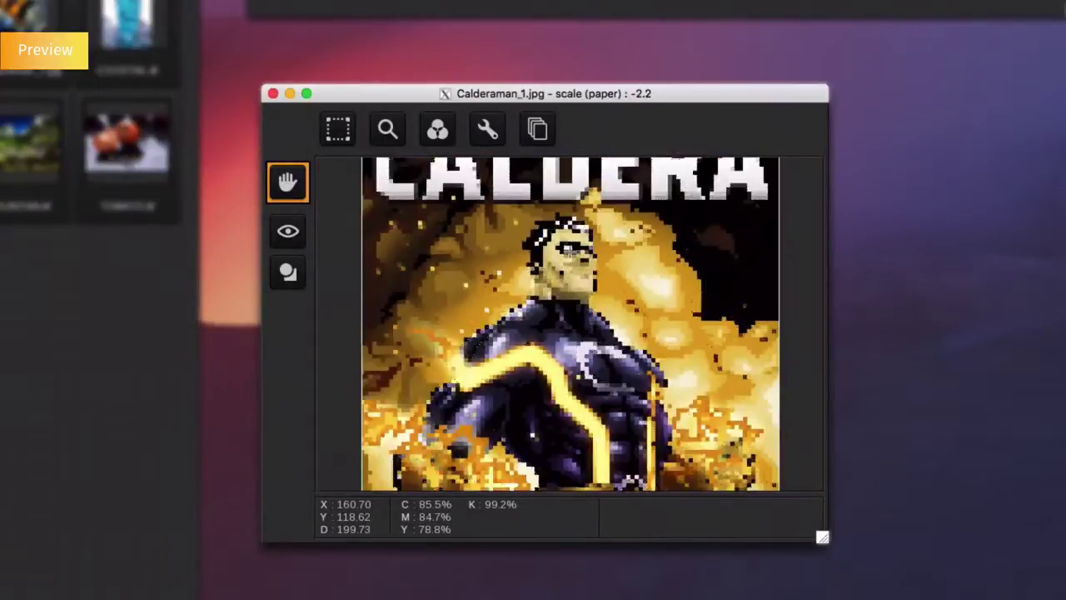
scroll(568, 250, "up", 4)
scroll(569, 250, "up", 5)
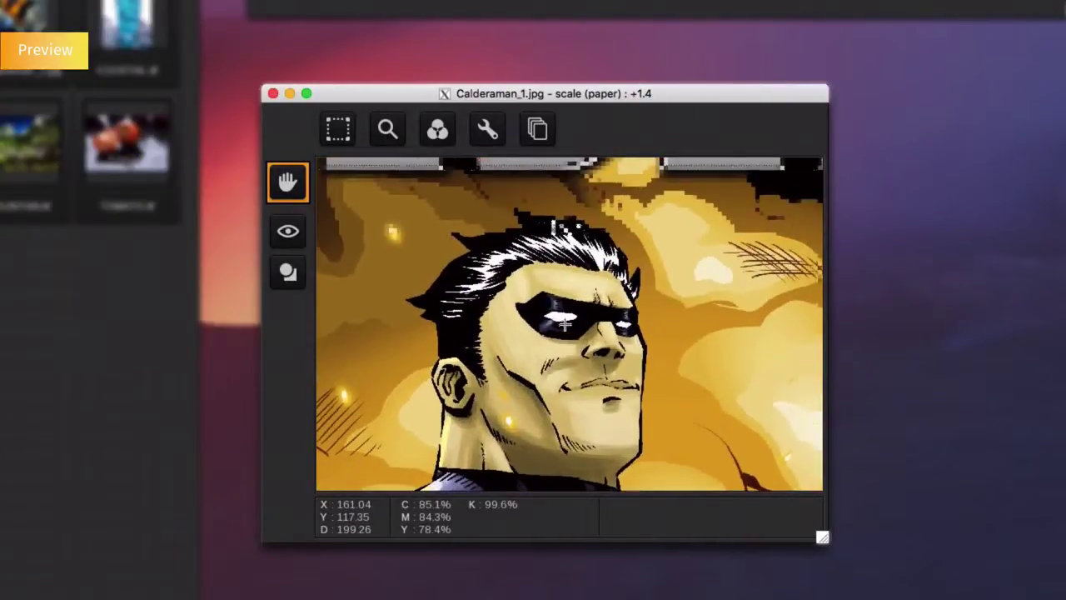
left_click(289, 273)
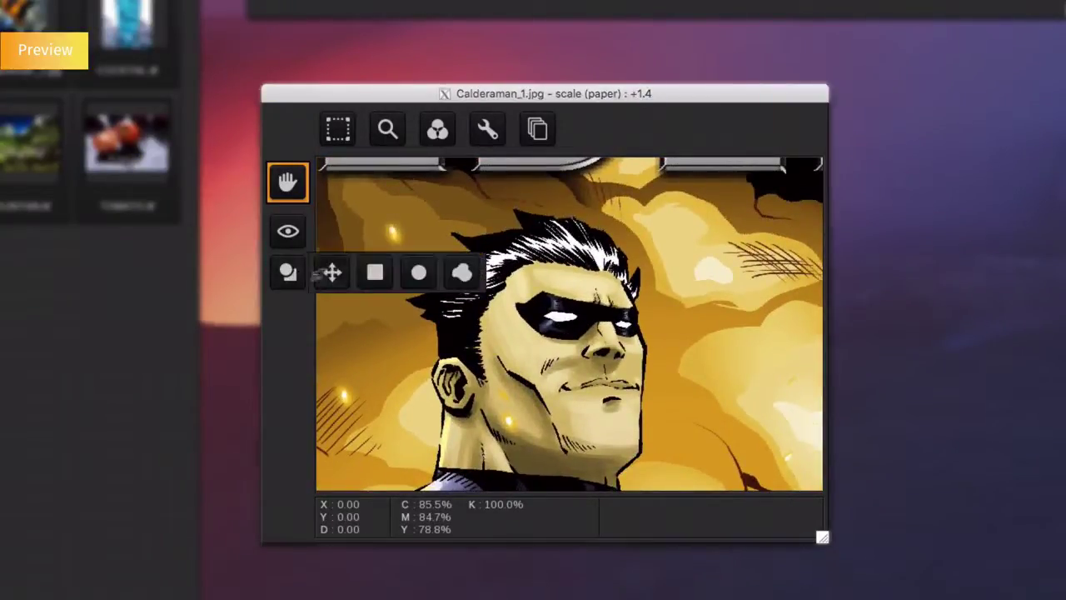
left_click(372, 273)
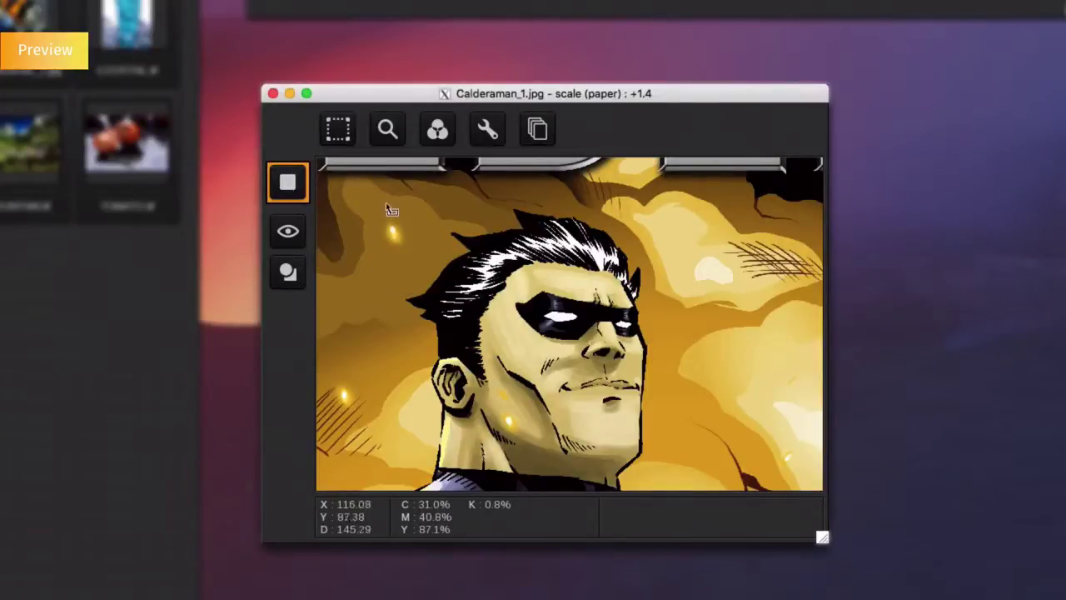
left_click_drag(385, 203, 700, 489)
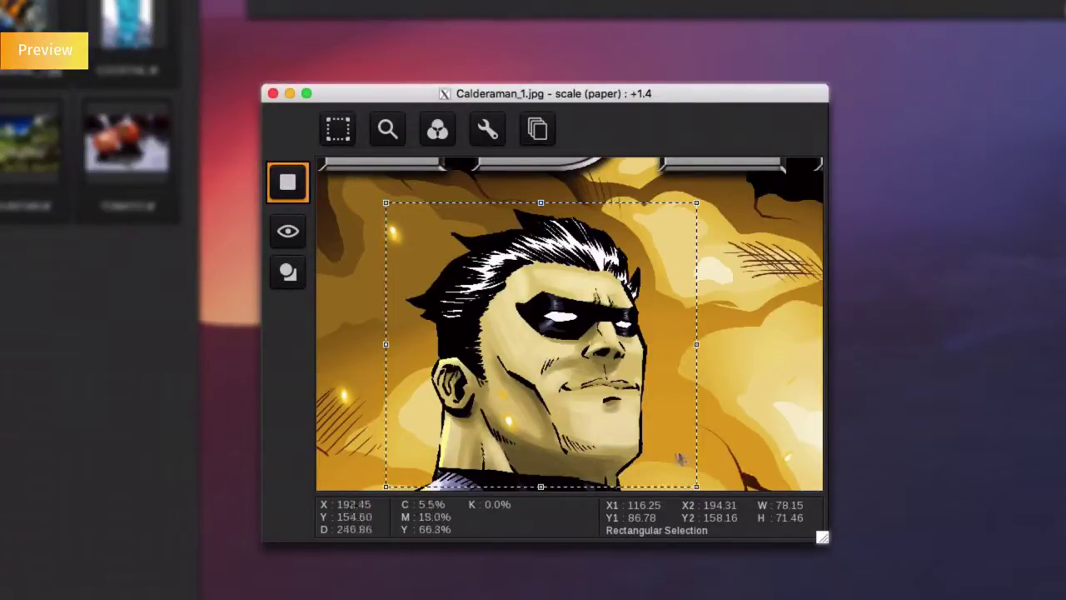
Step: Copy the selection into new image Calderaman_1_1.jpg and send it to CalderaJet
left_click(346, 142)
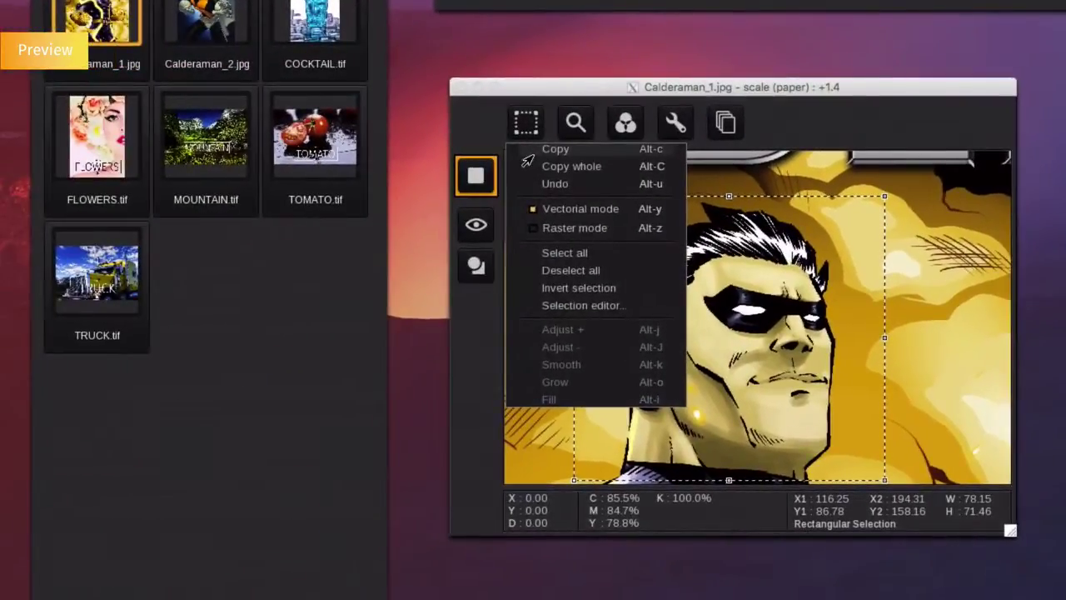
left_click(530, 155)
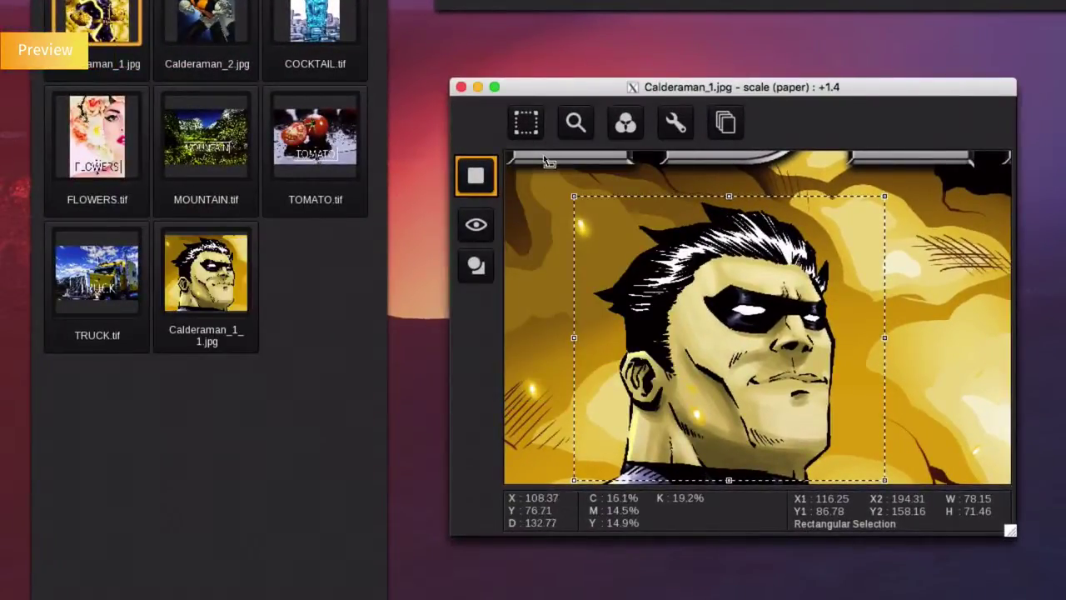
left_click(460, 87)
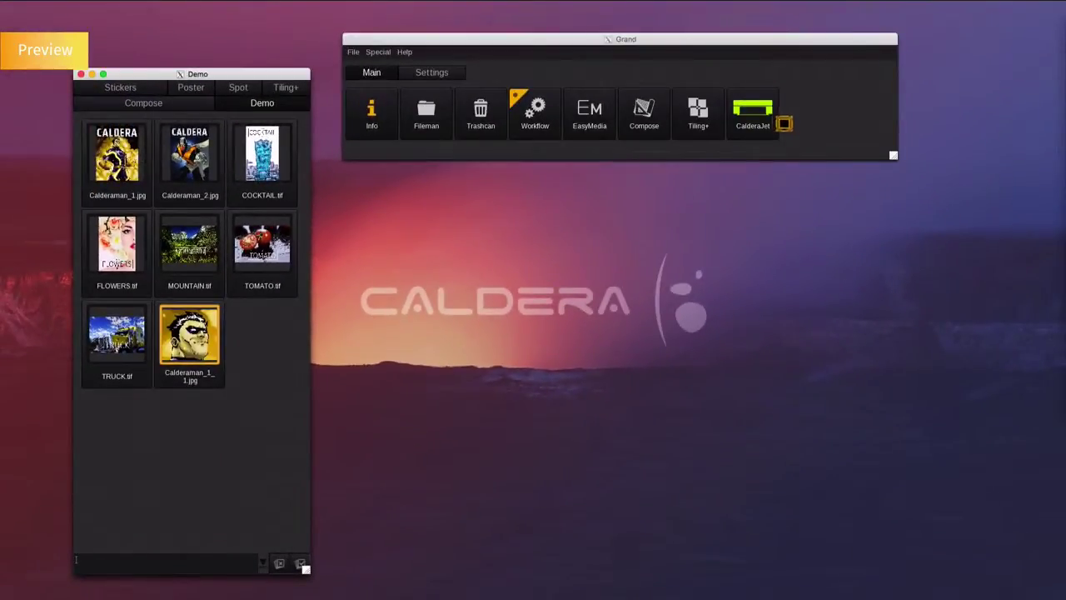
left_click(754, 117)
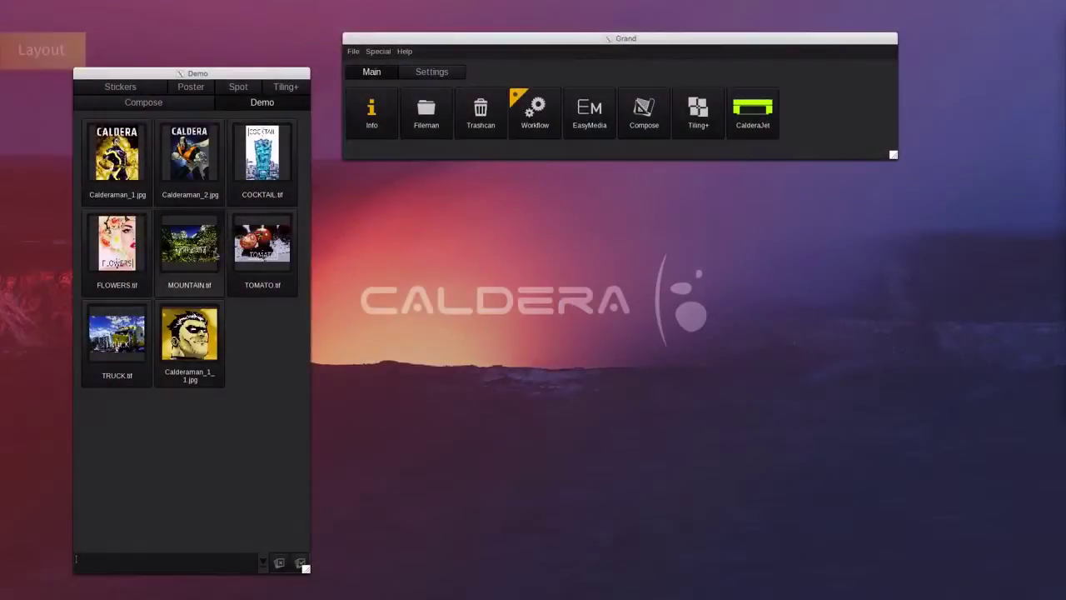
Step: Lay out MOUNTAIN.tif on Roll 64, centred, unmirrored, at 1:1 (100%) size
left_click(189, 242)
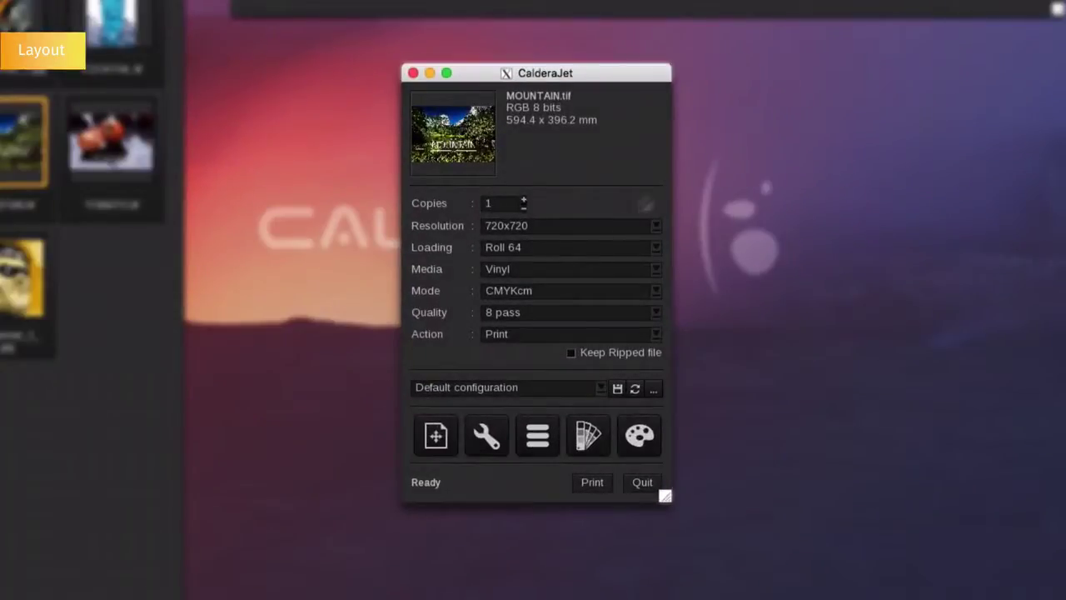
left_click(435, 437)
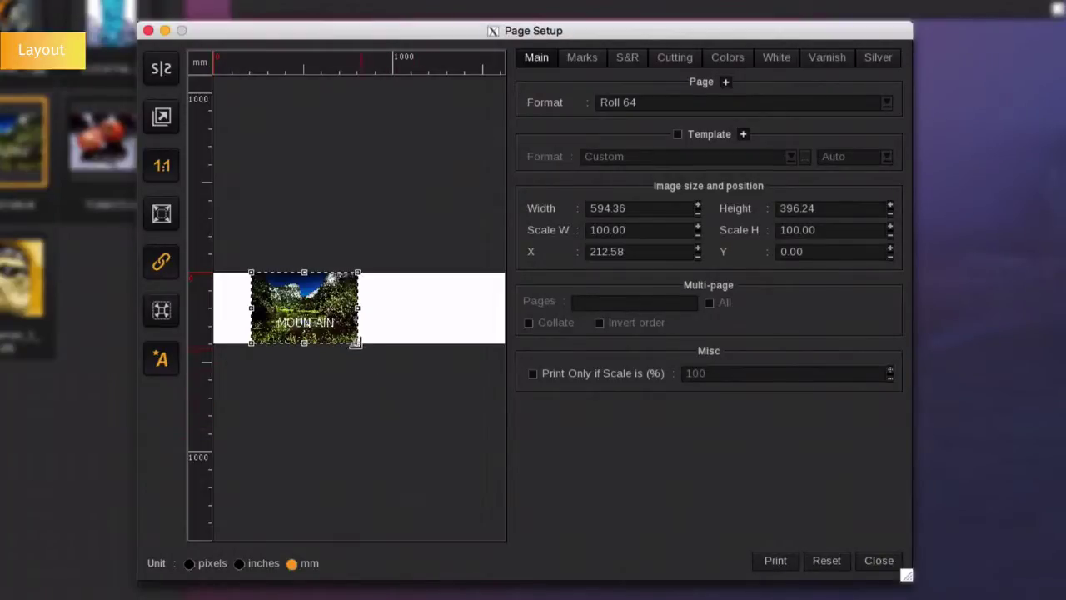
left_click_drag(356, 343, 416, 388)
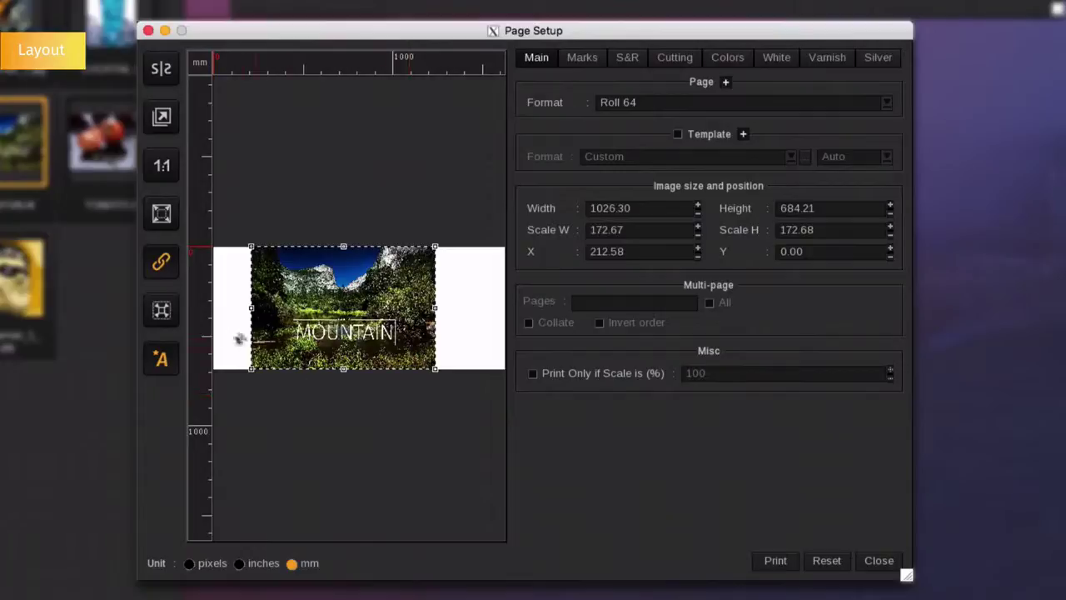
left_click(161, 309)
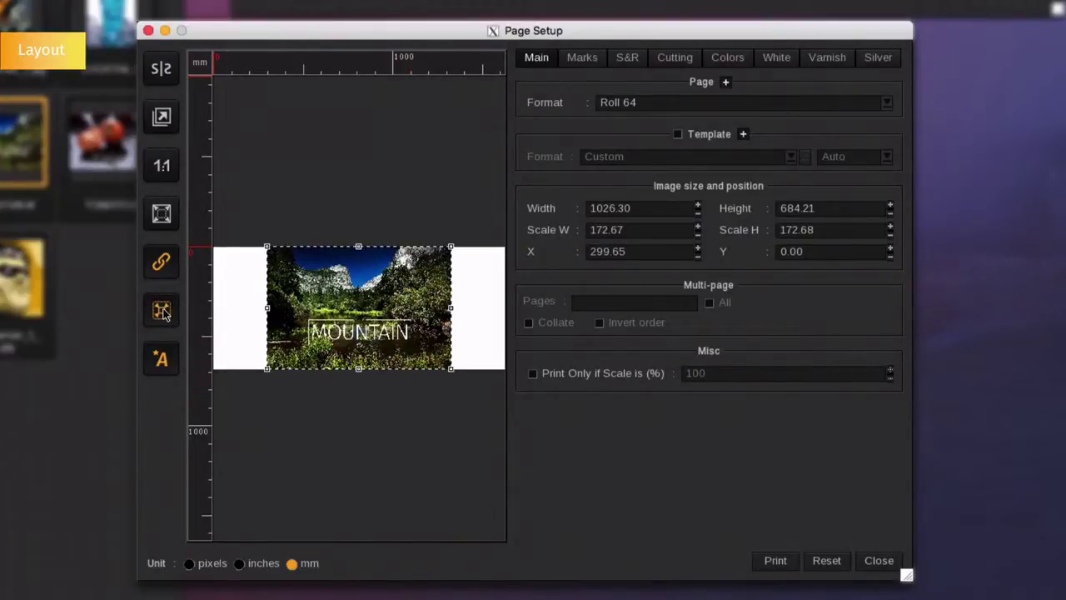
left_click(164, 74)
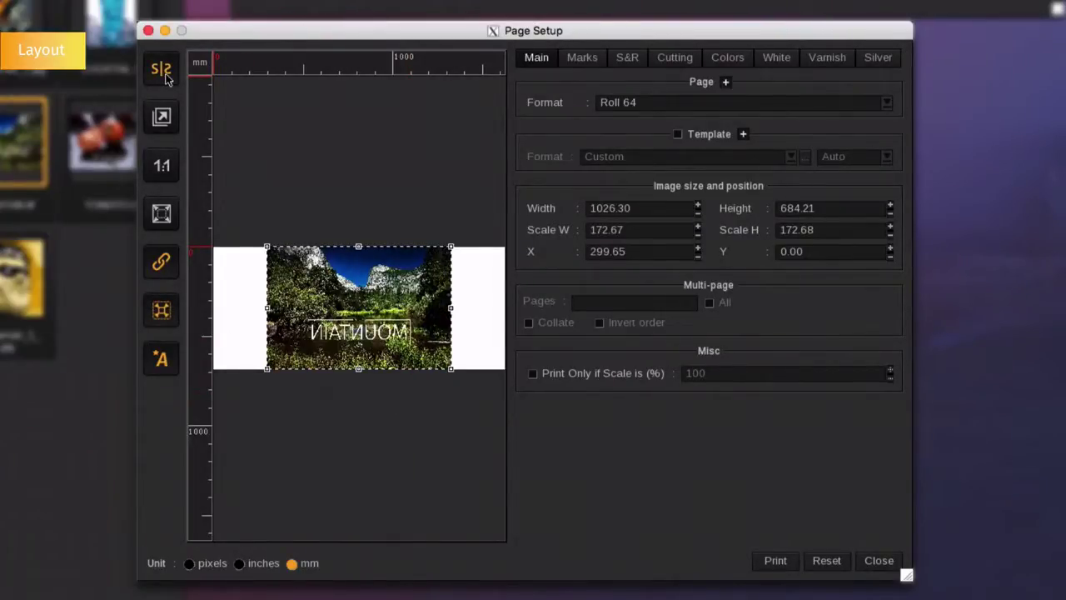
left_click(165, 75)
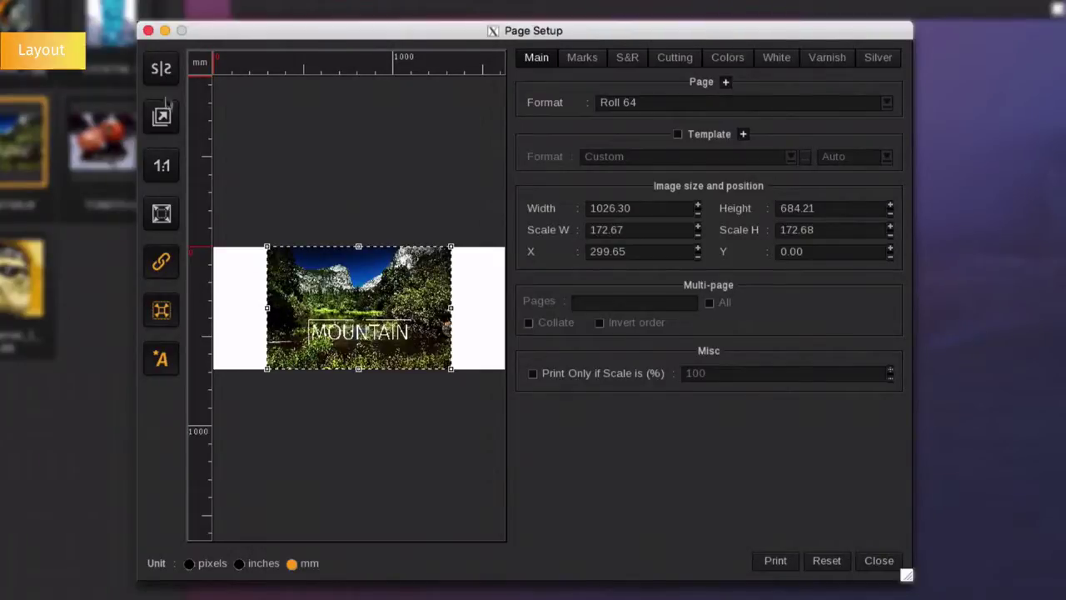
left_click(166, 178)
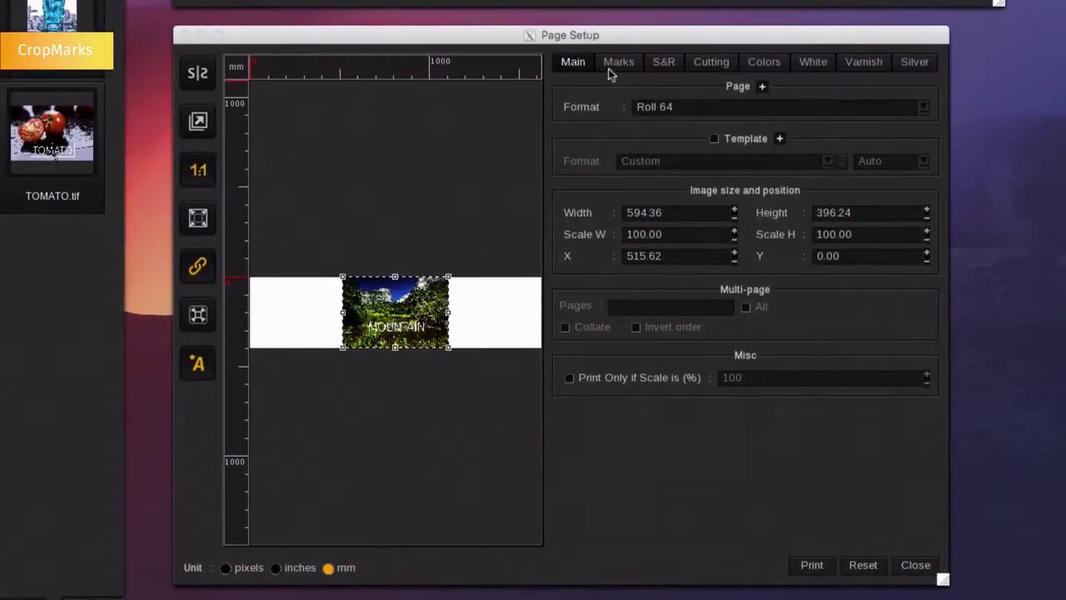
Step: Enable crop marks on MOUNTAIN with the file name label and free text 'Information'
left_click(610, 67)
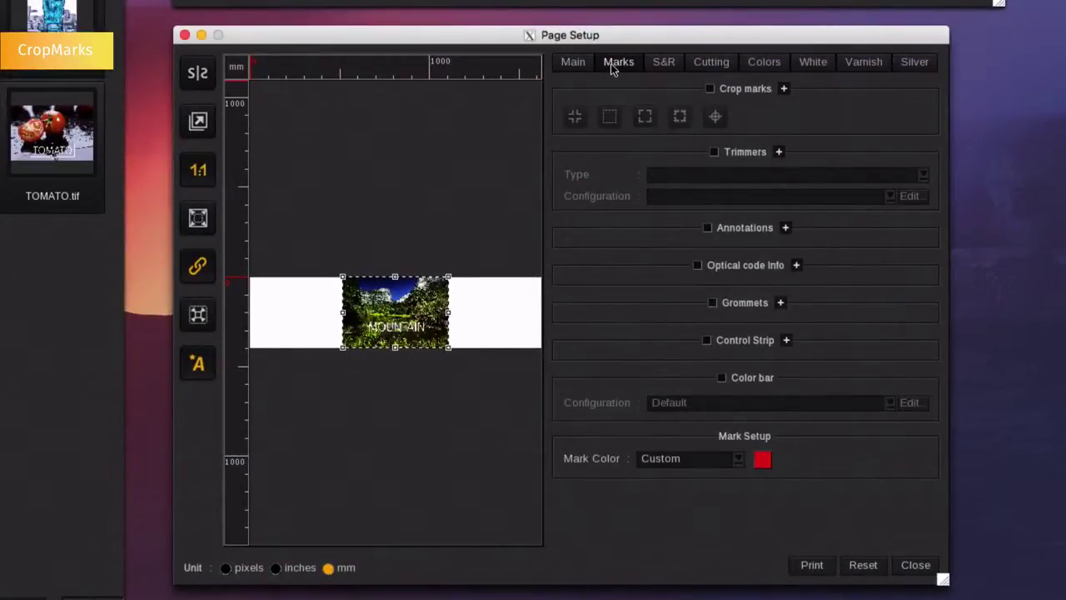
left_click(710, 89)
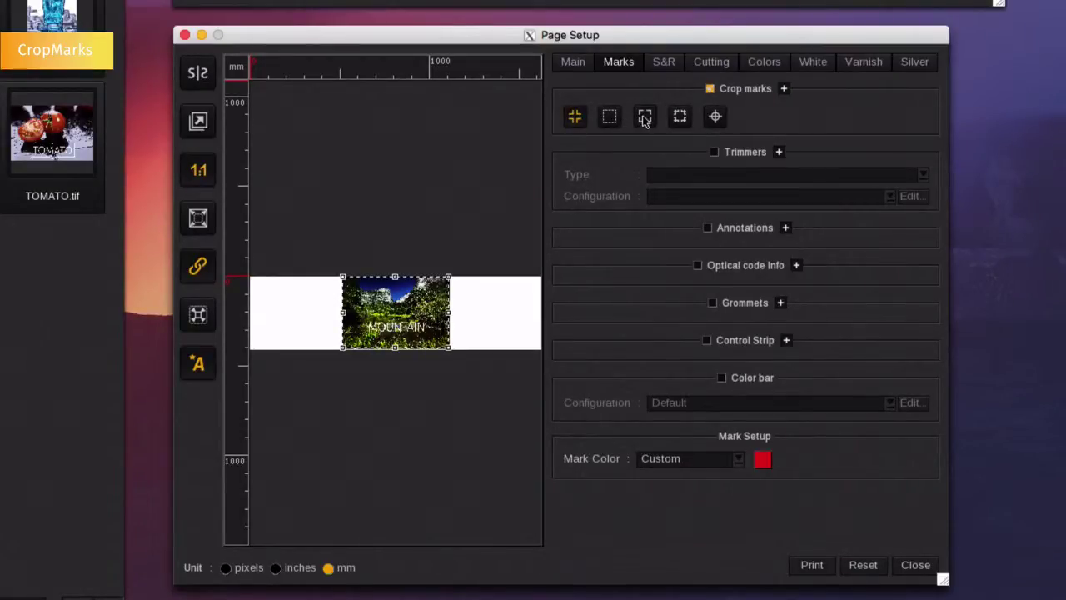
left_click(784, 89)
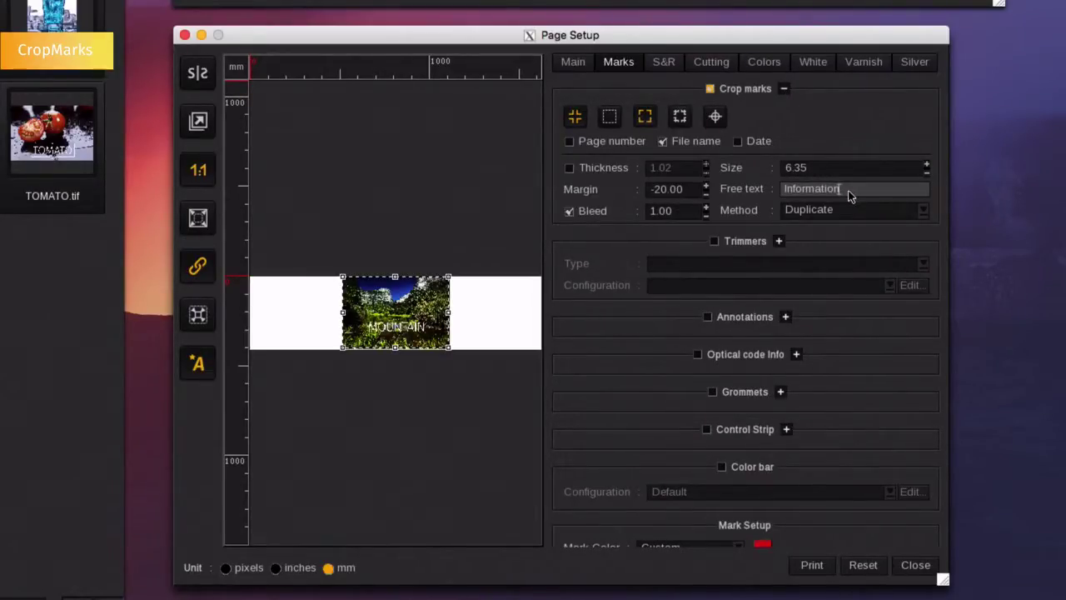
key("Return")
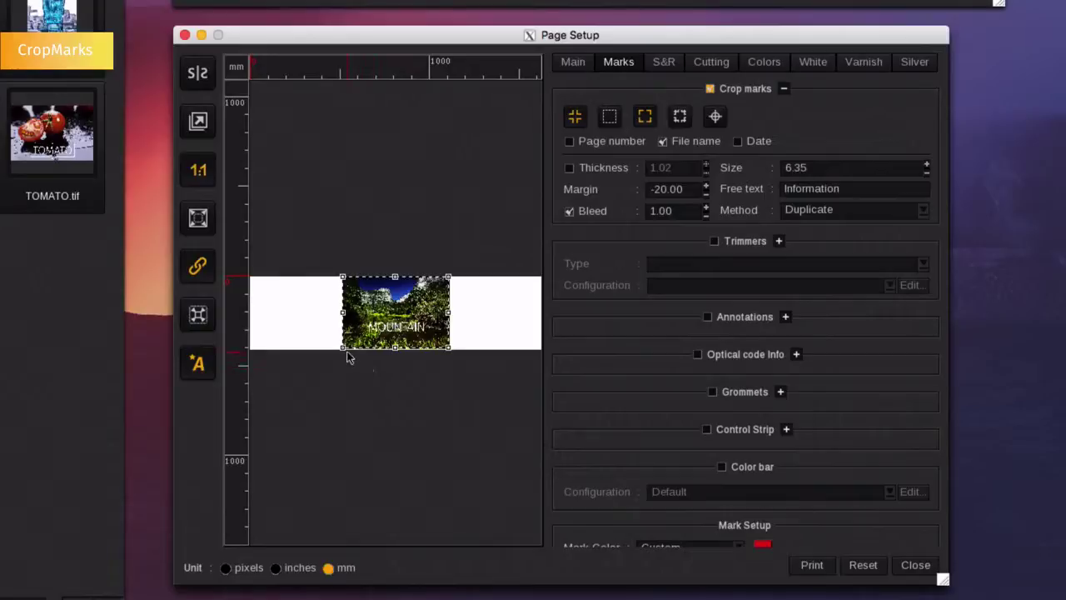
scroll(348, 348, "up", 10)
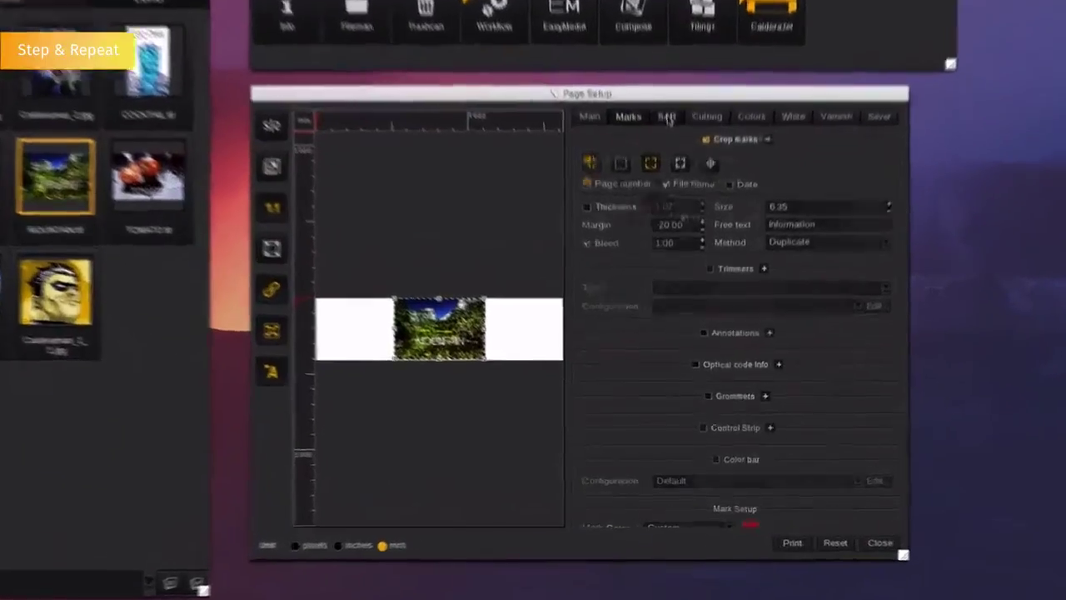
Step: Enable Step & Repeat with 10 copies and enlarge them across the roll width
left_click(670, 196)
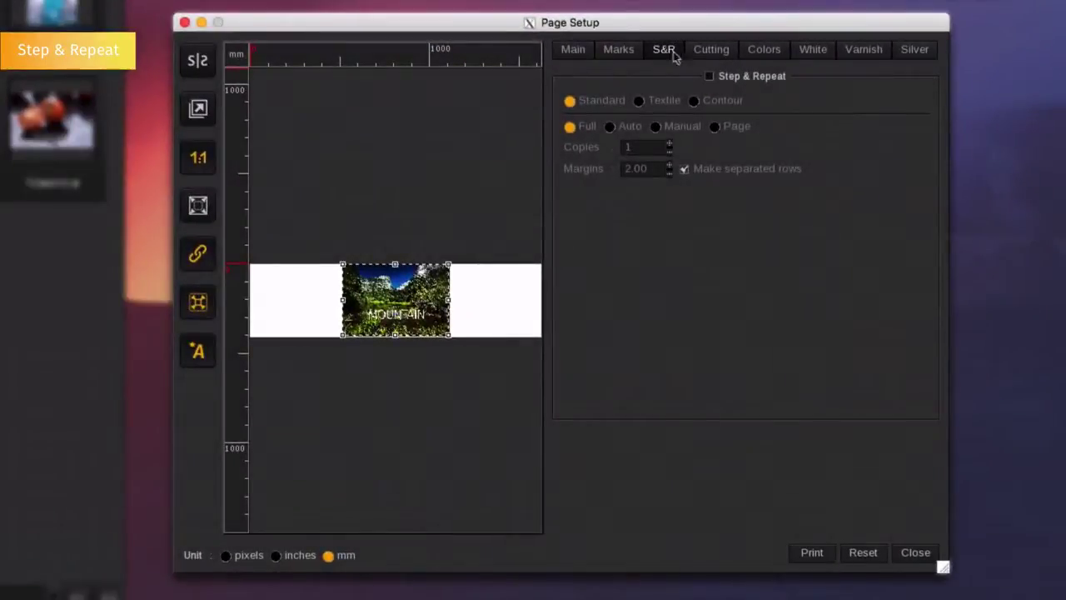
left_click(710, 77)
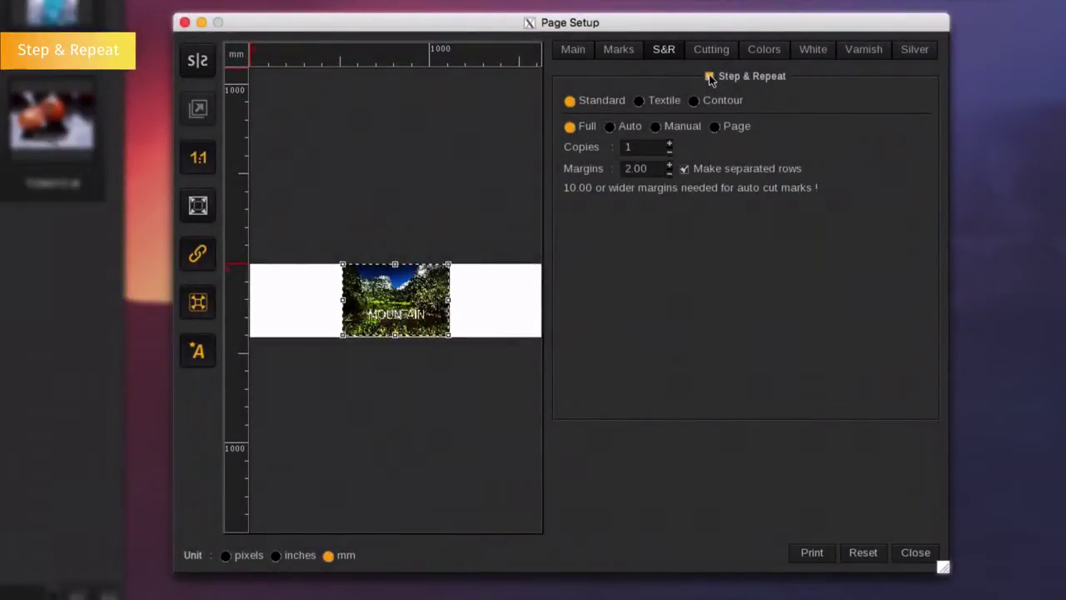
double_click(643, 149)
type("1")
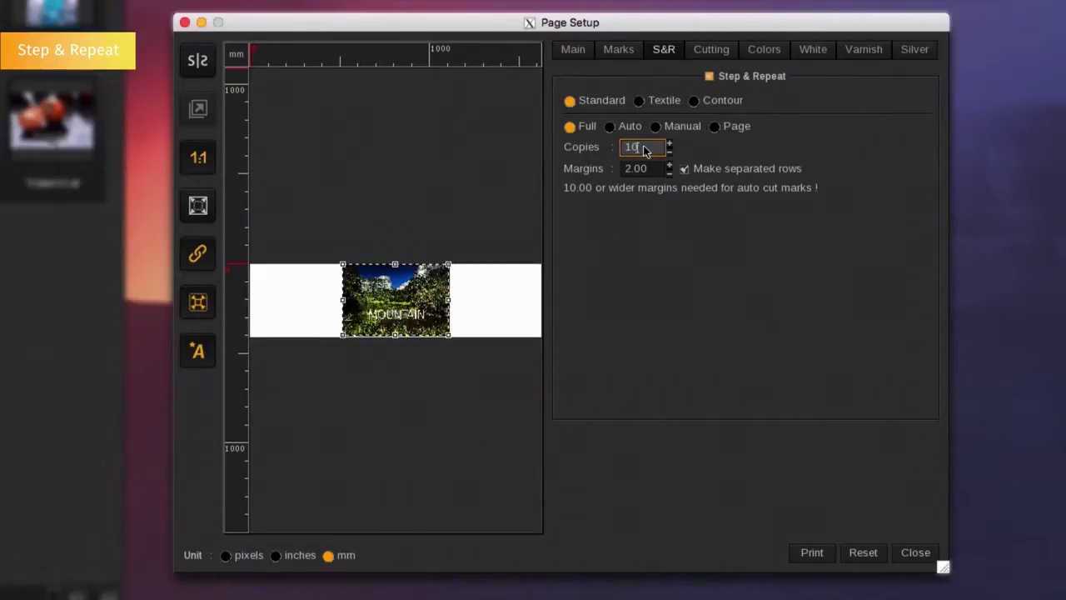
type("0")
key("Return")
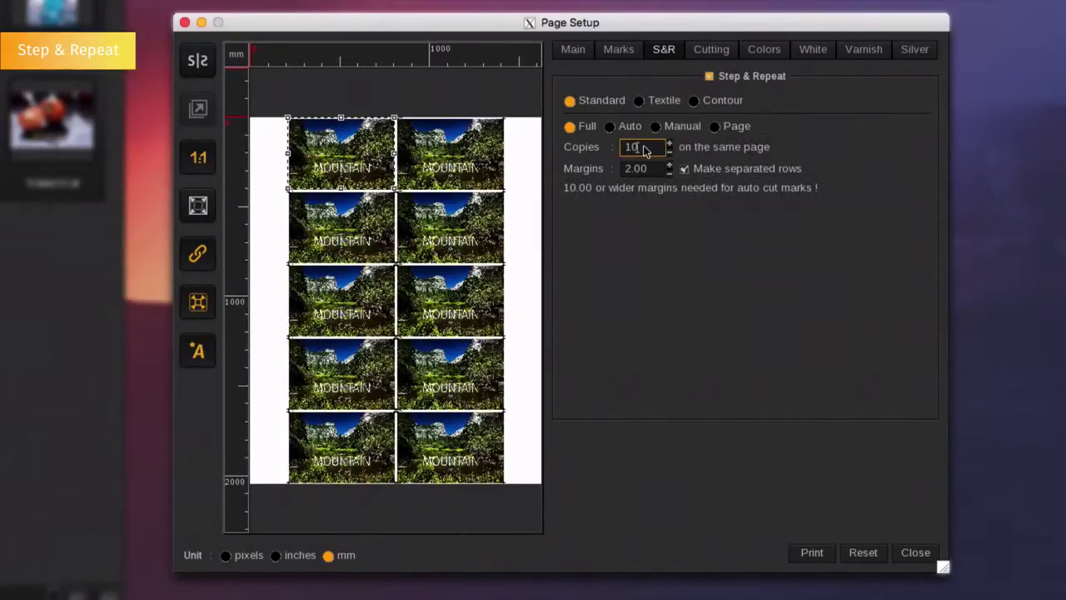
left_click_drag(377, 173, 350, 159)
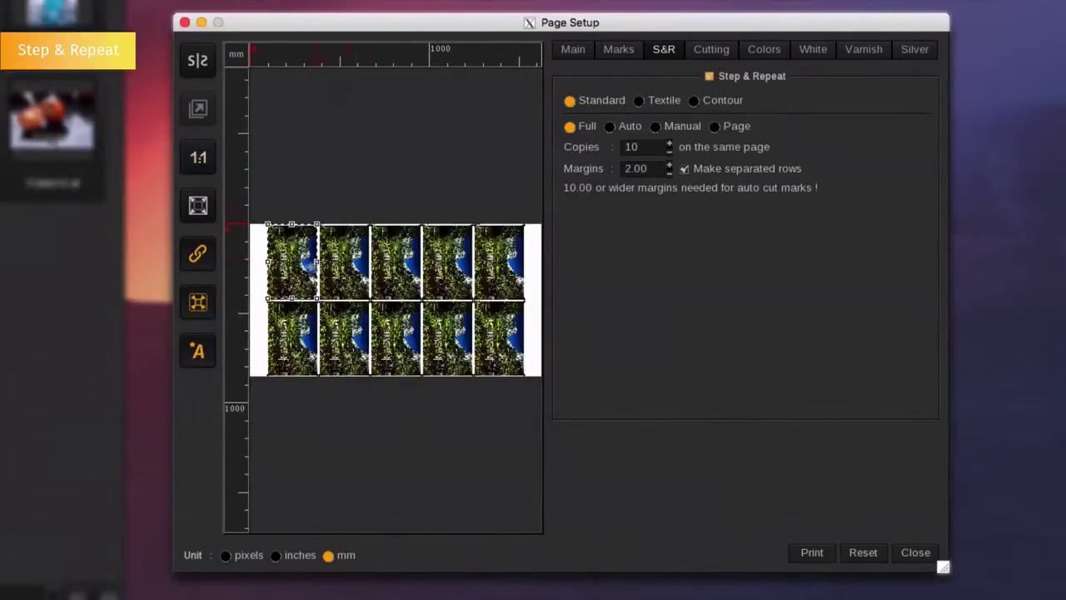
left_click_drag(315, 296, 356, 354)
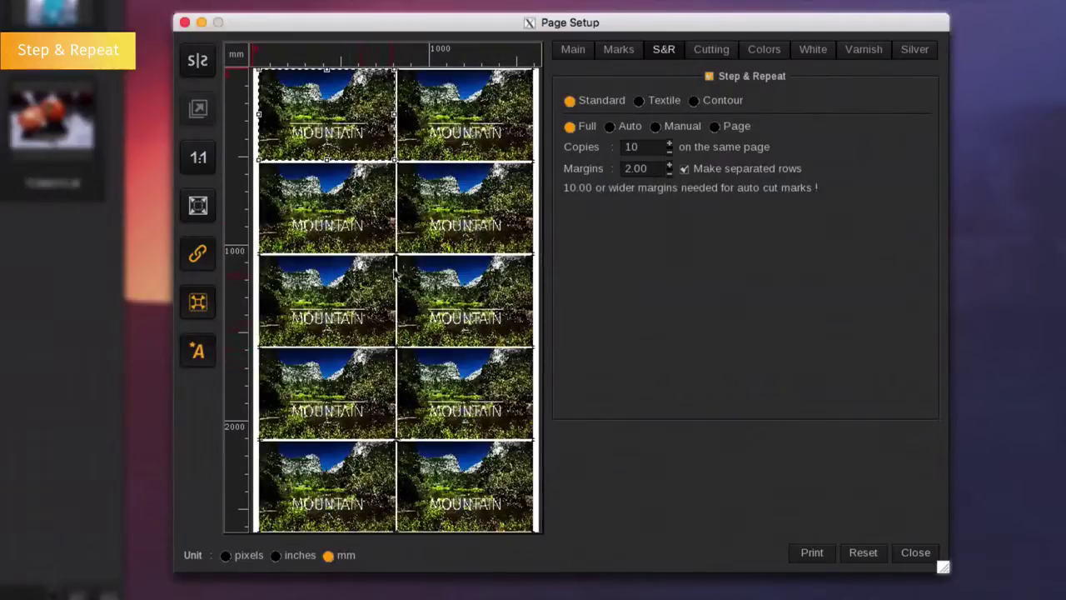
scroll(394, 266, "up", 10)
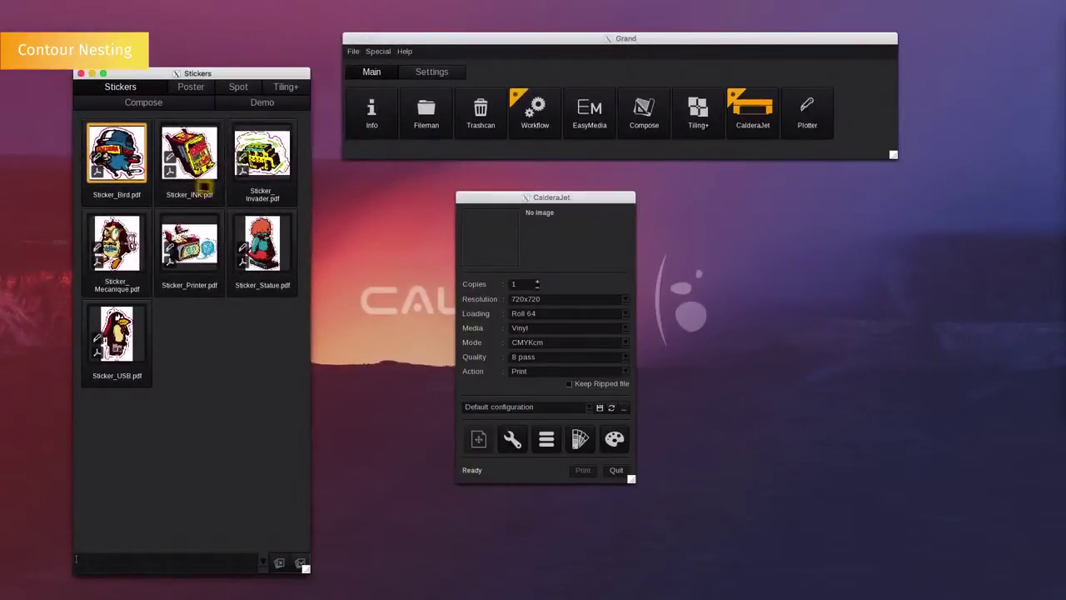
Step: Load Sticker_Bird.pdf into CalderaJet and scale it to 341.67 × 324.38 mm on Roll 64
left_click_drag(202, 185, 476, 235)
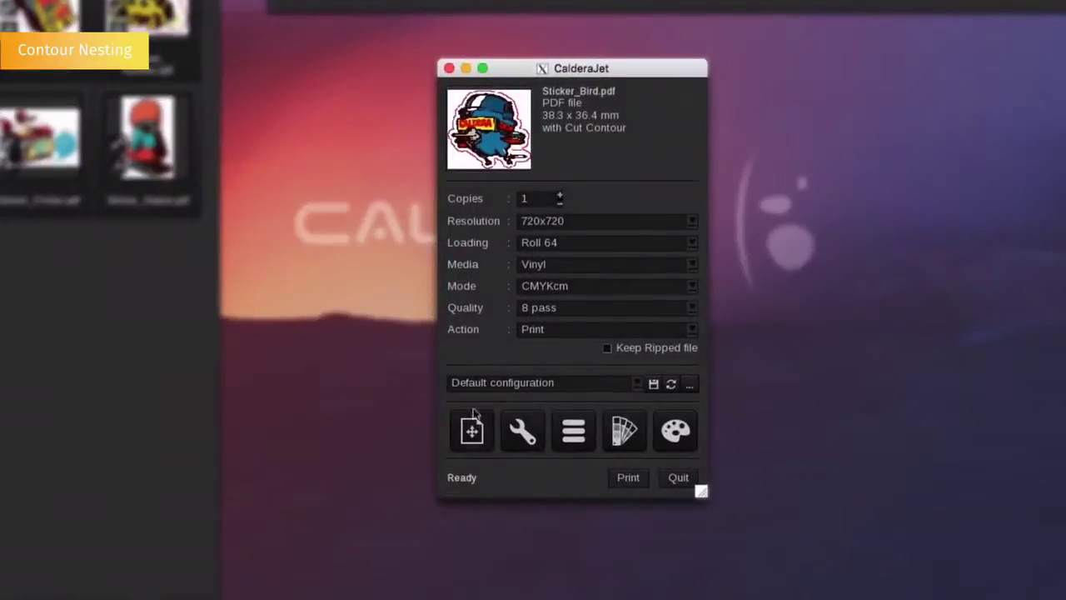
left_click(472, 430)
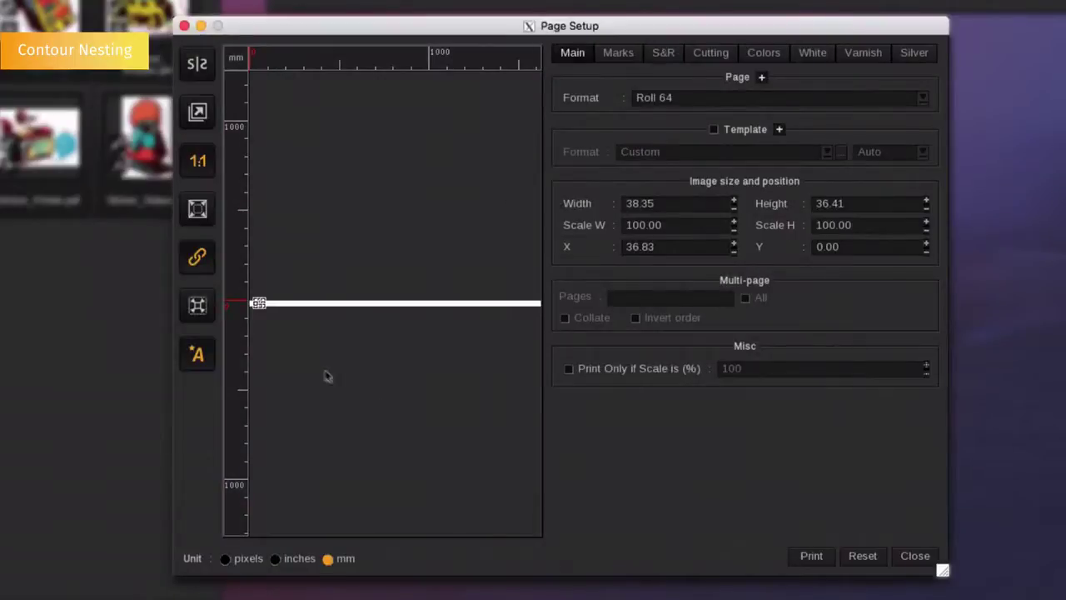
left_click_drag(258, 301, 283, 355)
scroll(303, 305, "up", 5)
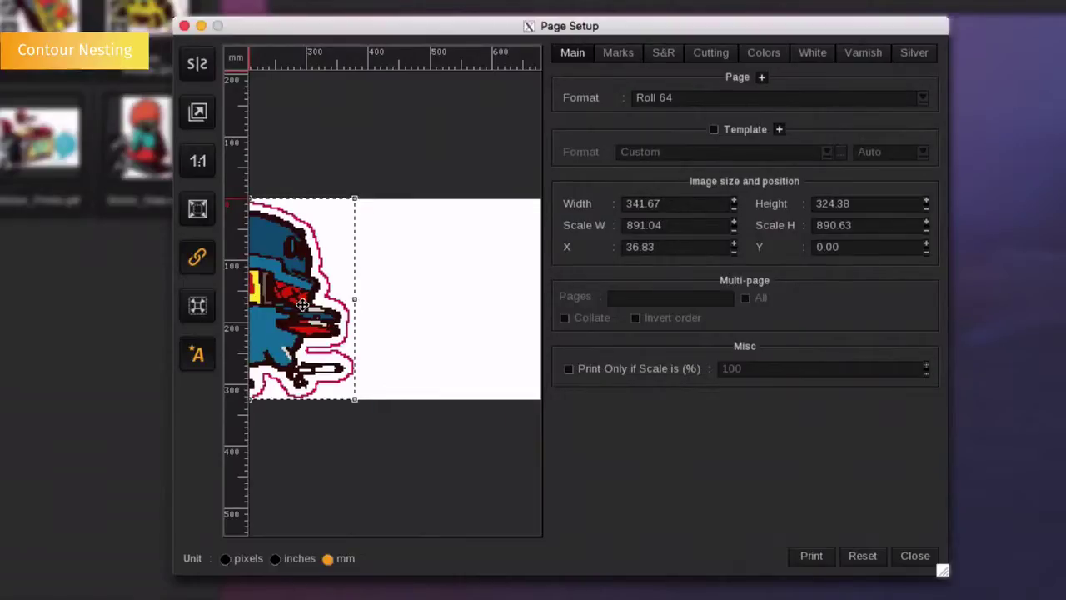
Step: Turn on Step & Repeat with Contour nesting and 50 copies of the bird sticker
left_click(664, 53)
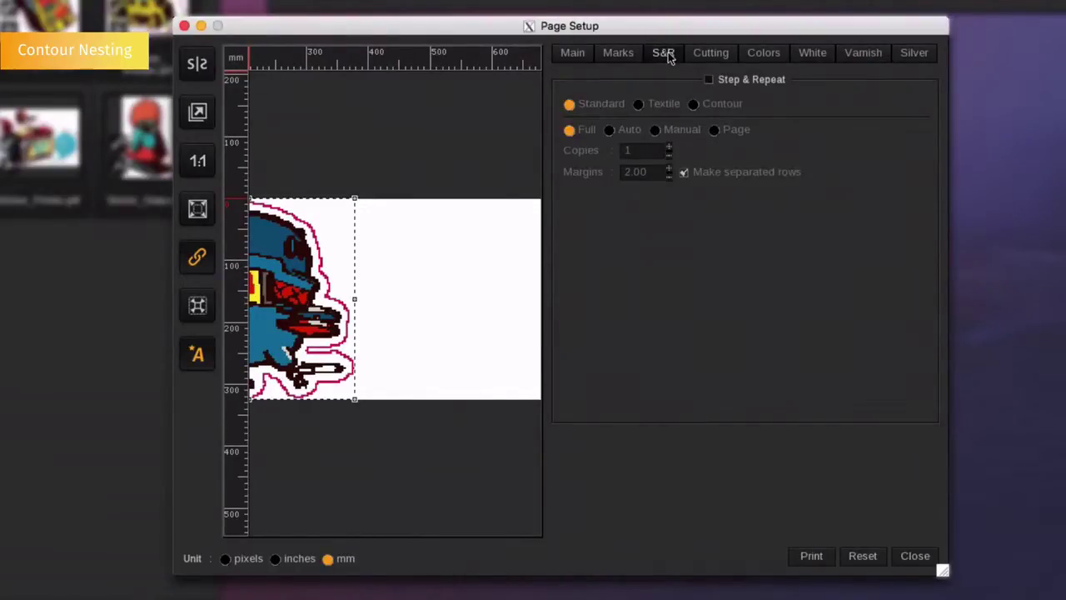
left_click(706, 80)
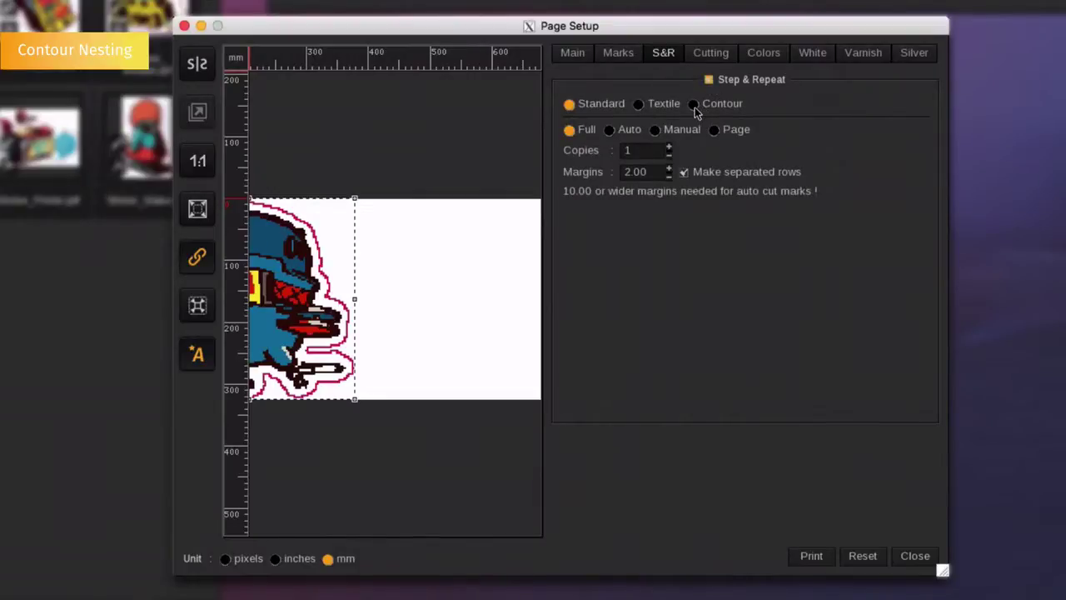
left_click(690, 105)
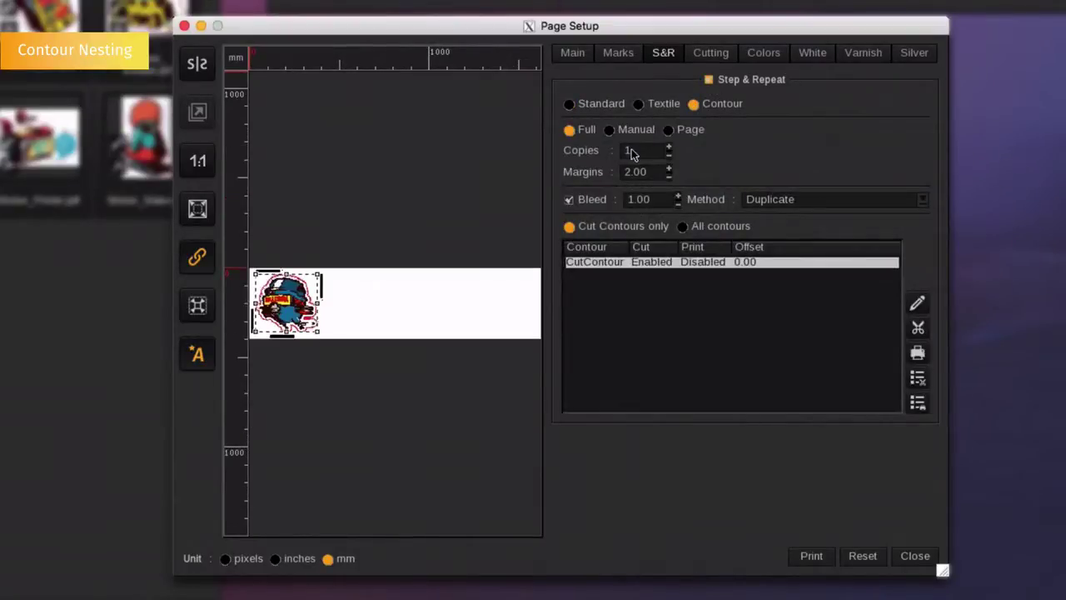
left_click(631, 151)
type("50")
key("Return")
scroll(405, 263, "up", 3)
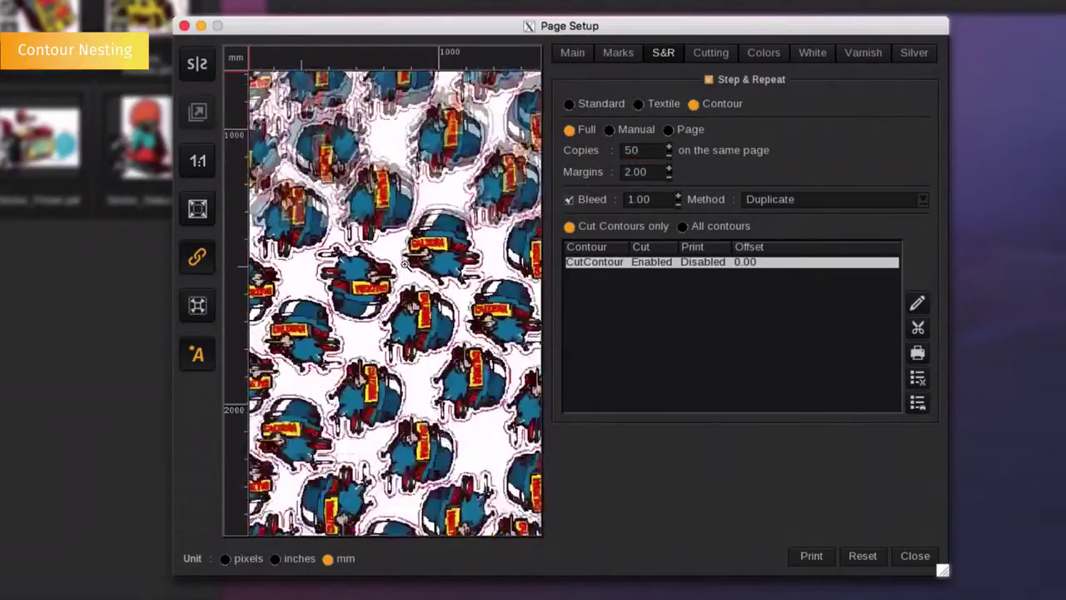
scroll(404, 263, "up", 3)
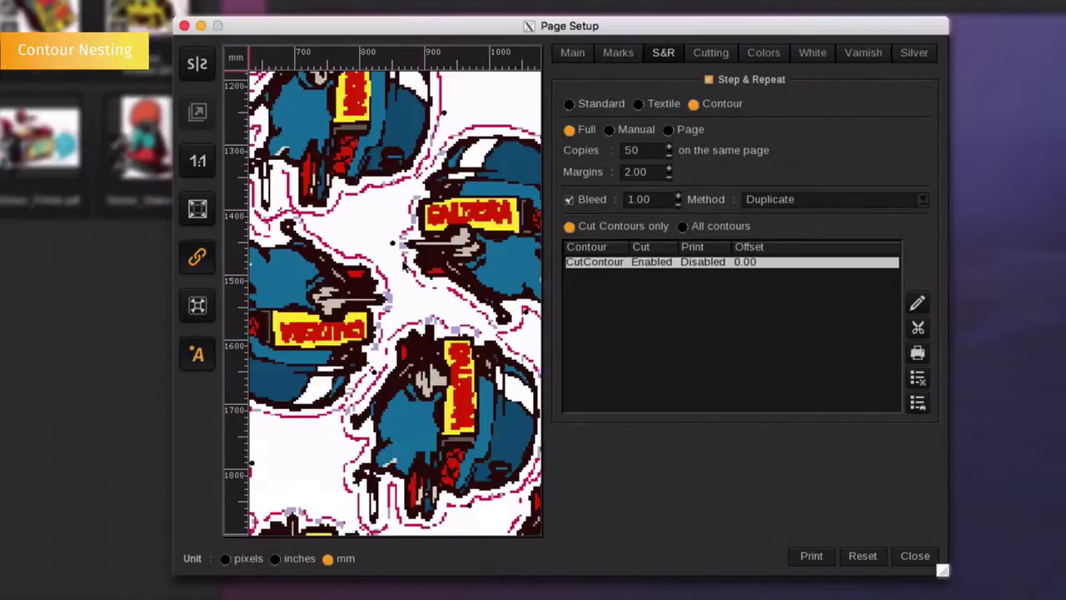
Step: Choose Plotter as the cutter in the cutting contour settings and close Page Setup
left_click(712, 52)
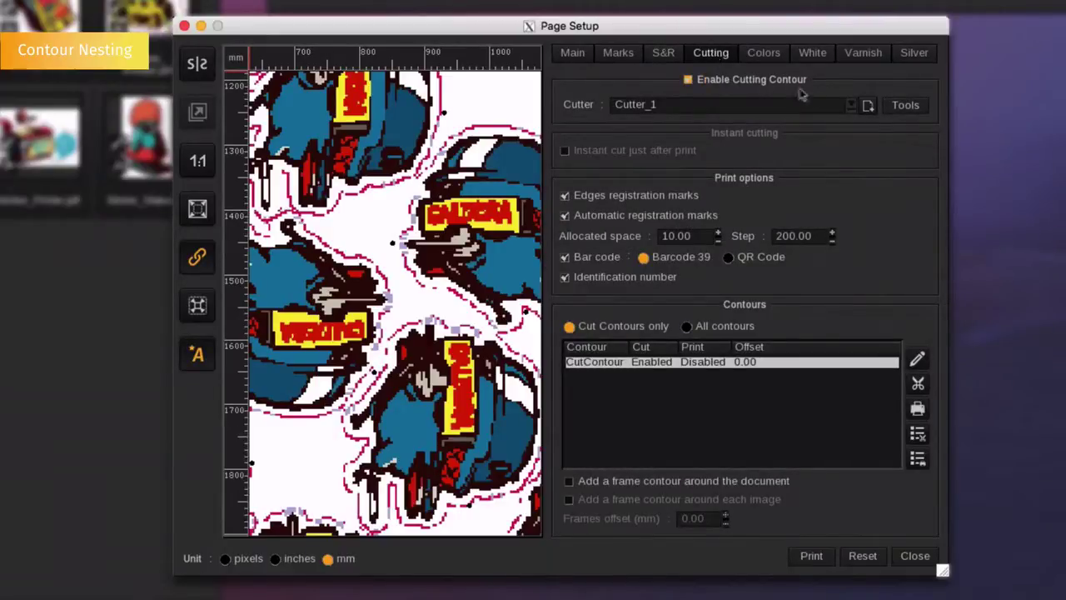
left_click(848, 105)
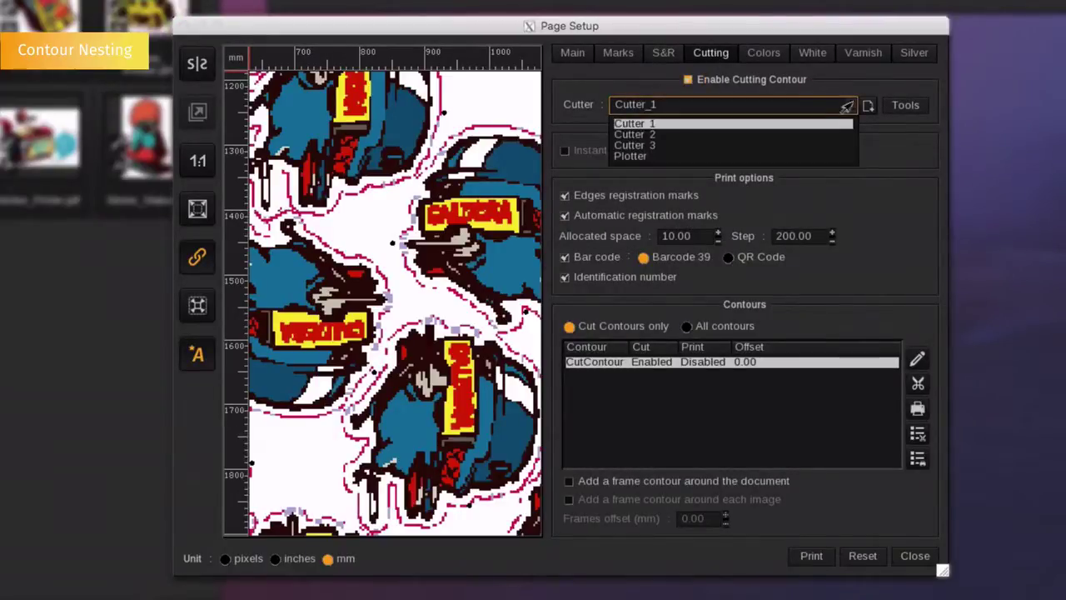
left_click(623, 158)
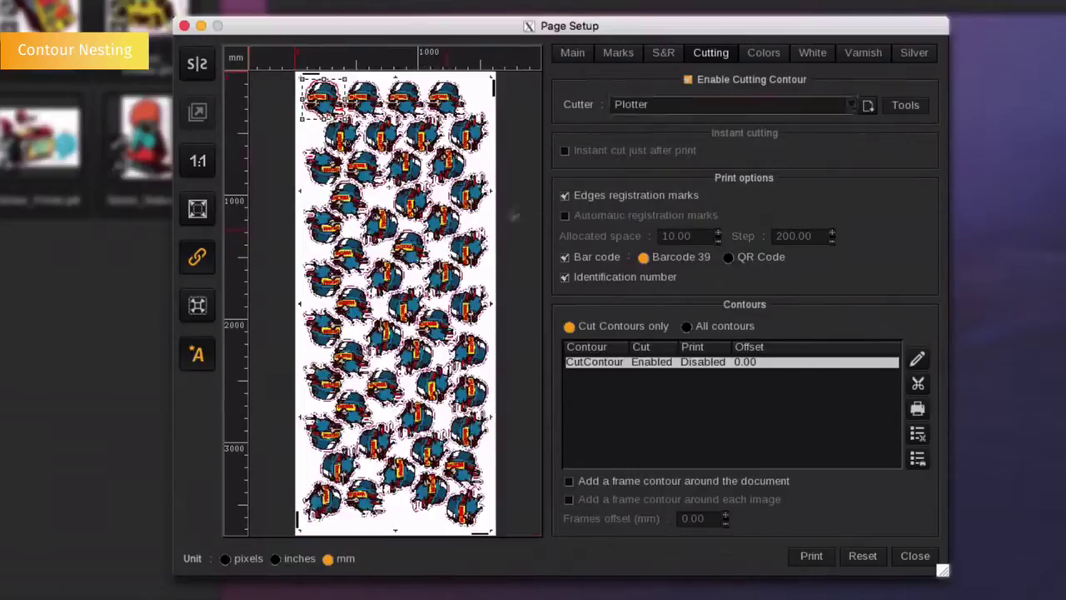
scroll(310, 79, "up", 1)
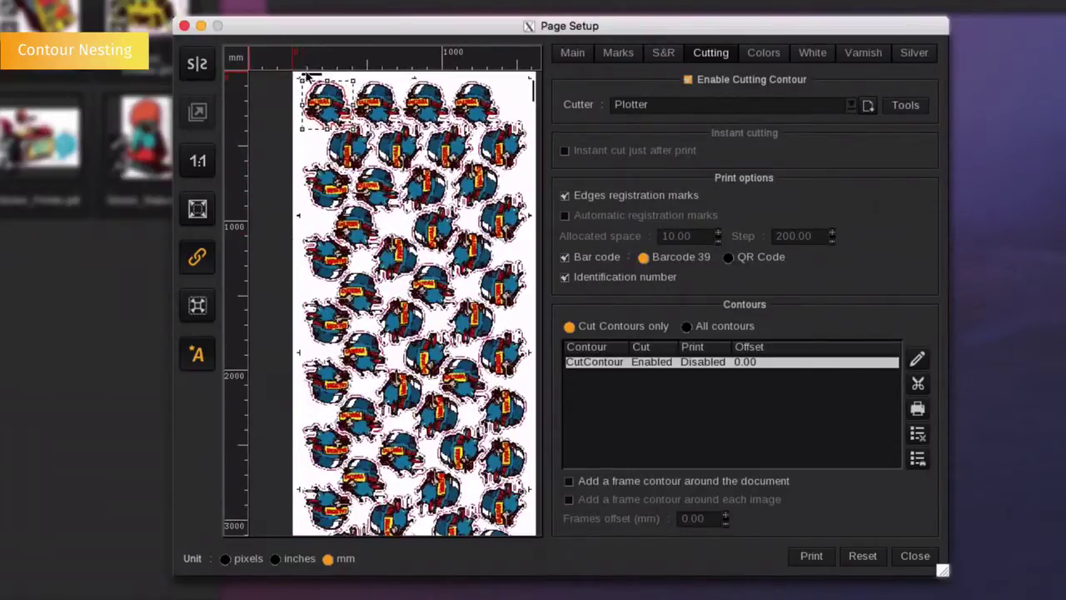
scroll(303, 67, "up", 3)
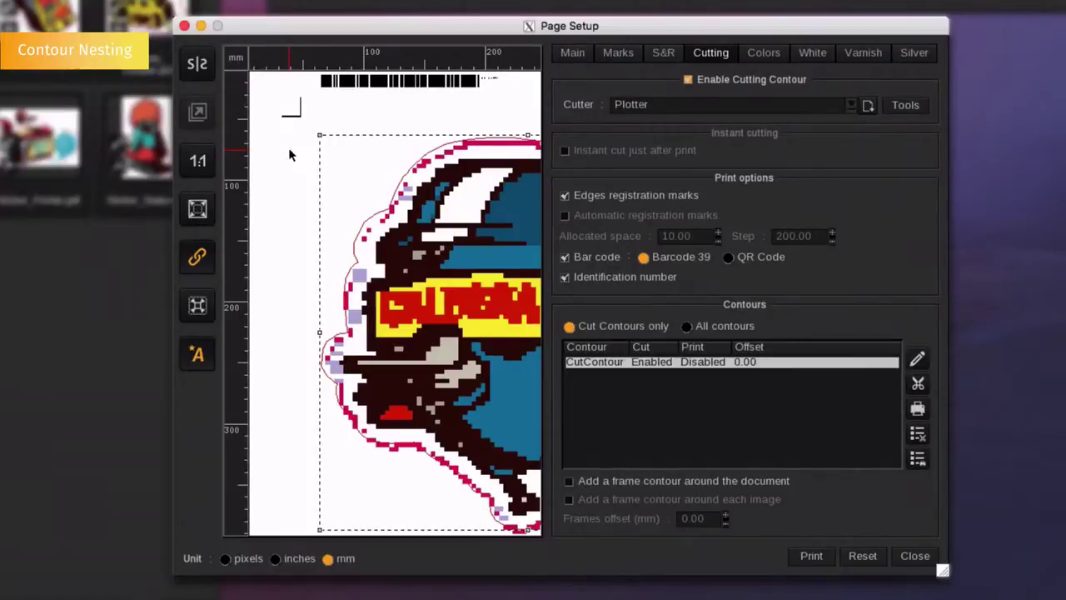
left_click(185, 26)
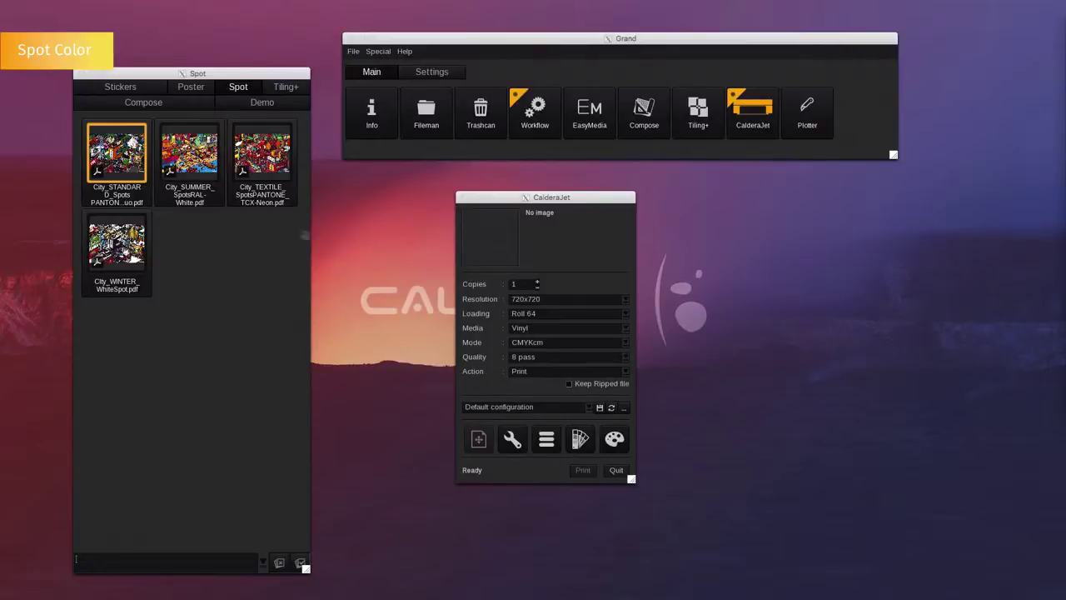
Step: Drag City_STANDARD_SpotsPANTON into CalderaJet as the 500 × 350 mm job
left_click_drag(112, 149, 491, 233)
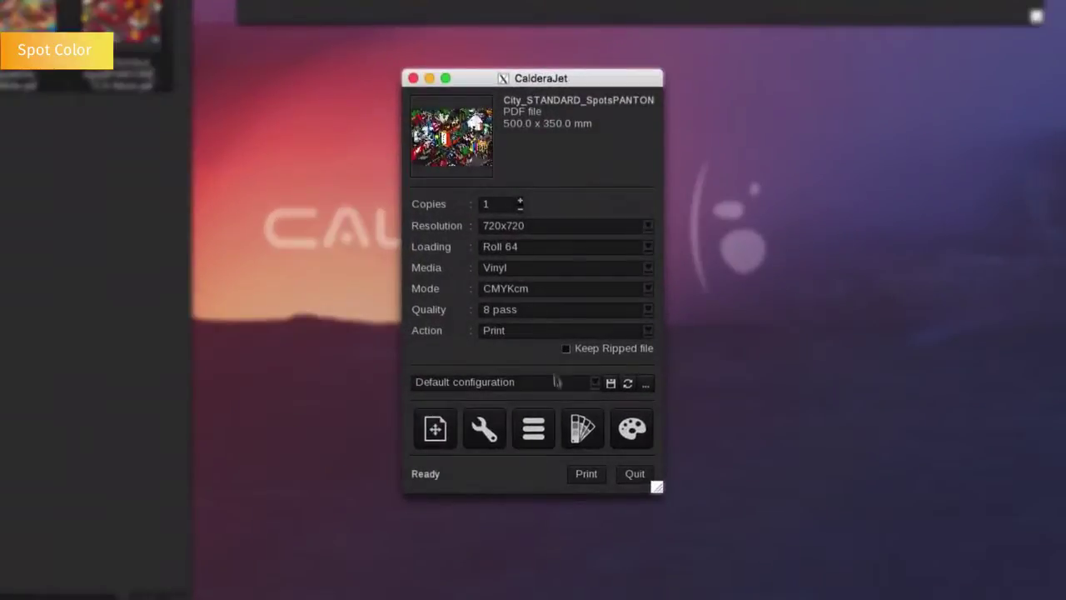
Step: Preview where PANTONE 158 C, PANTONE 186 C, Silver, White and PANTONE 121 C appear in the image
left_click(580, 428)
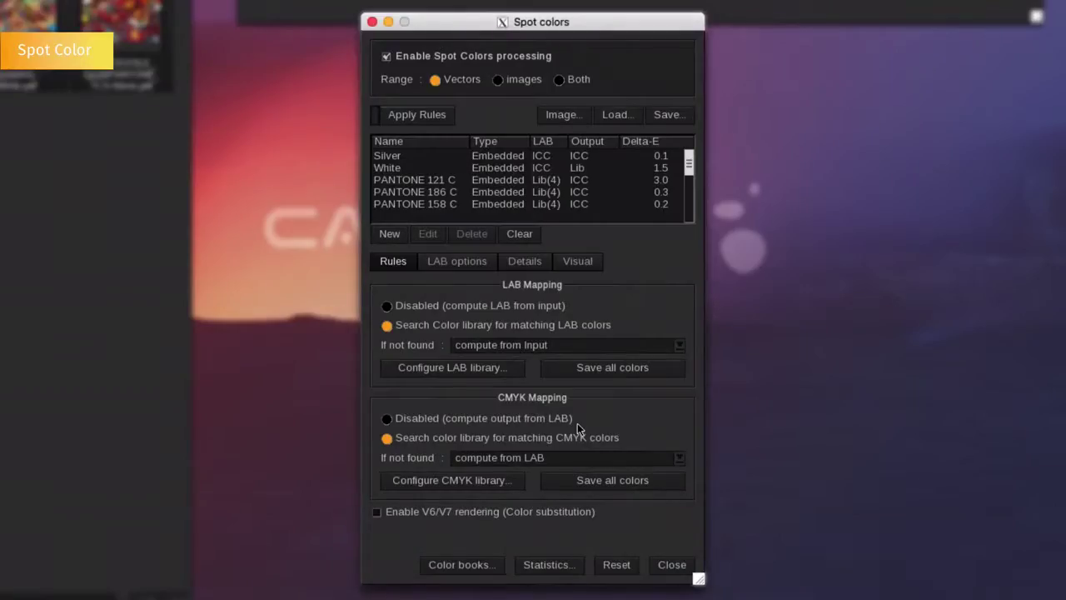
left_click(581, 263)
left_click(429, 204)
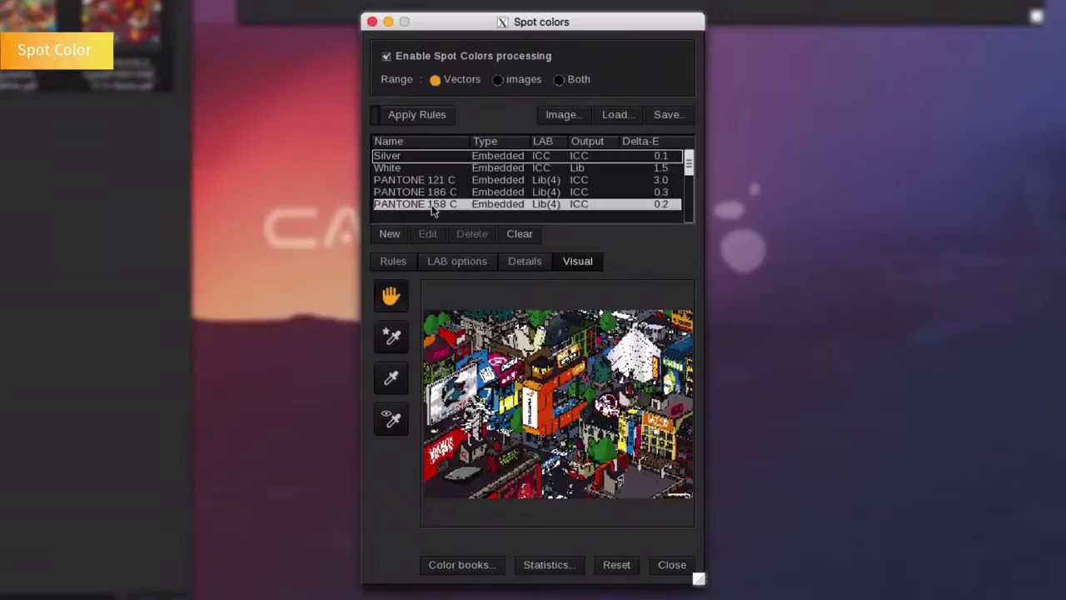
left_click(429, 193)
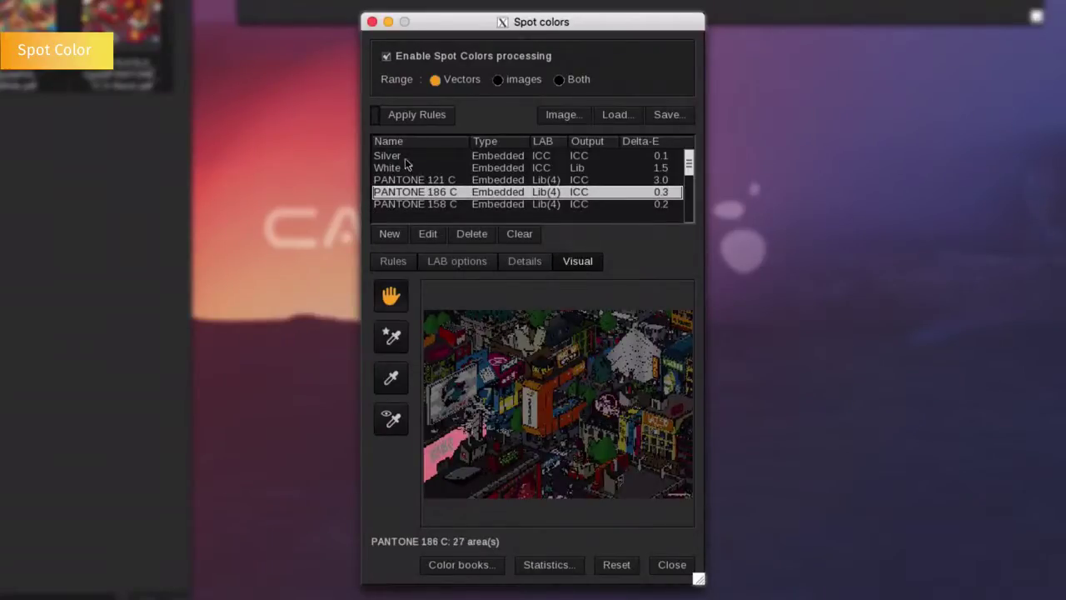
left_click(406, 157)
left_click(404, 170)
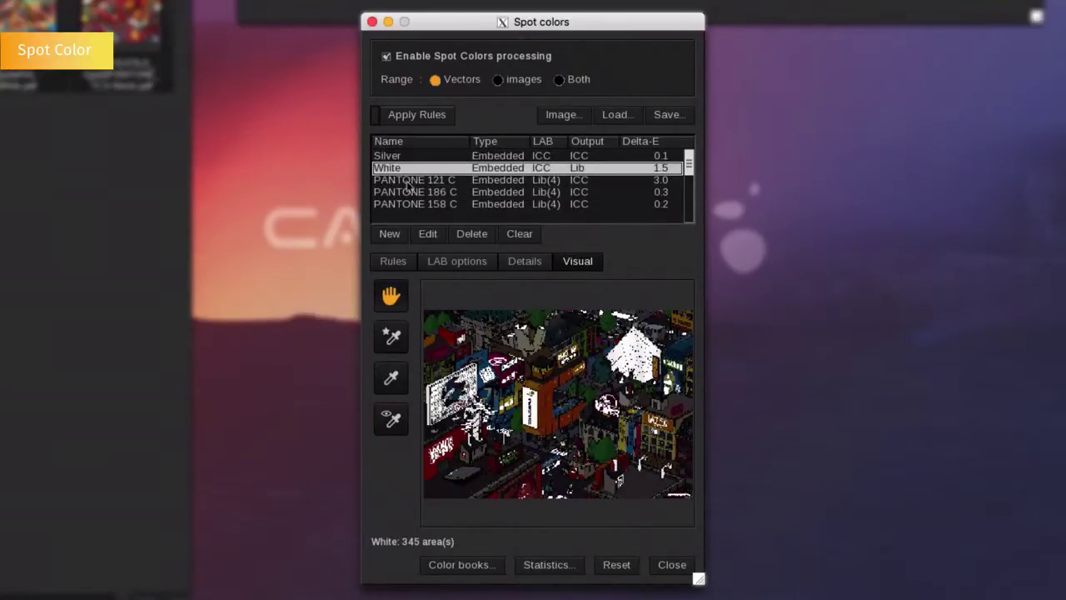
left_click(411, 183)
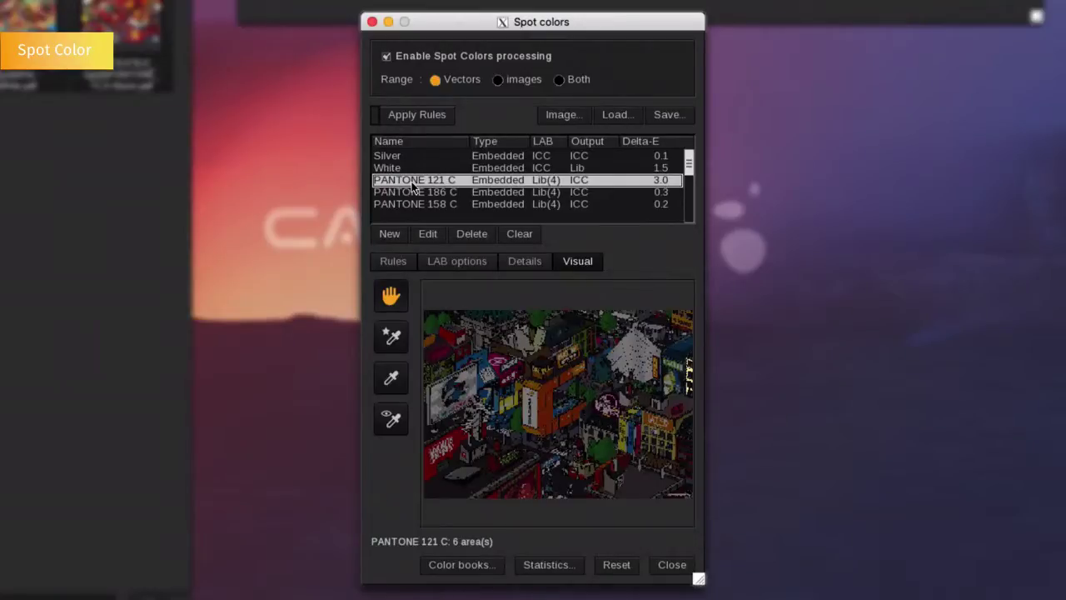
Step: Try perceptual rendering on PANTONE 121 C's details, then revert to absolute
left_click(525, 263)
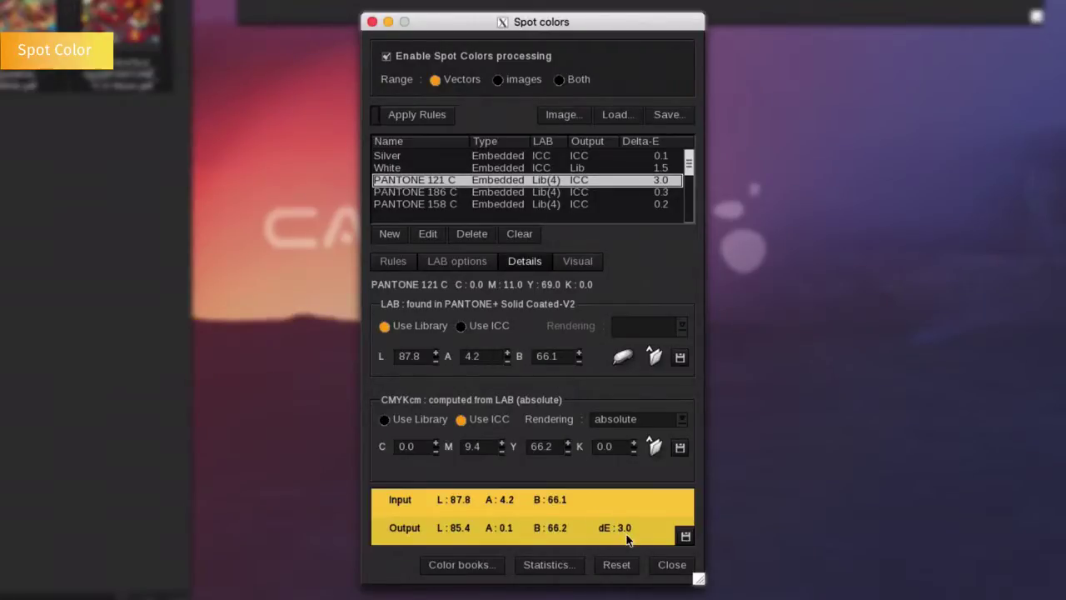
left_click(679, 419)
left_click(659, 438)
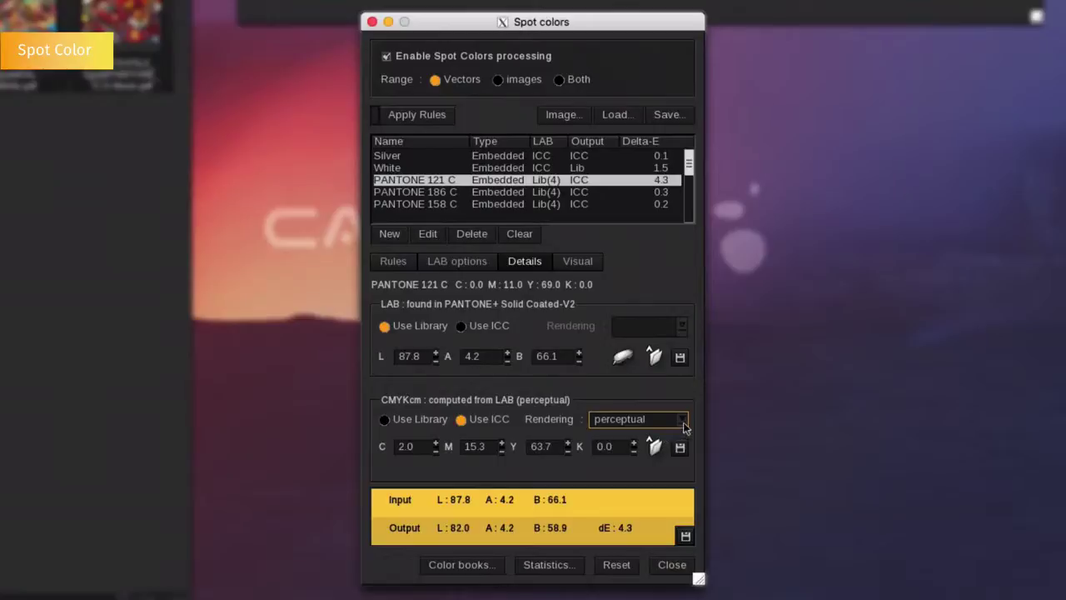
left_click(684, 425)
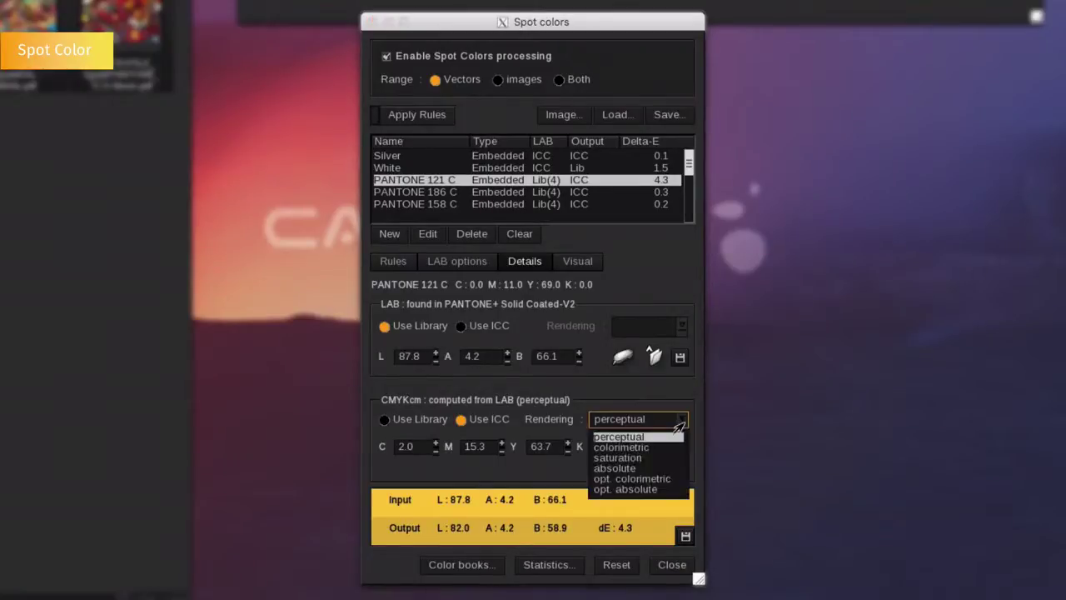
left_click(630, 472)
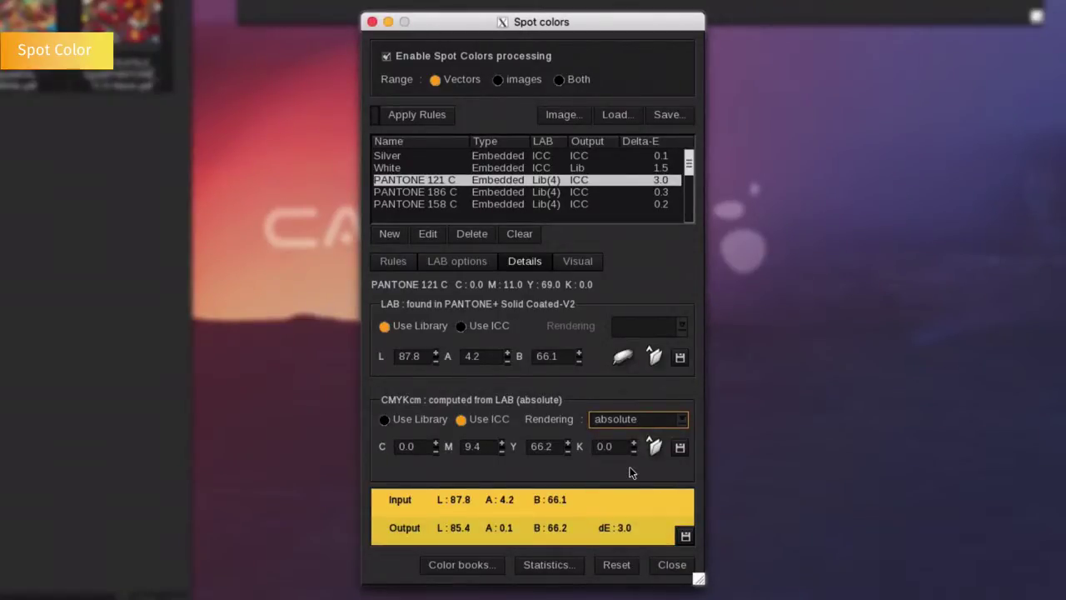
left_click(462, 565)
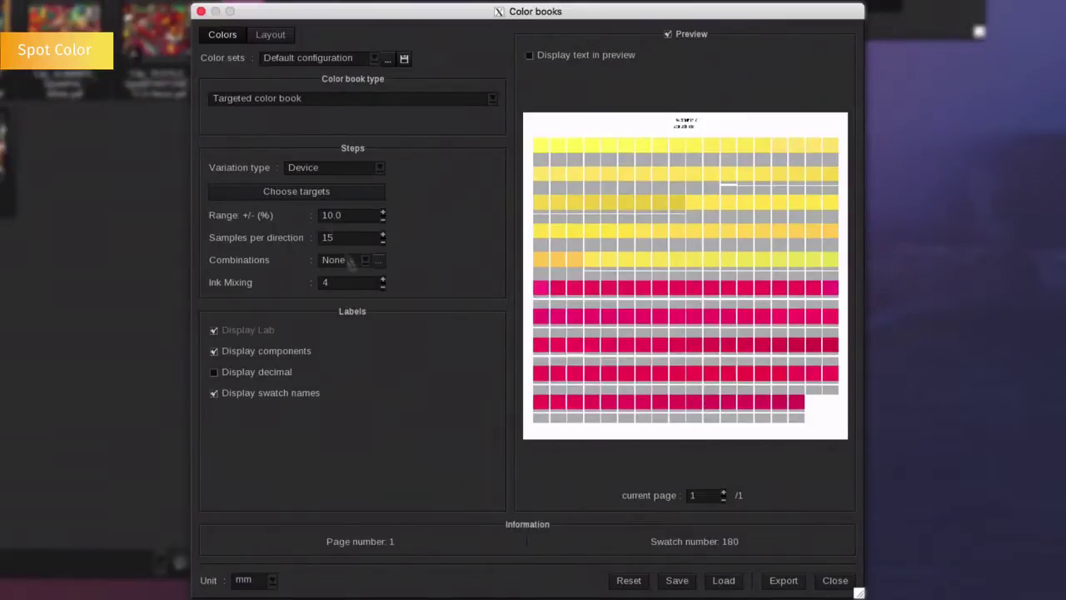
Step: Target the colour book at PANTONE 121 C alone by excluding PANTONE 186 C, then close it
left_click(358, 191)
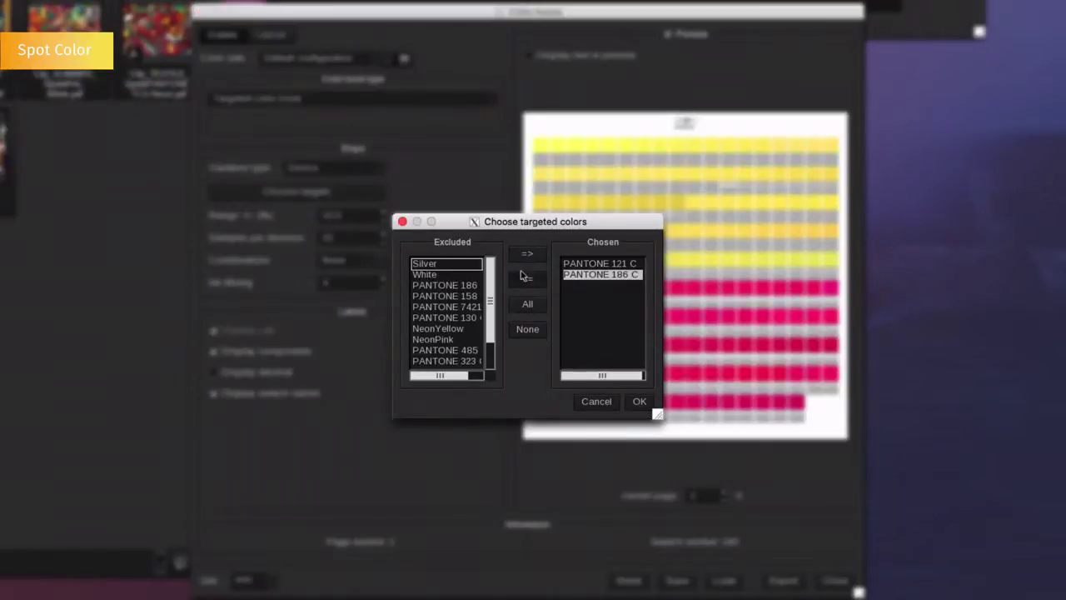
left_click(525, 277)
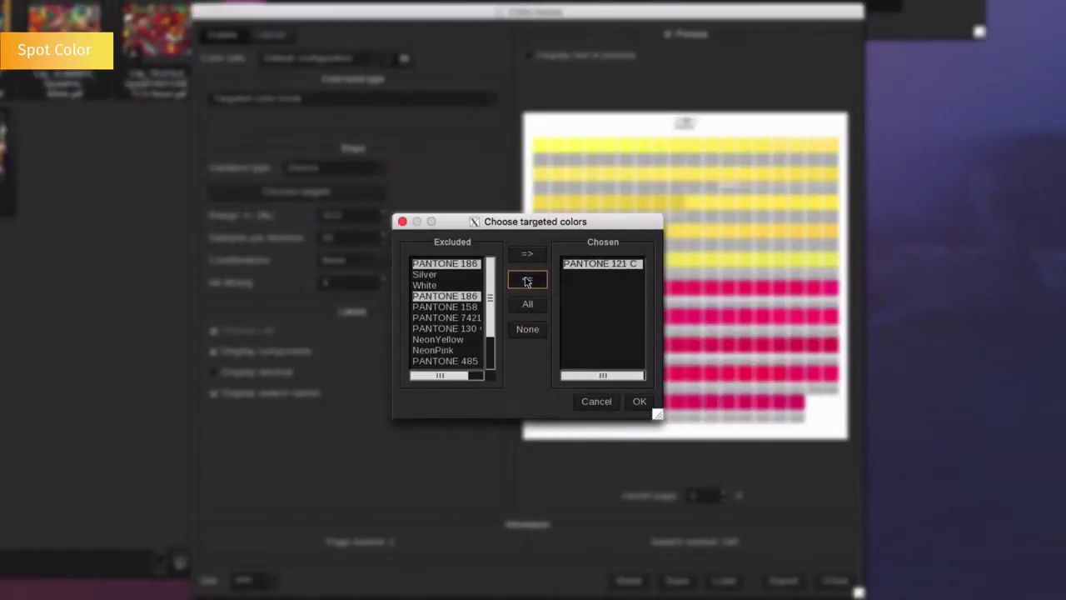
left_click(639, 403)
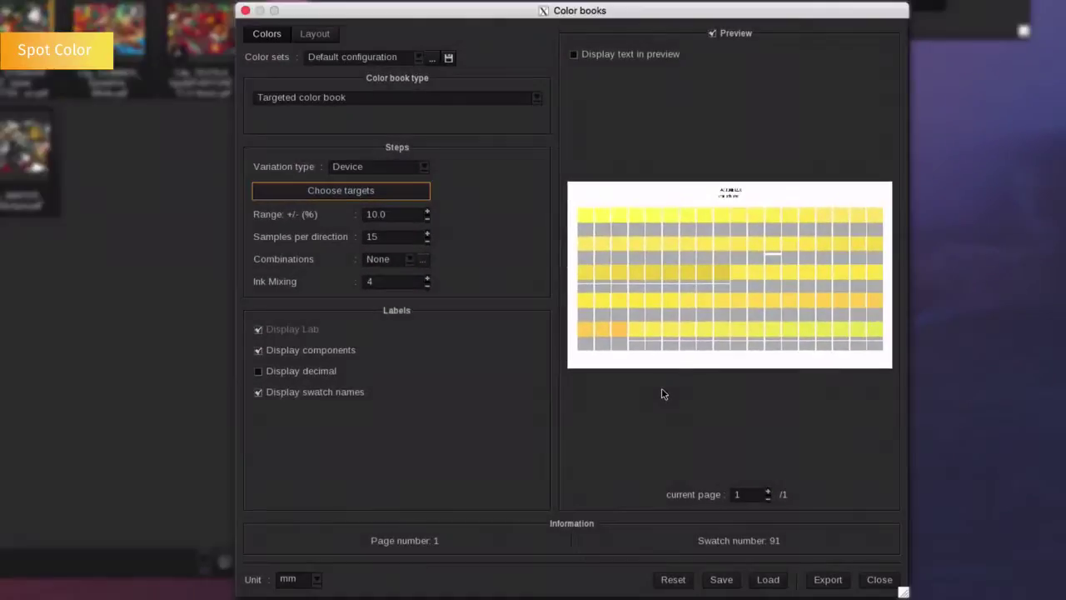
left_click(880, 579)
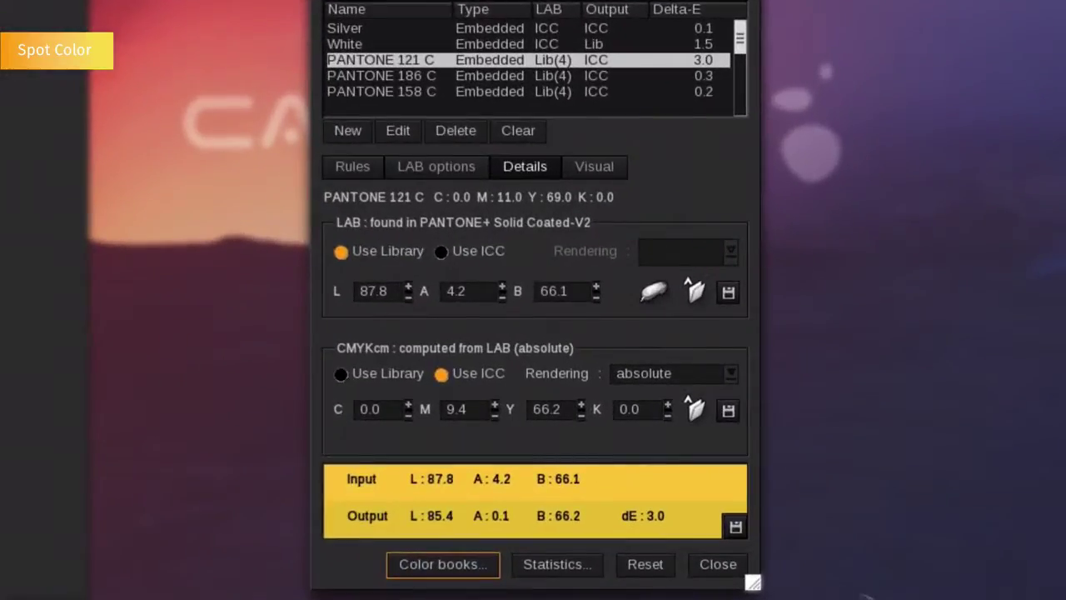
Step: Set PANTONE 121 C to M 10 and Y 68 and save the recipe to my_library
left_click(473, 410)
type("10")
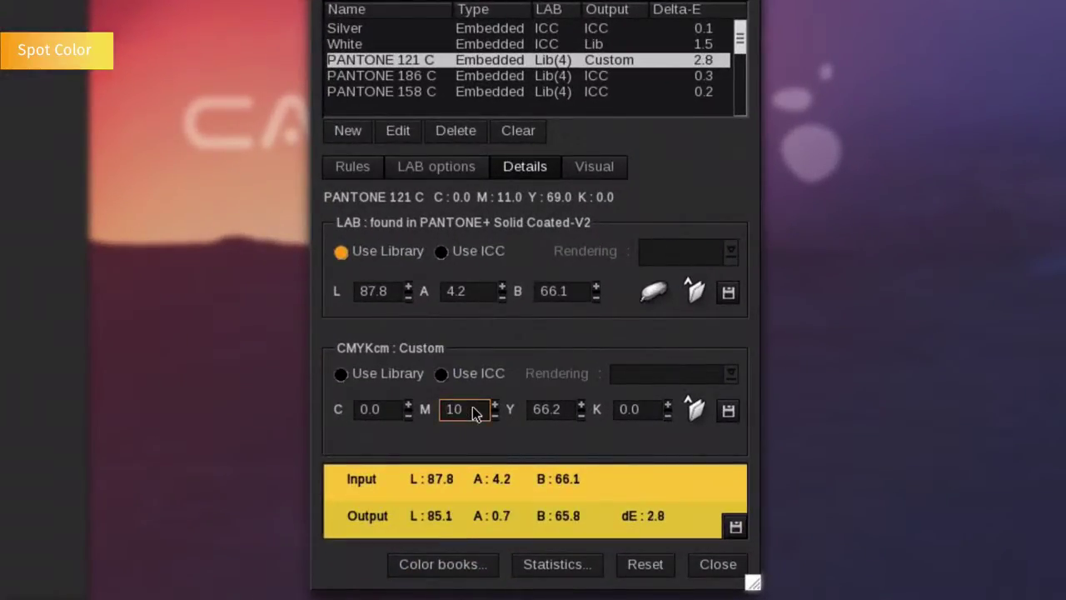
left_click(571, 415)
type("68")
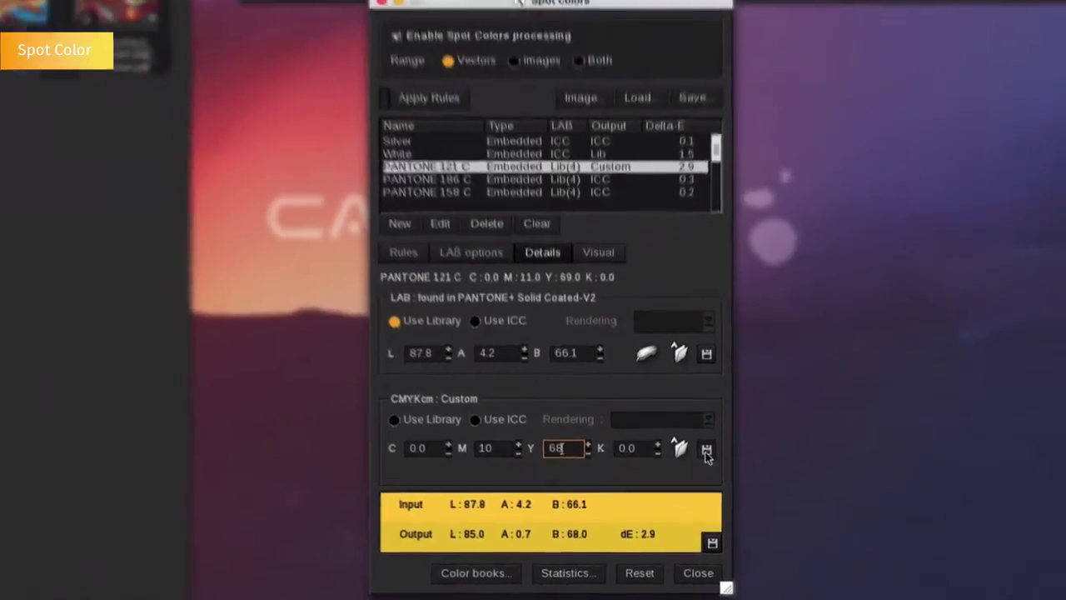
left_click(706, 450)
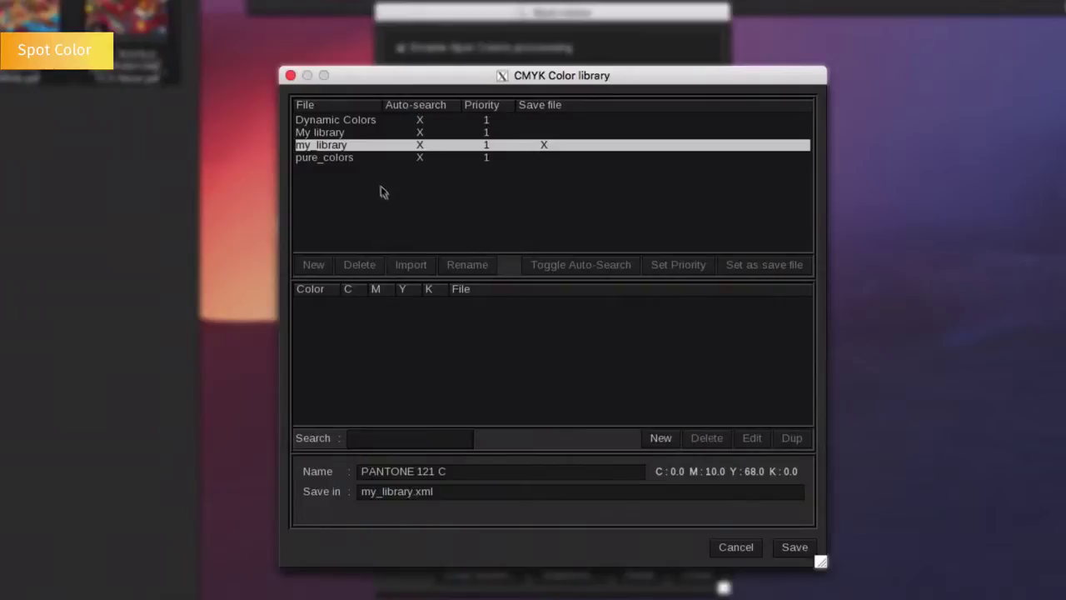
left_click(345, 149)
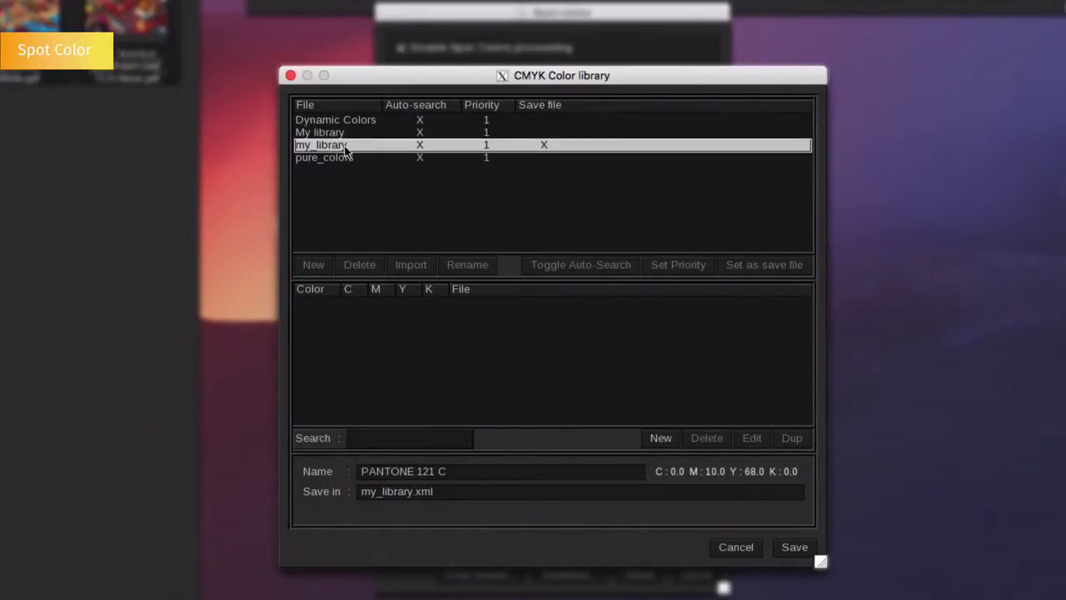
left_click(794, 547)
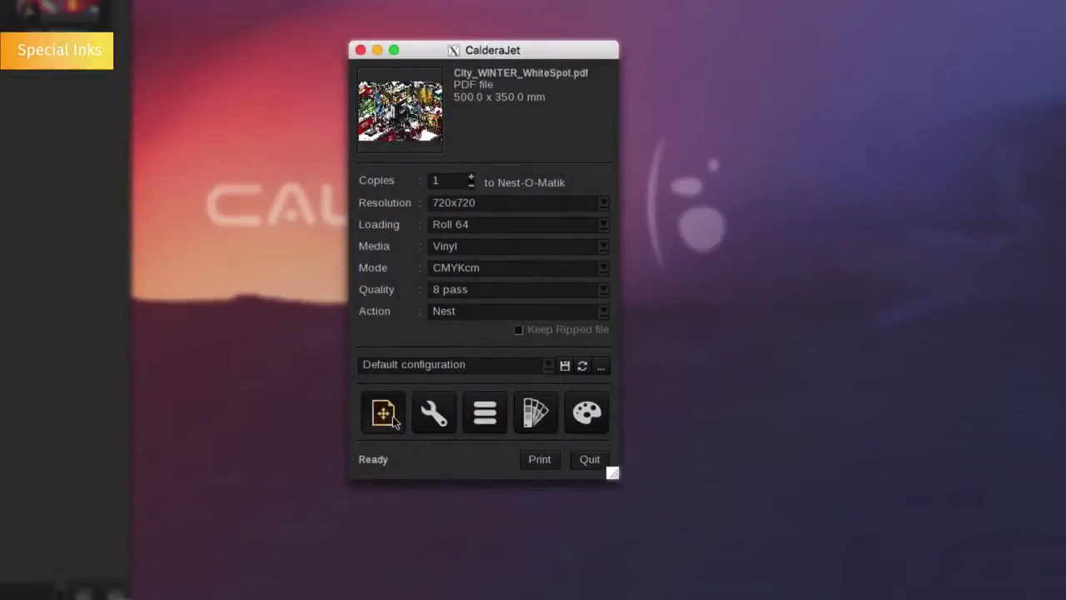
Step: Enable white ink separation for City_WINTER_WhiteSpot and preview only the white layer
left_click(393, 419)
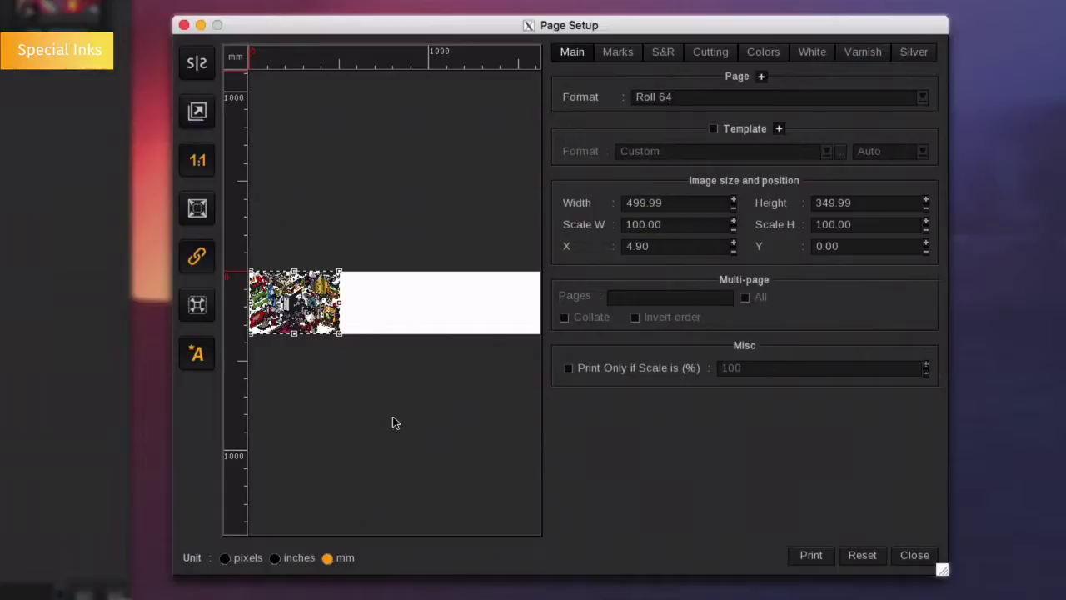
left_click(820, 53)
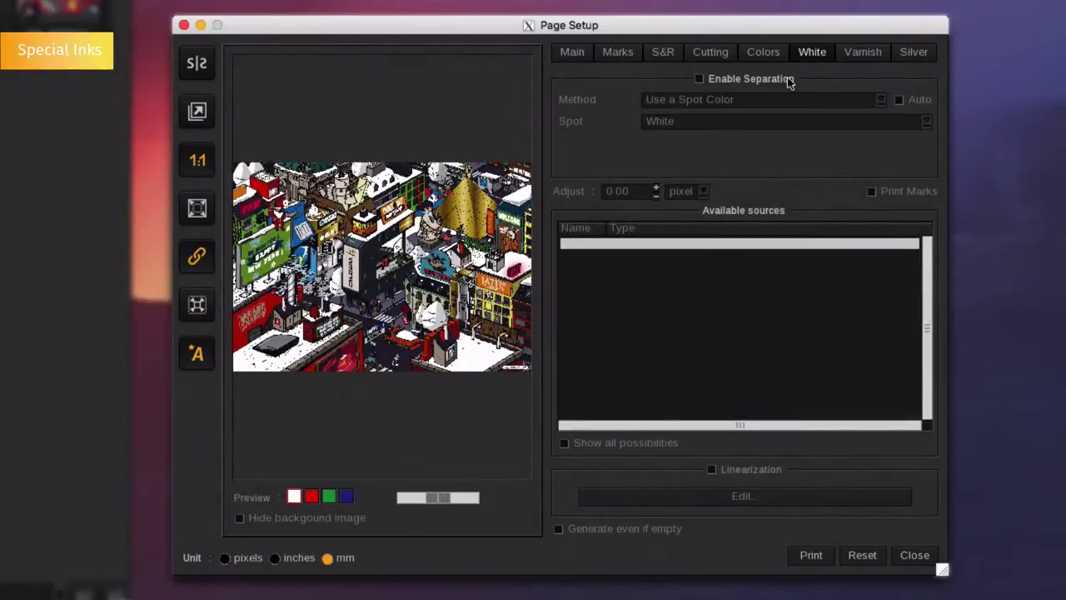
left_click(785, 79)
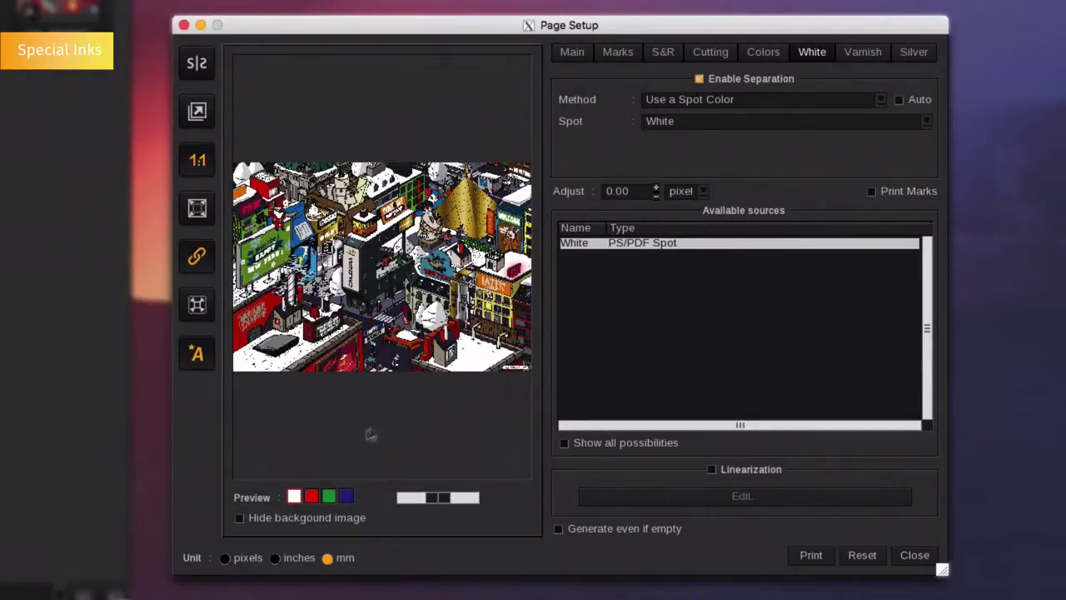
left_click(240, 521)
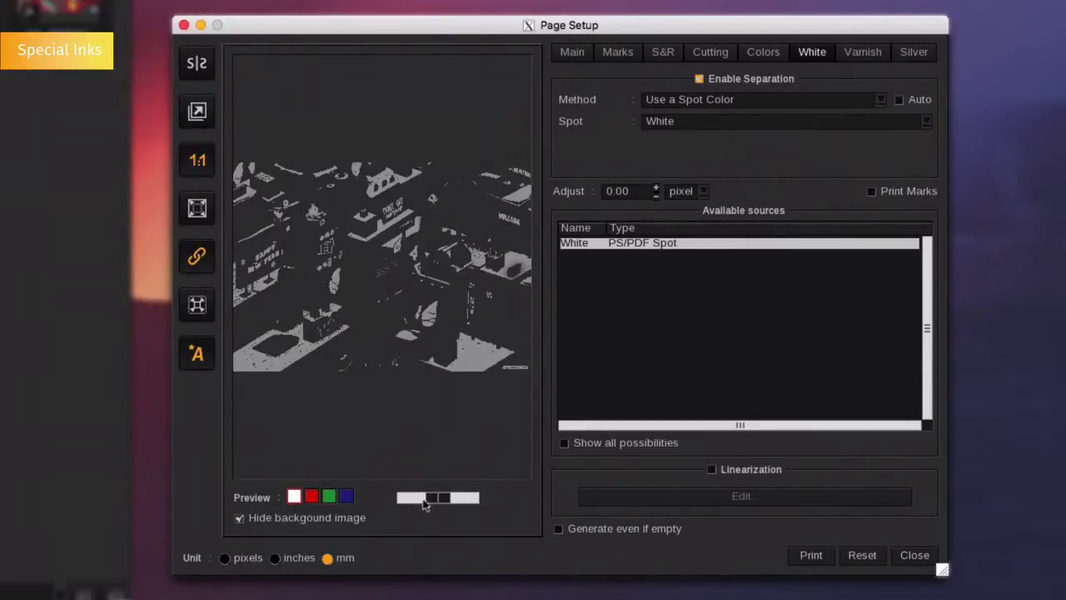
left_click_drag(439, 499, 465, 498)
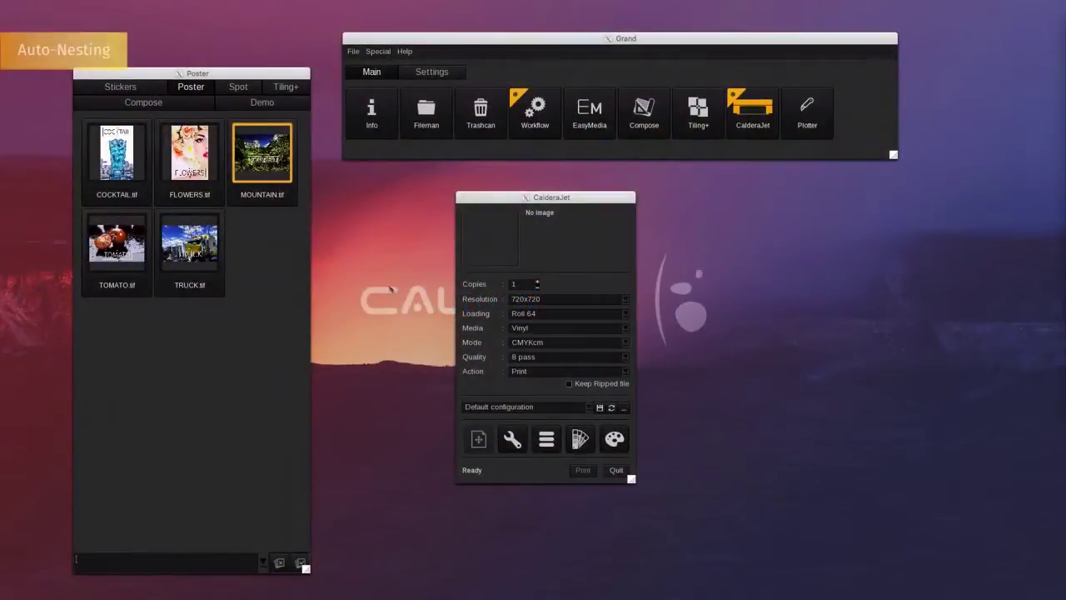
Step: Load MOUNTAIN.tif and set its job action to nesting
left_click_drag(260, 158, 487, 243)
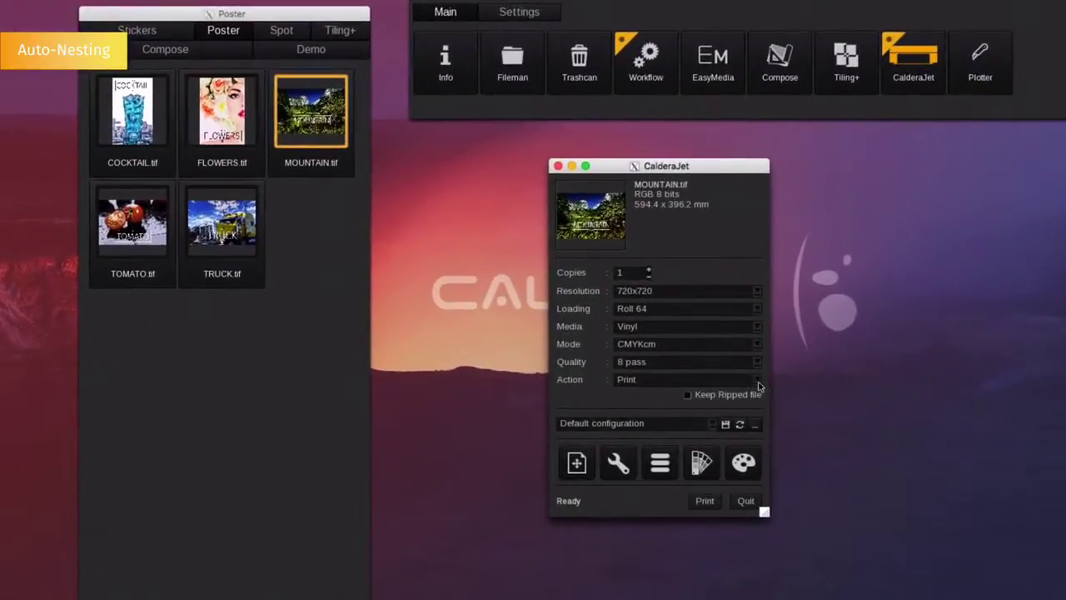
left_click(624, 371)
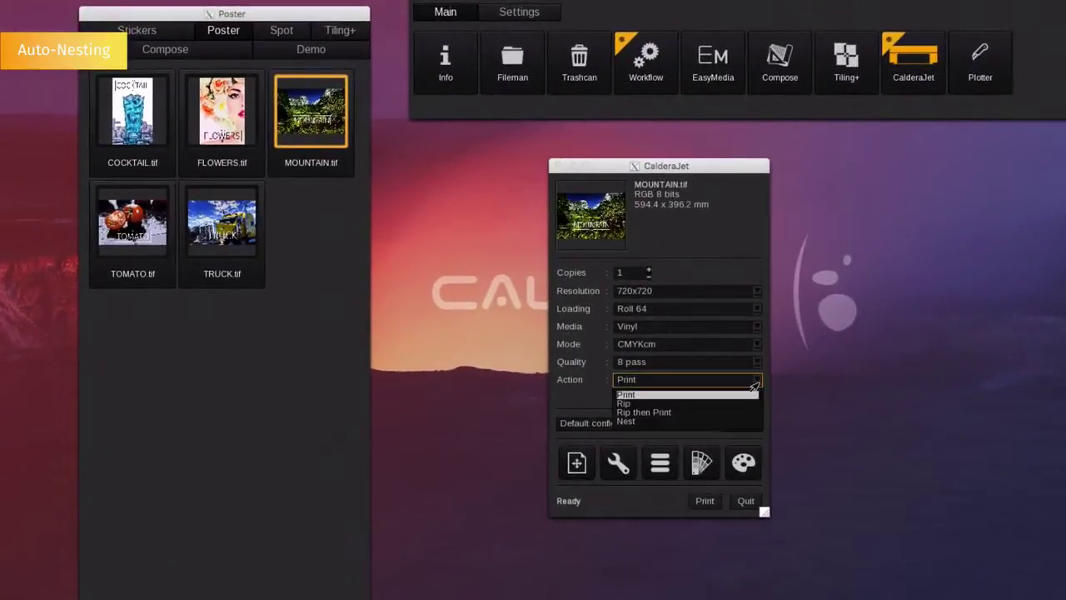
left_click(627, 422)
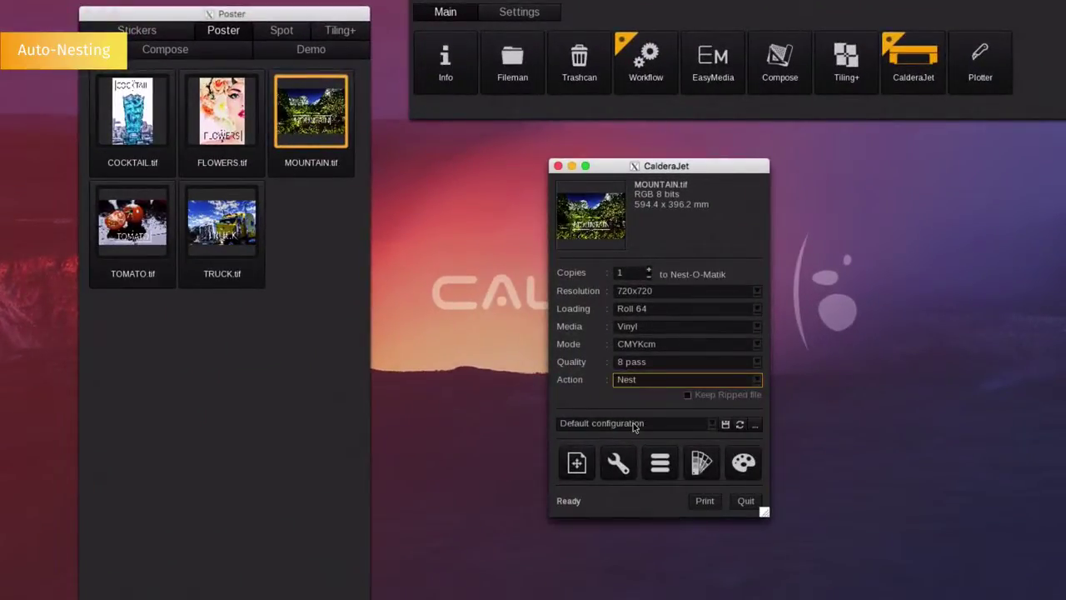
left_click(577, 463)
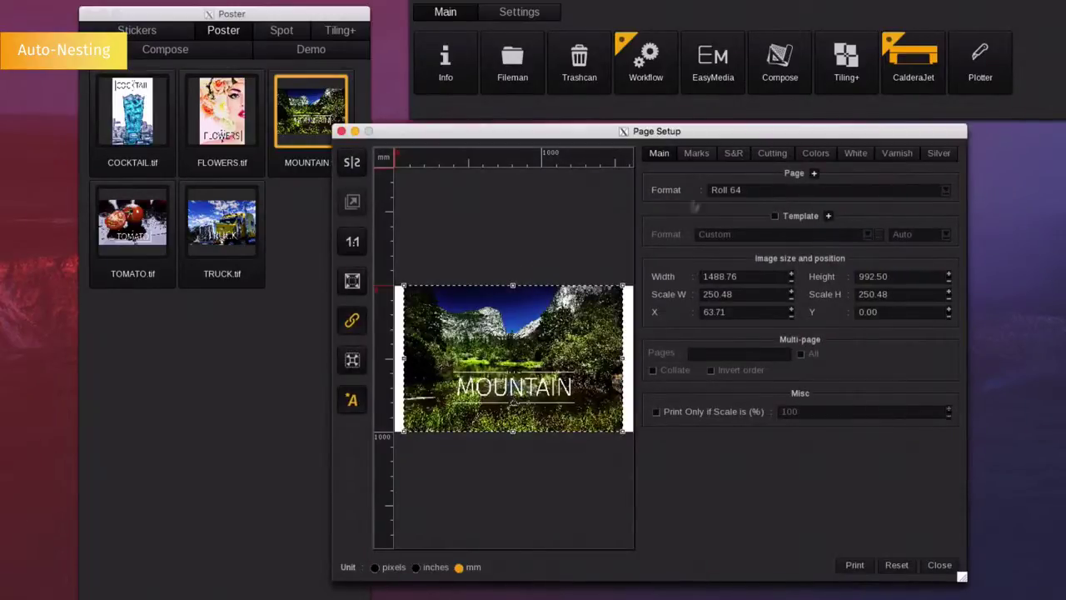
left_click(730, 155)
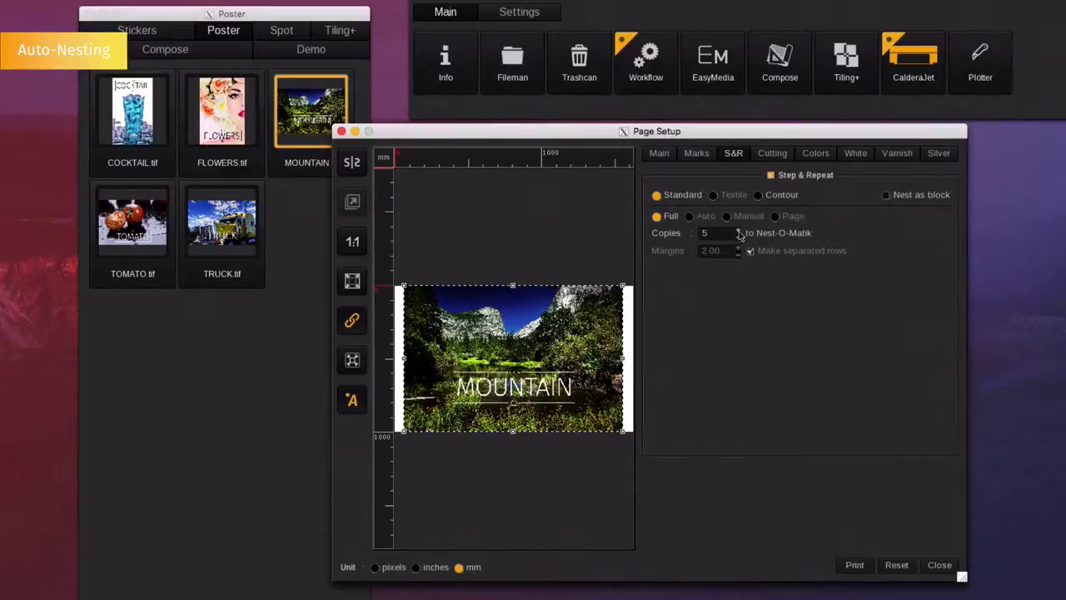
Step: Print the MOUNTAIN, FLOWERS and TOMATO posters, confirming each output dialog
left_click(854, 565)
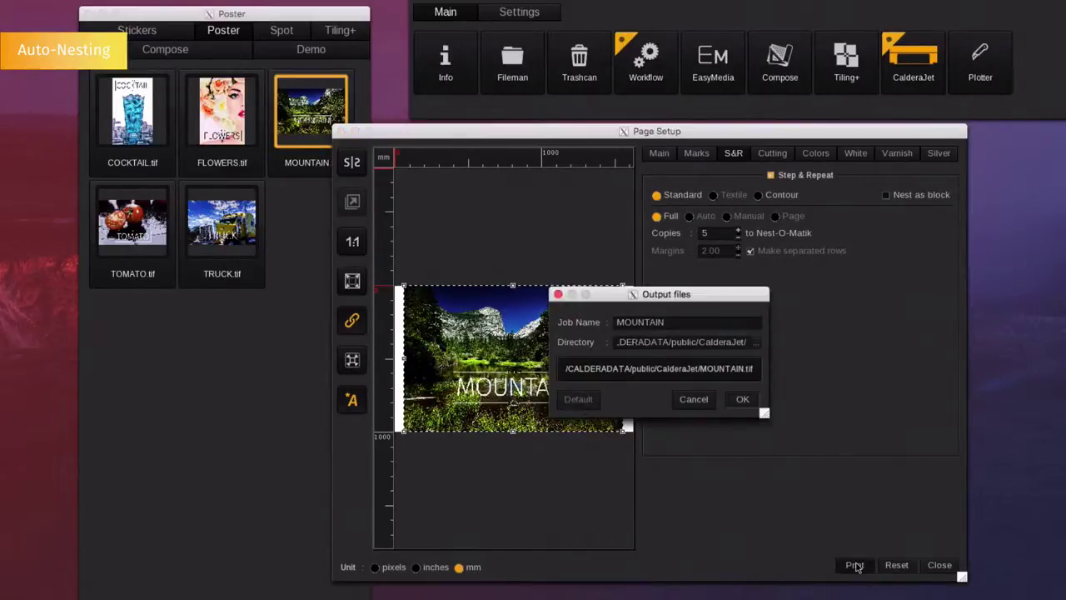
left_click(743, 400)
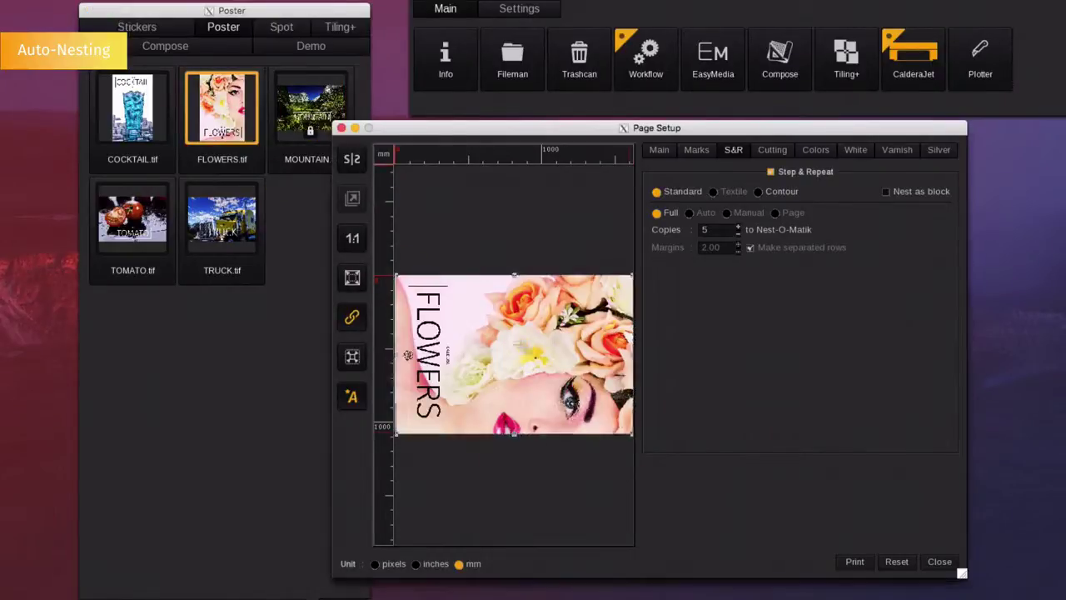
left_click(854, 562)
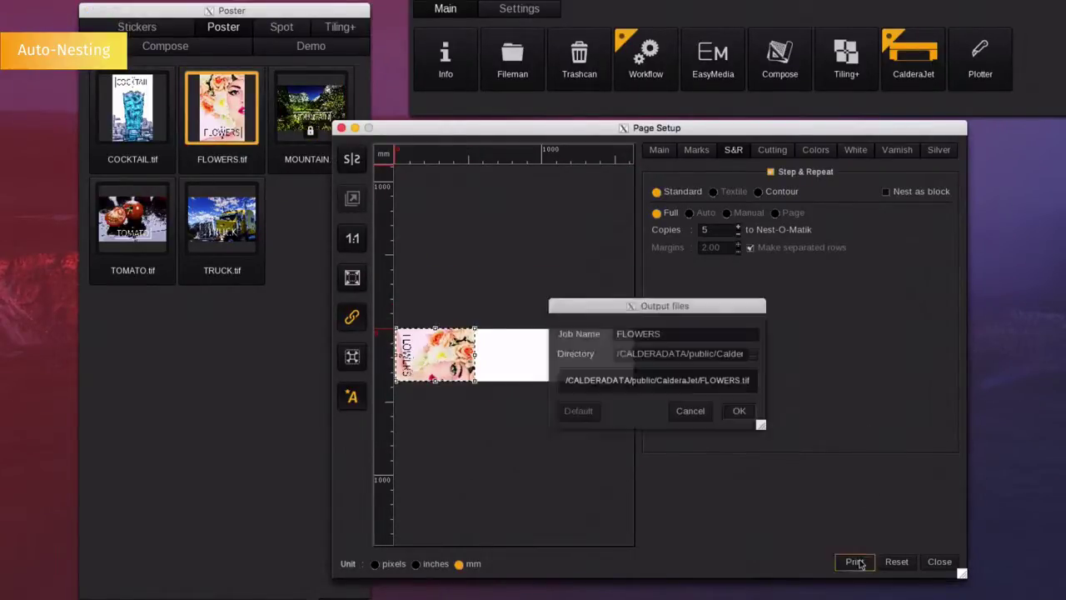
left_click(738, 412)
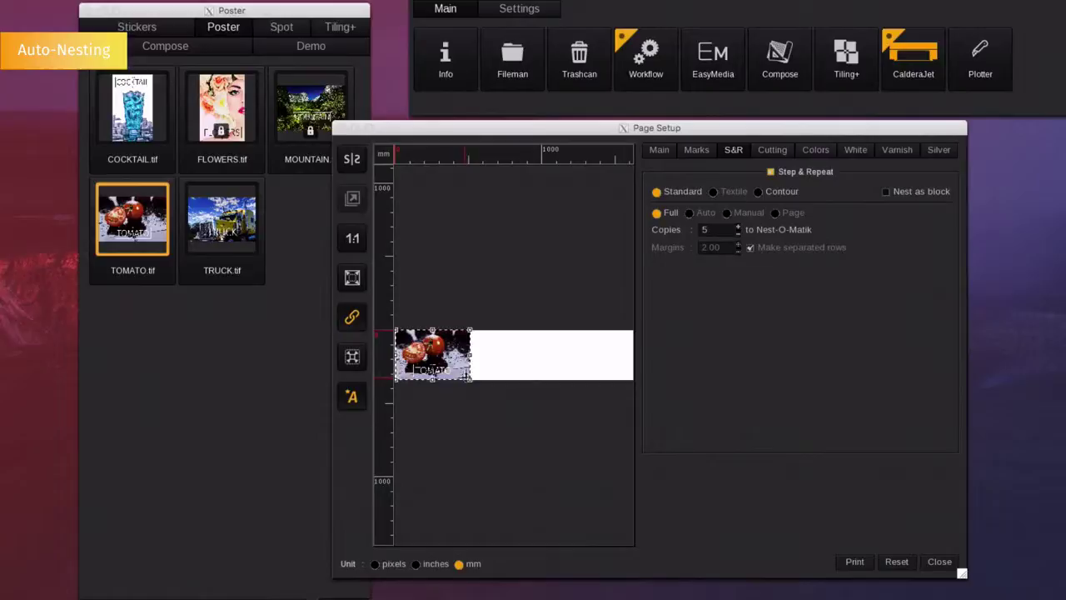
left_click(855, 561)
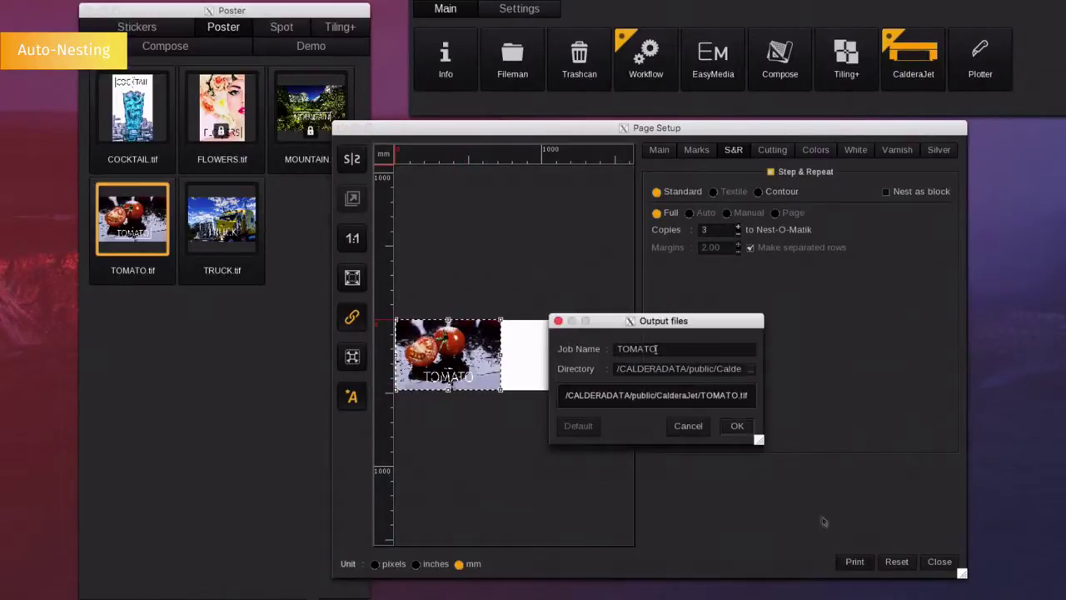
left_click(737, 426)
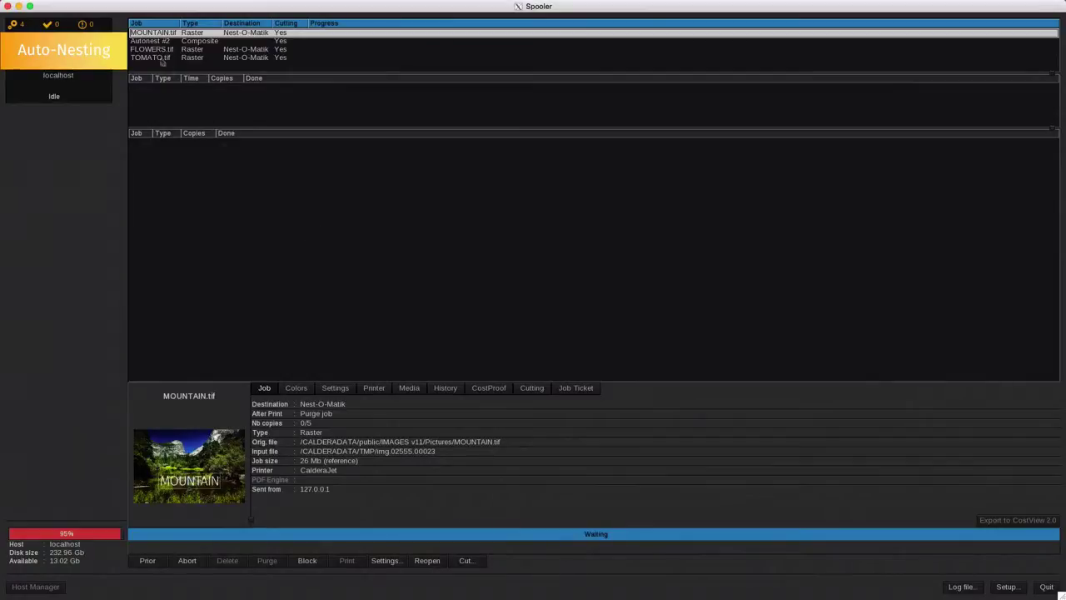
Step: Open the Autonest #2 job's details in the Spooler
left_click(146, 41)
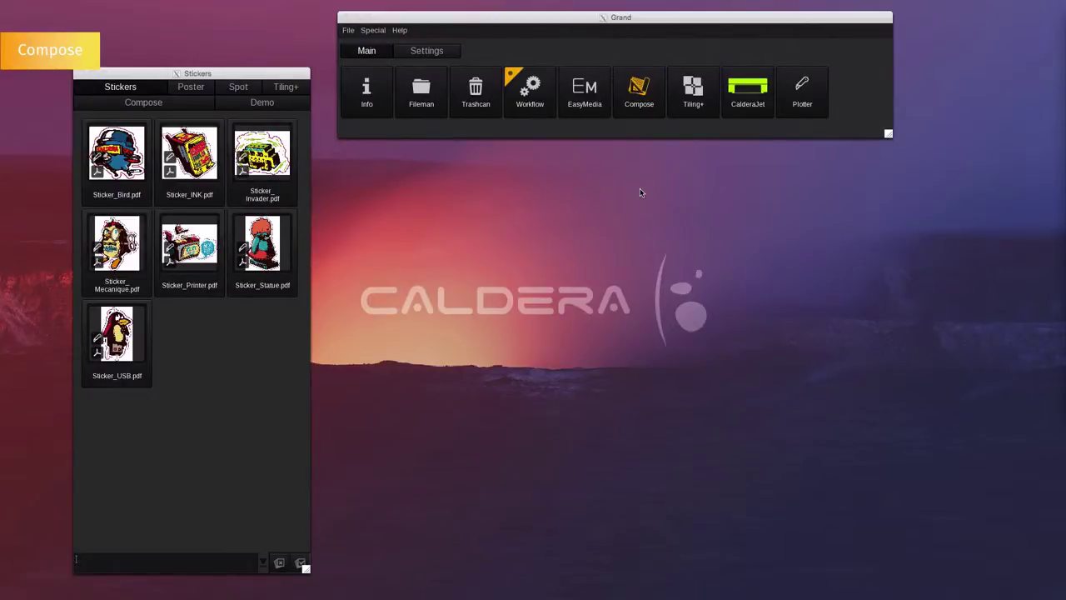
Step: Start a Compose layout on Roll 15 media
left_click(631, 106)
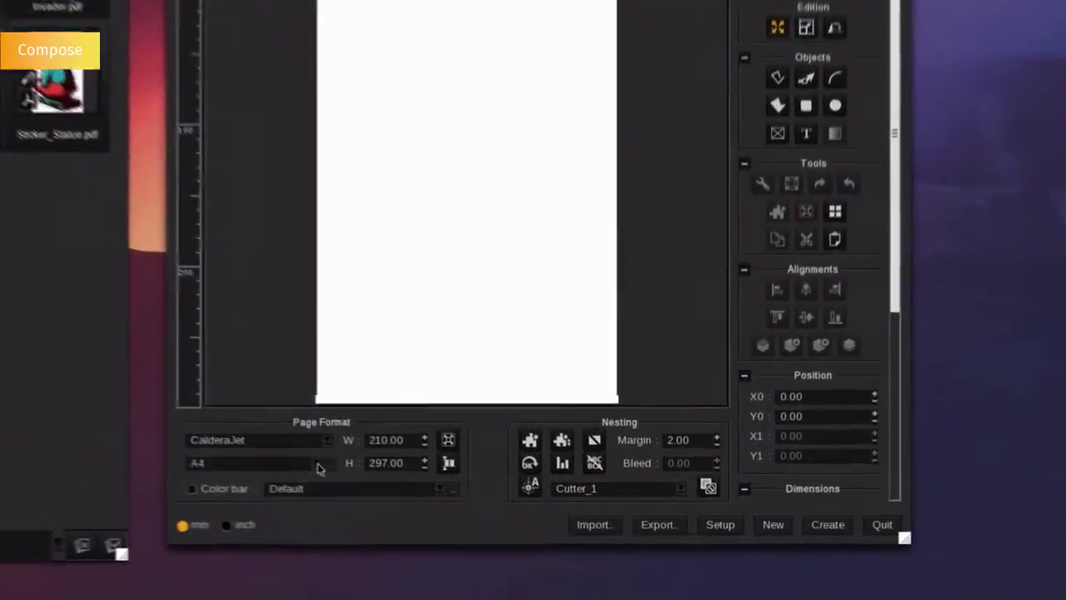
left_click(439, 509)
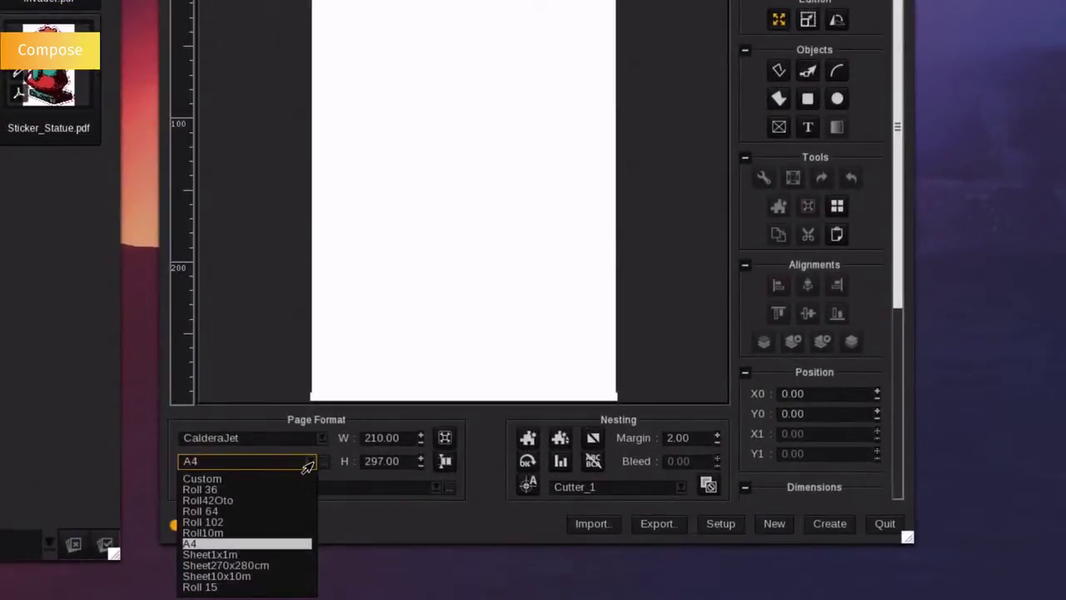
left_click(211, 586)
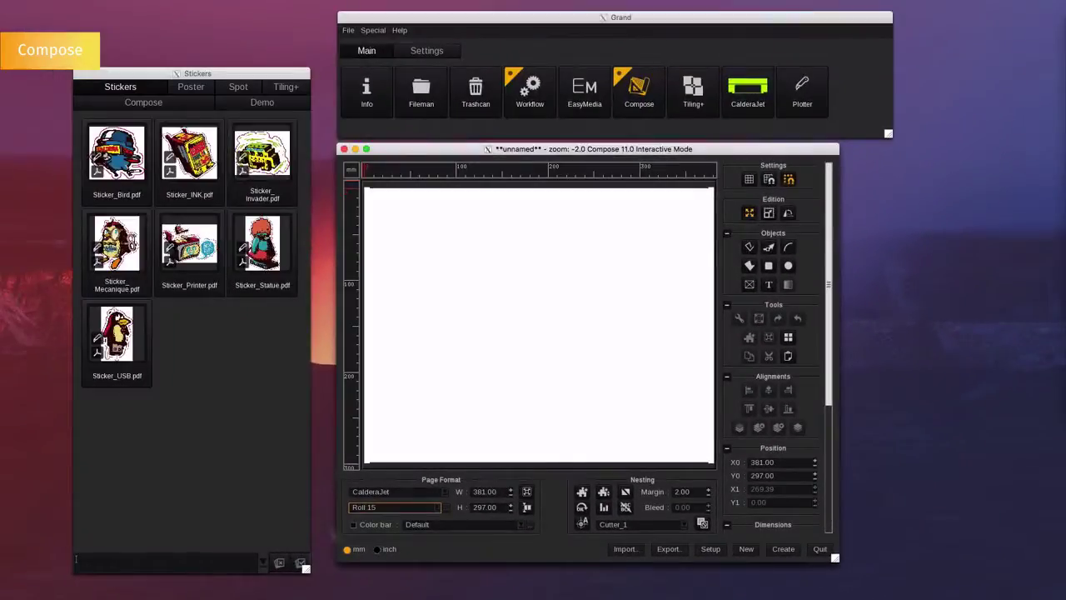
Step: Place the Bird, INK, Invader, Mecanique and Printer stickers, setting 10 duplicates and confirming each count
left_click(117, 152)
left_click(116, 243, "super")
left_click(189, 153, "super")
left_click(262, 152, "super")
left_click(189, 244, "super")
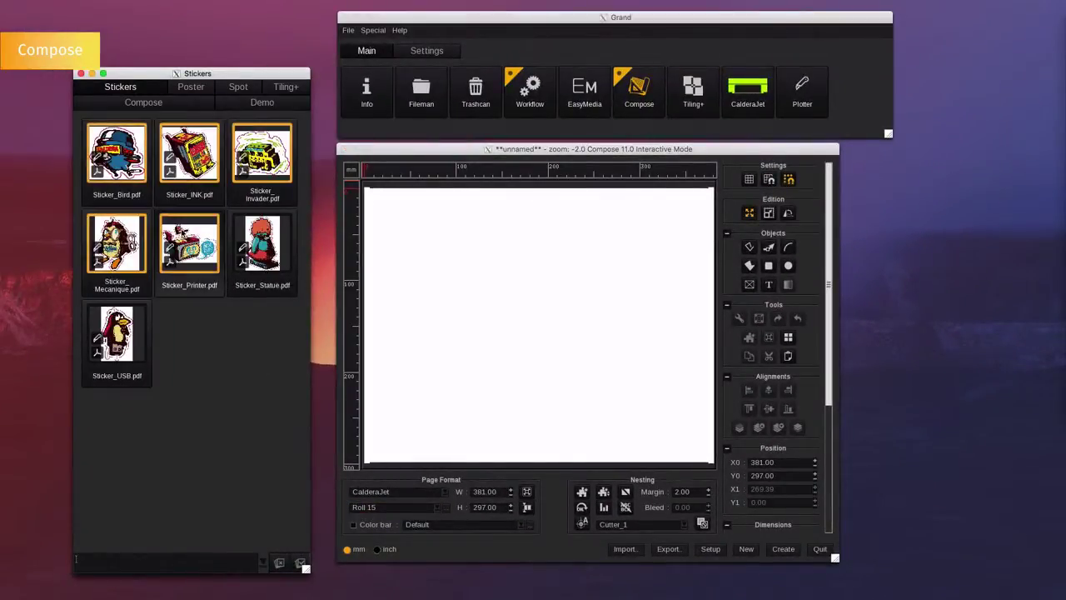
left_click_drag(190, 243, 474, 312)
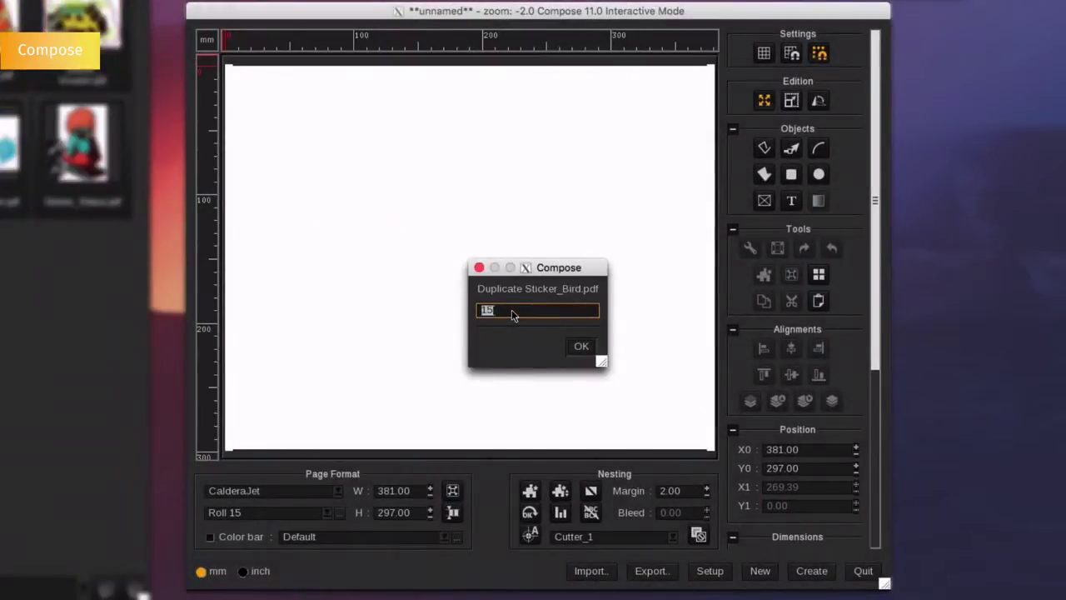
type("10")
left_click(583, 346)
left_click(582, 347)
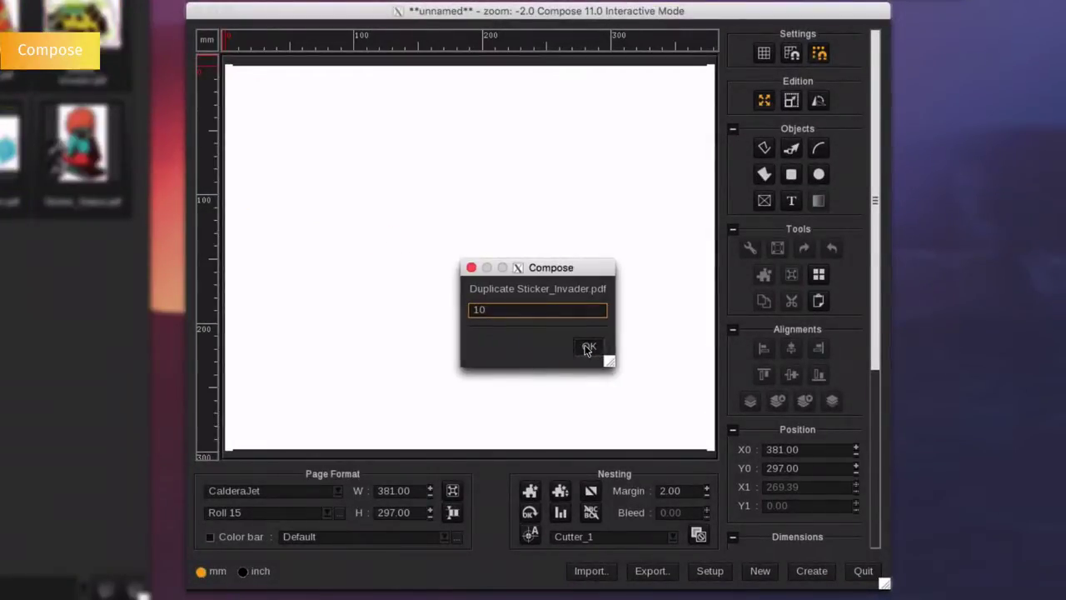
left_click(584, 348)
left_click(586, 349)
left_click(587, 348)
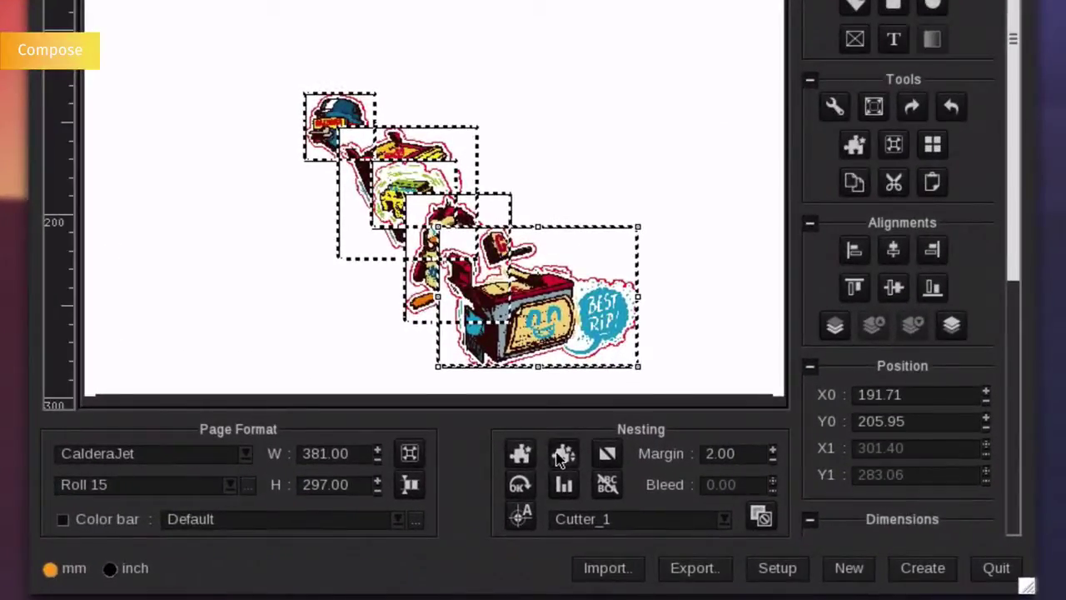
Step: Auto-nest the stickers in alternate mode, shortening the page to 527.68 mm, and create composite document Untitled_1
left_click(563, 454)
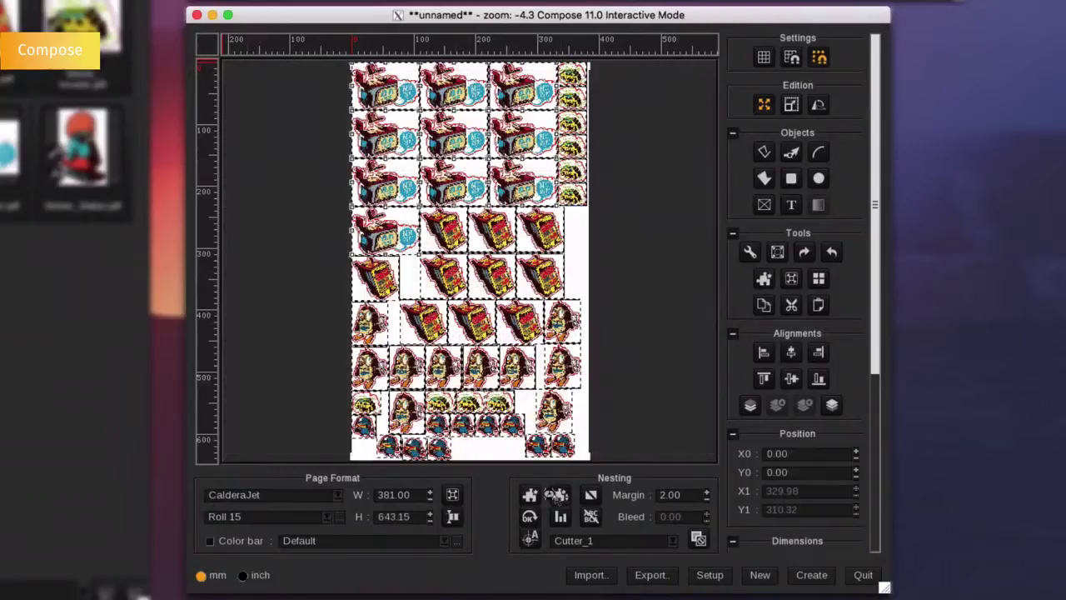
left_click(591, 496)
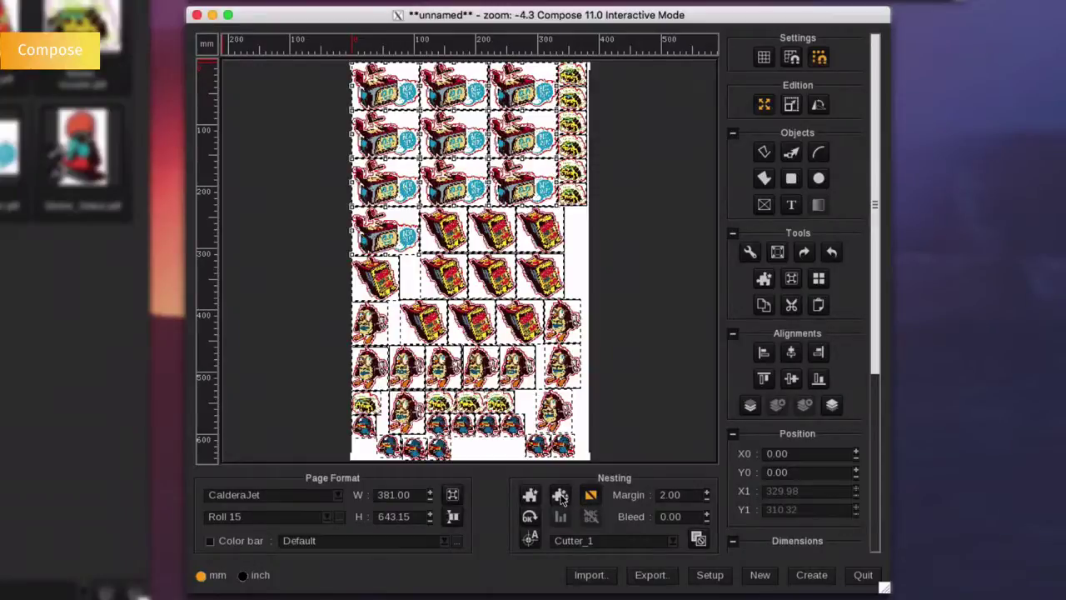
left_click(560, 496)
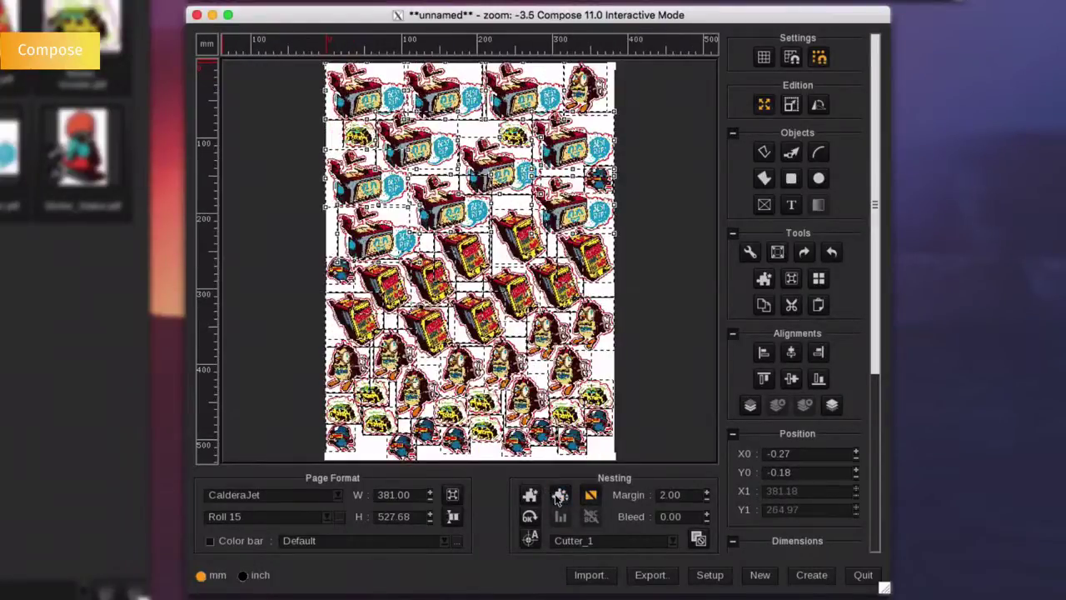
scroll(529, 295, "up", 5)
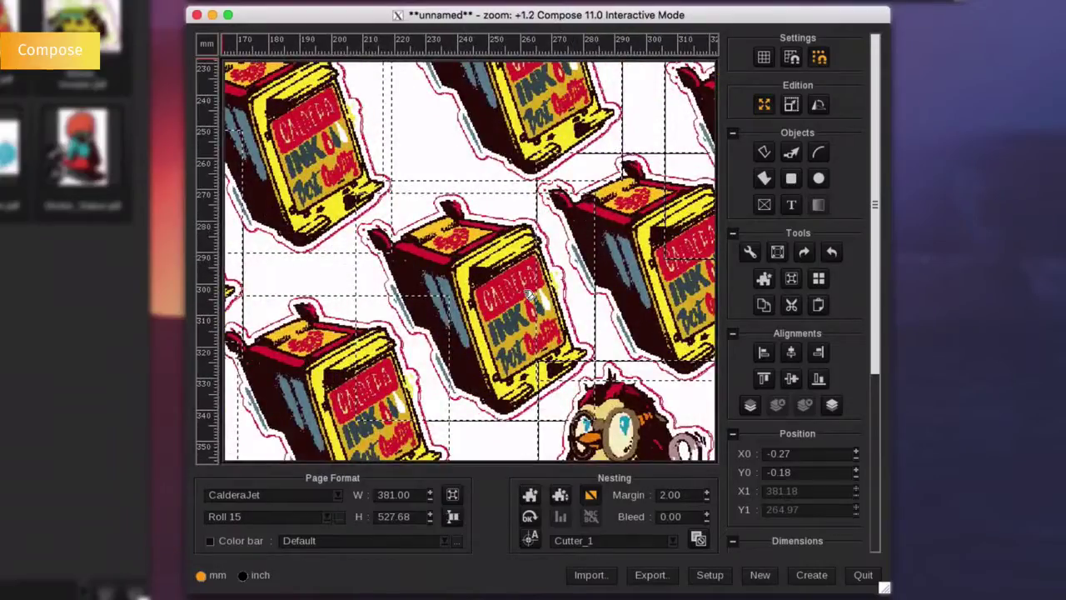
scroll(528, 294, "down", 7)
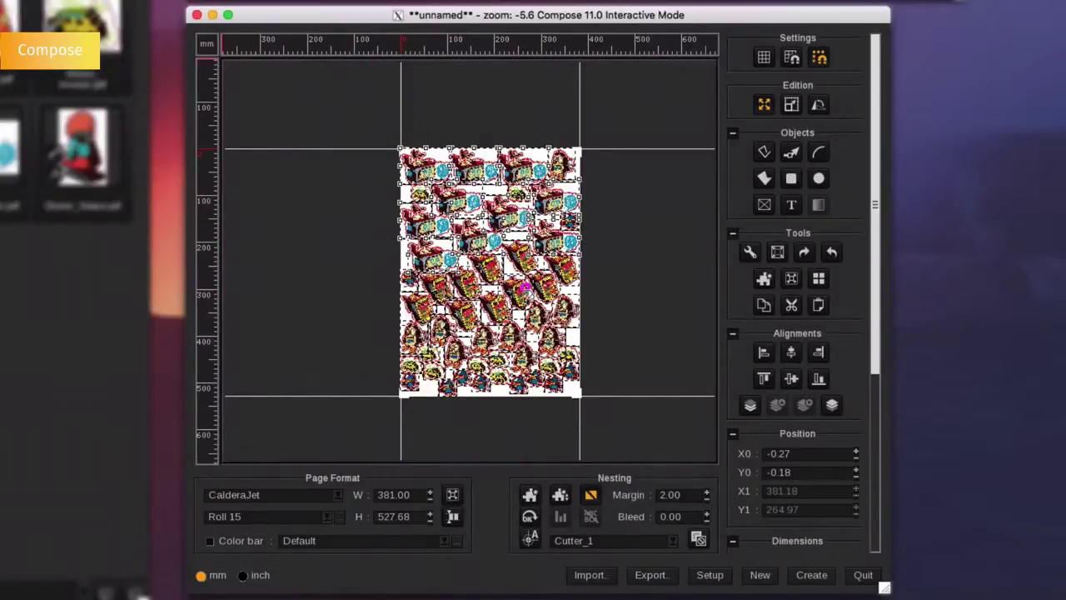
left_click(810, 574)
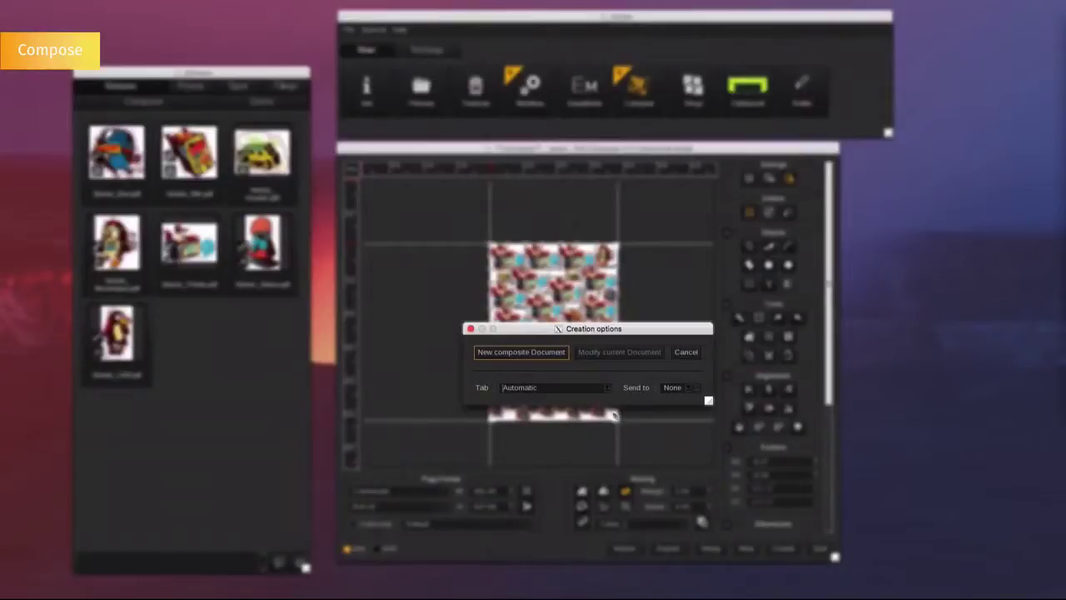
left_click(543, 353)
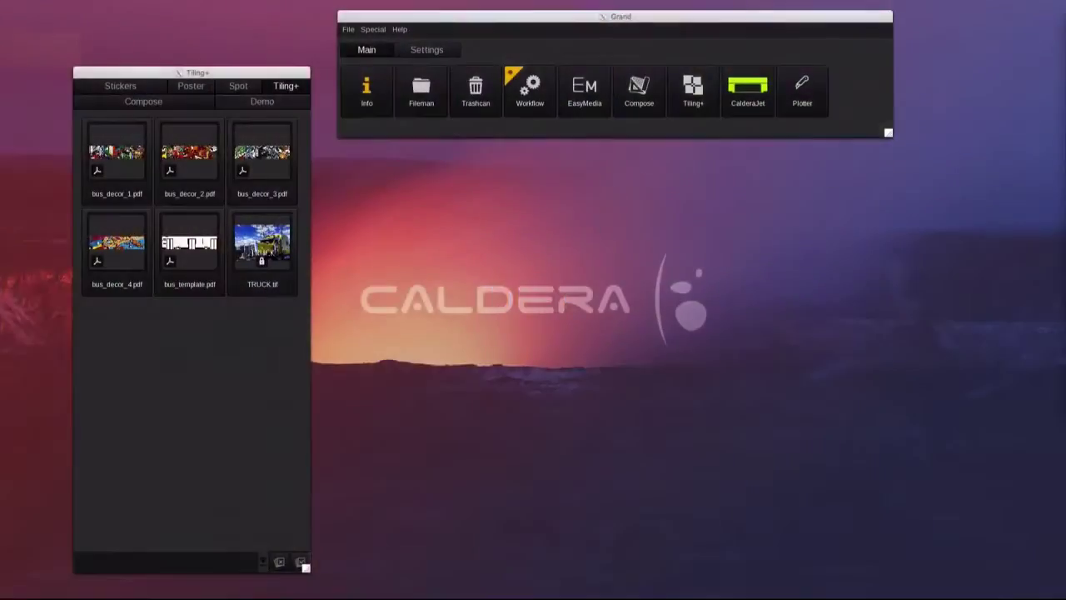
Step: Load TRUCK.tif into Tiling+, fade its preview, and recompute it into four 864.45 mm wide tiles
left_click(690, 92)
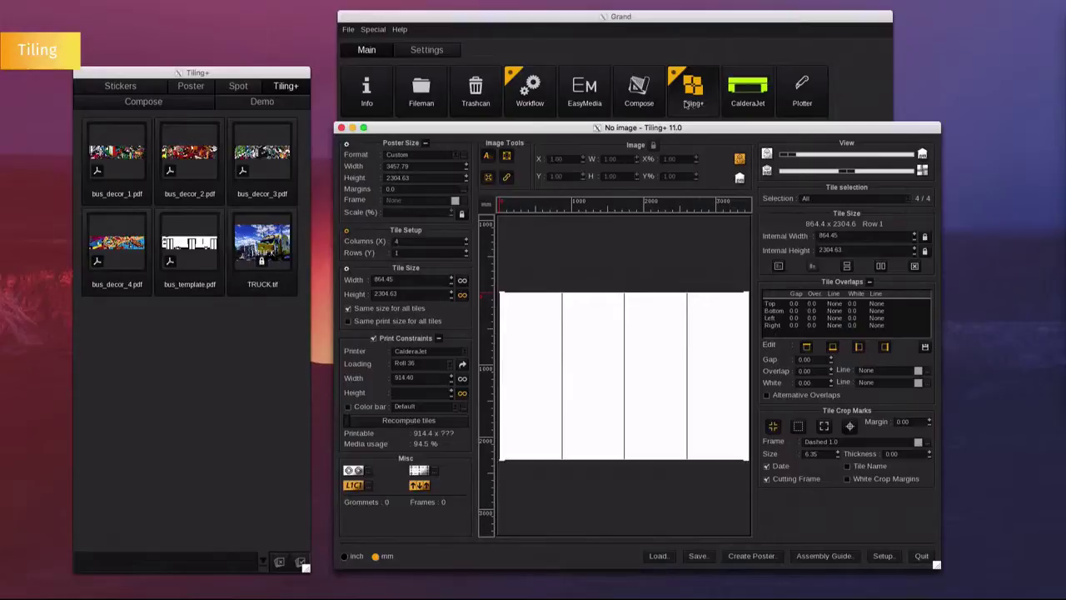
left_click_drag(260, 243, 571, 347)
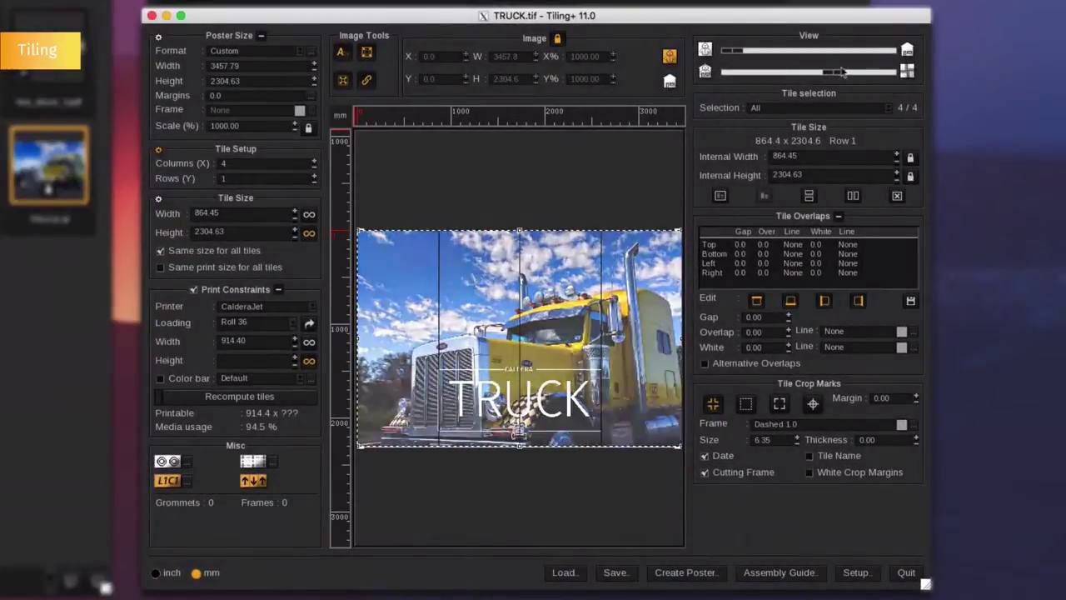
mouse_move(843, 72)
left_mouse_down()
mouse_move(858, 73)
mouse_move(841, 73)
left_mouse_up()
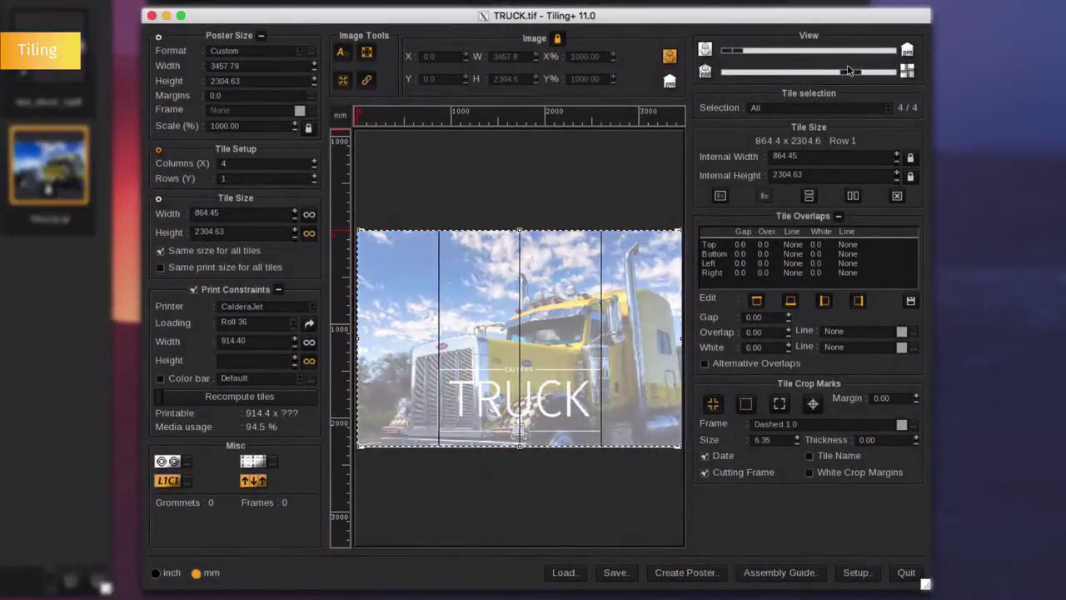
left_click(254, 397)
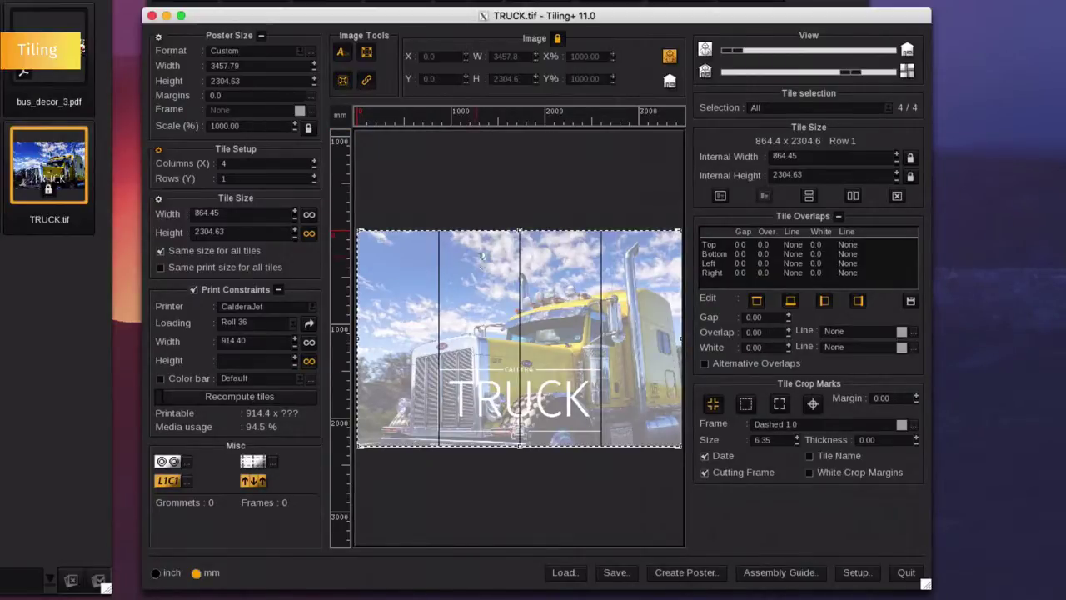
Step: Rearrange the TRUCK poster into custom tiles: two rows, five columns, with merged and split tiles
left_click_drag(481, 233, 481, 325)
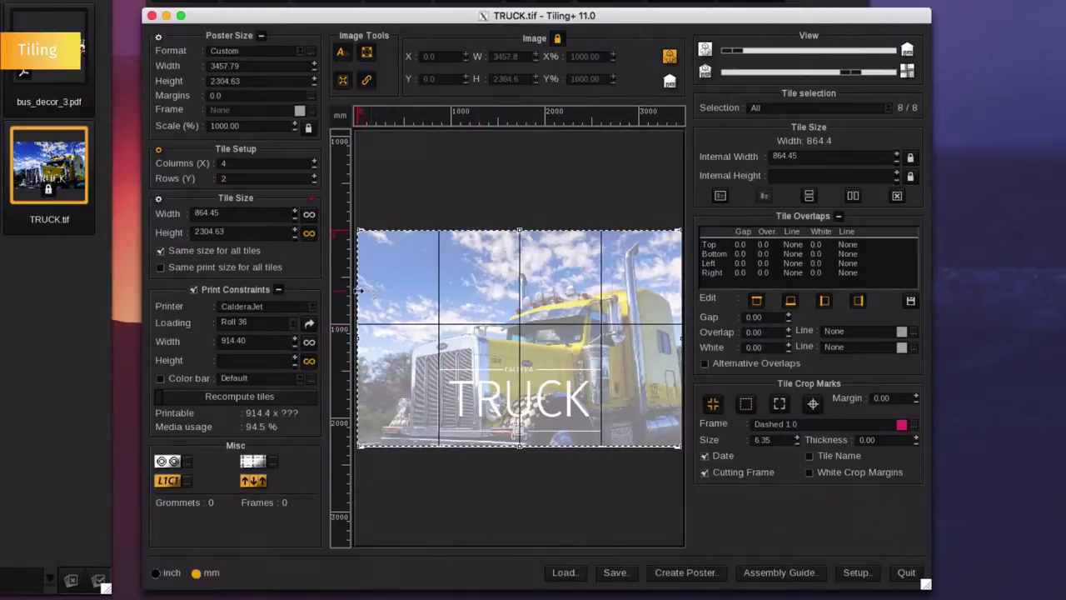
left_click_drag(359, 290, 483, 304)
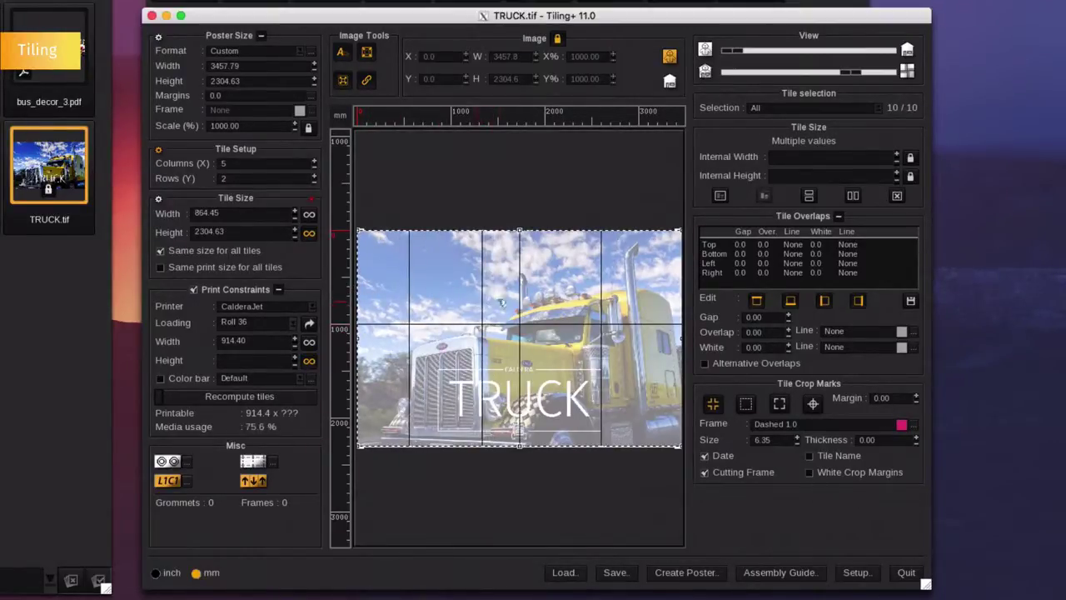
left_click(499, 351)
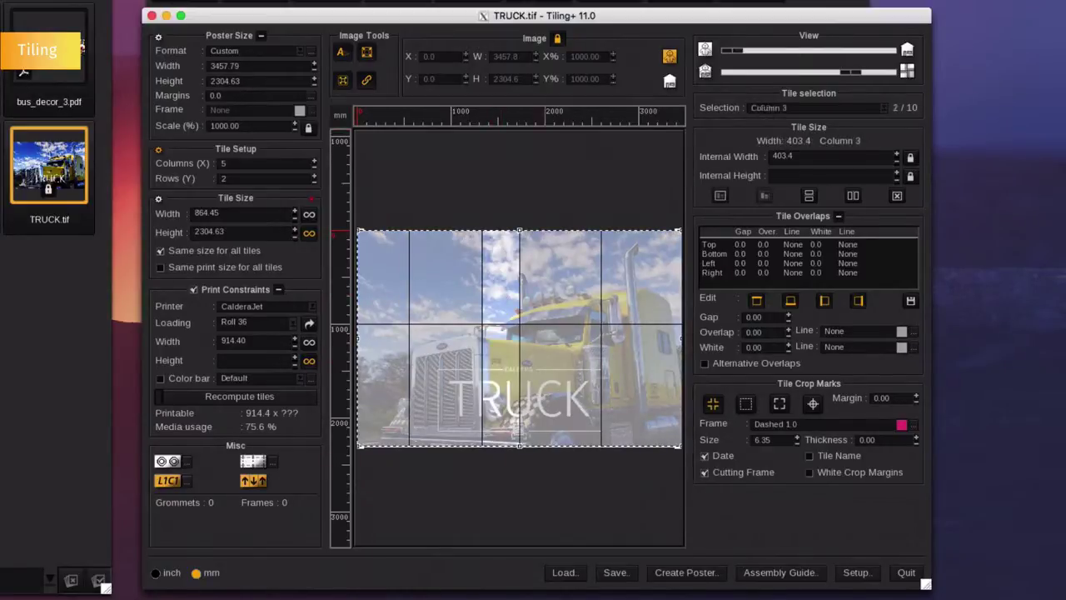
left_click(721, 197)
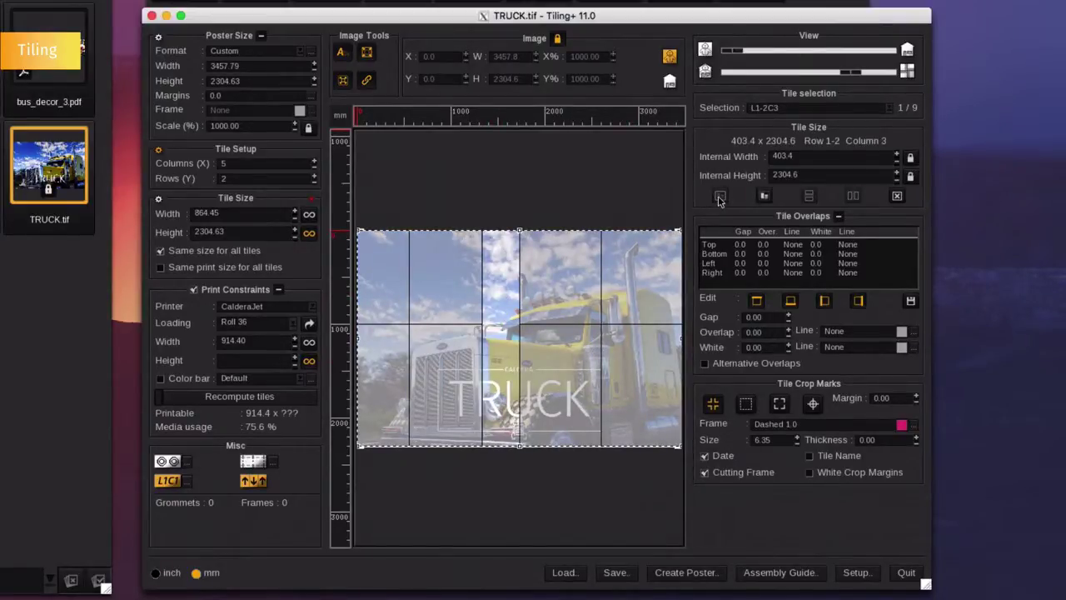
left_click(577, 275)
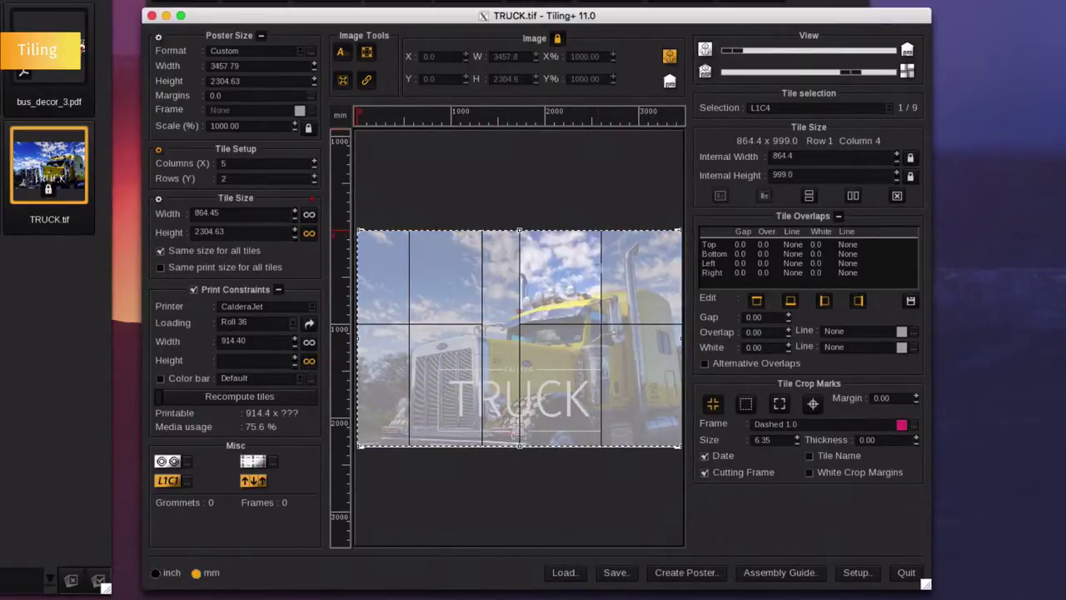
left_click(809, 196)
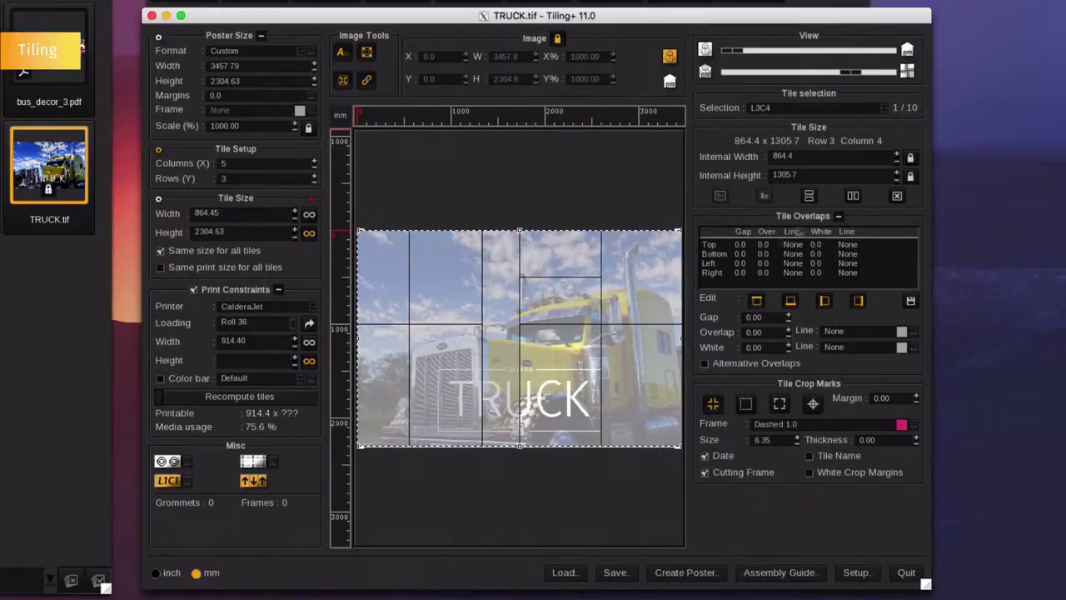
left_click(855, 196)
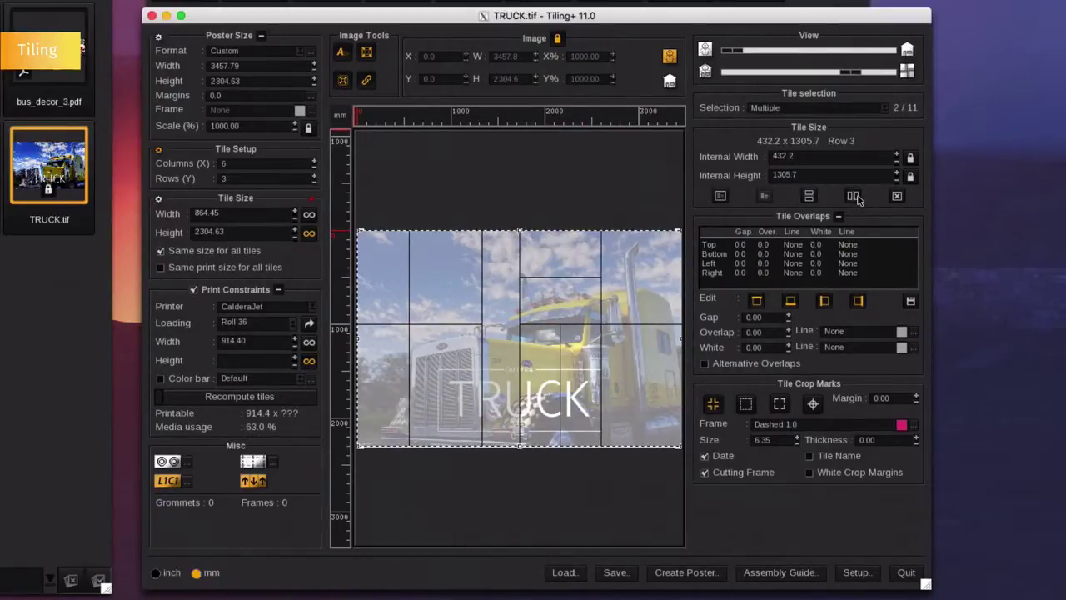
Step: Give the five selected tiles a 50 mm overlap on their right edges
left_click_drag(392, 484, 502, 209)
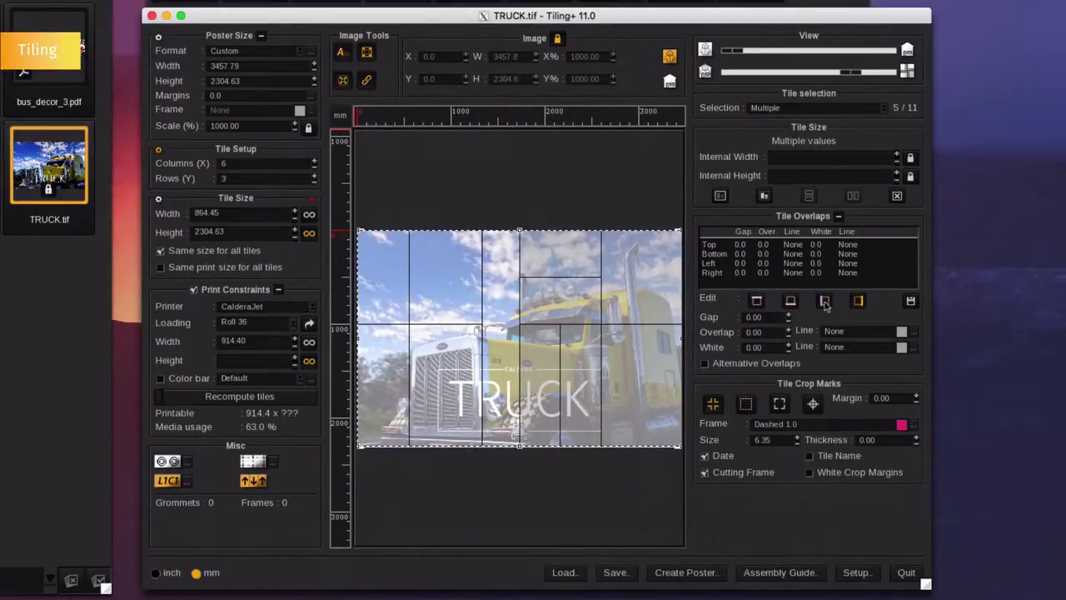
left_click(773, 333)
type("50")
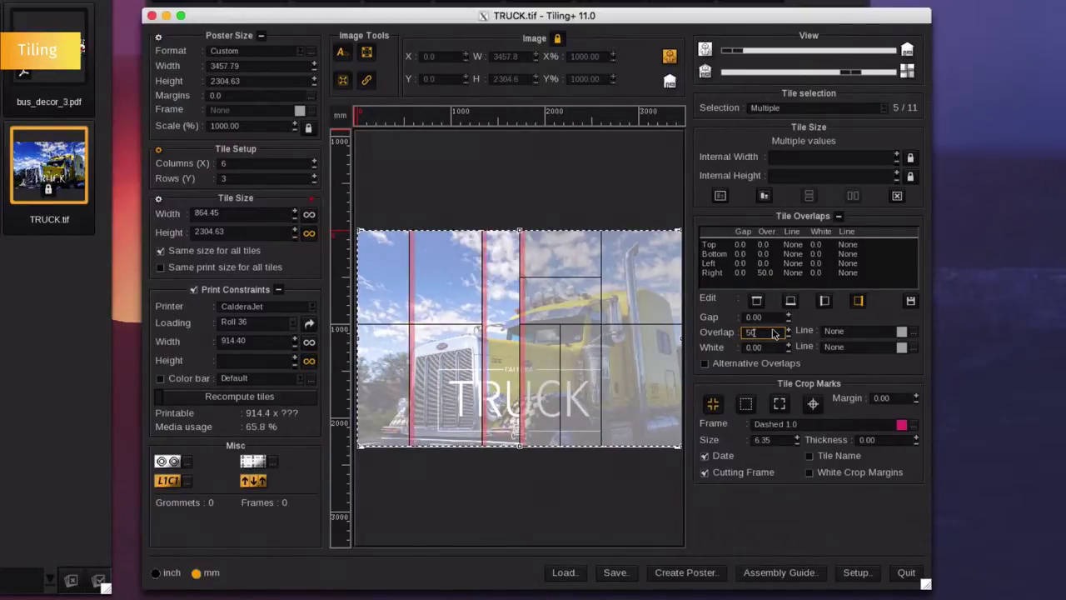
left_click(516, 206)
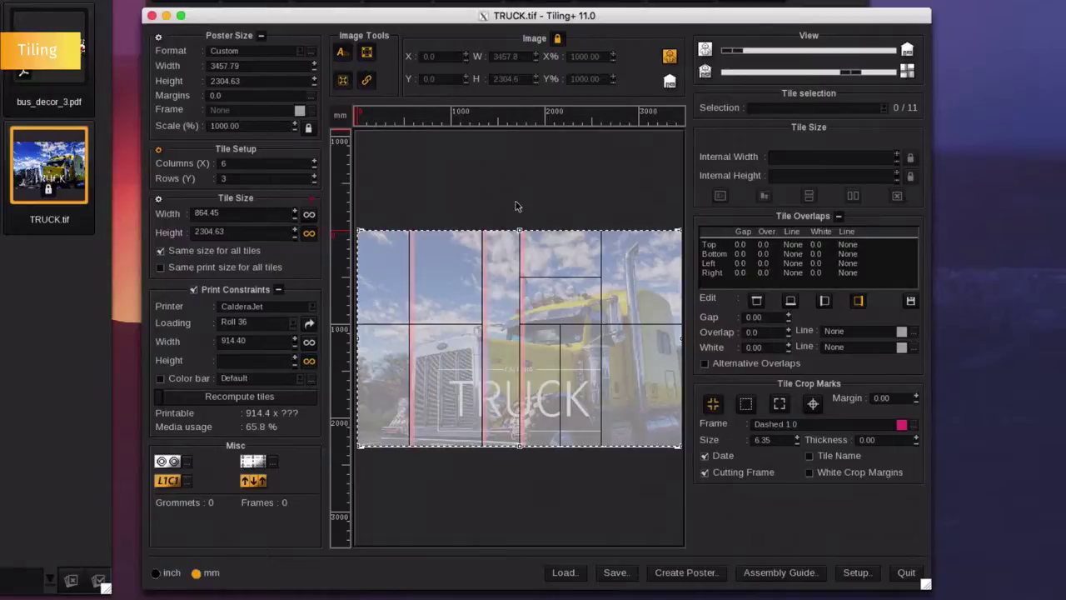
left_click(169, 462)
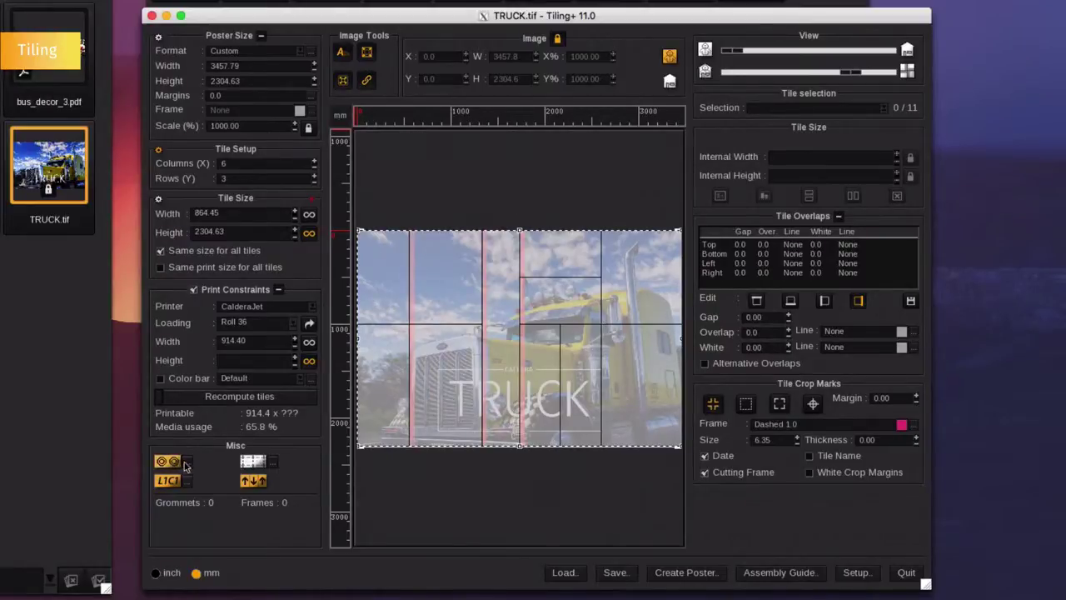
Step: Add circular grommets of size 30, offset 100, max 300 apart, red fill, around the poster edges
left_click(186, 463)
left_click_drag(194, 327, 419, 288)
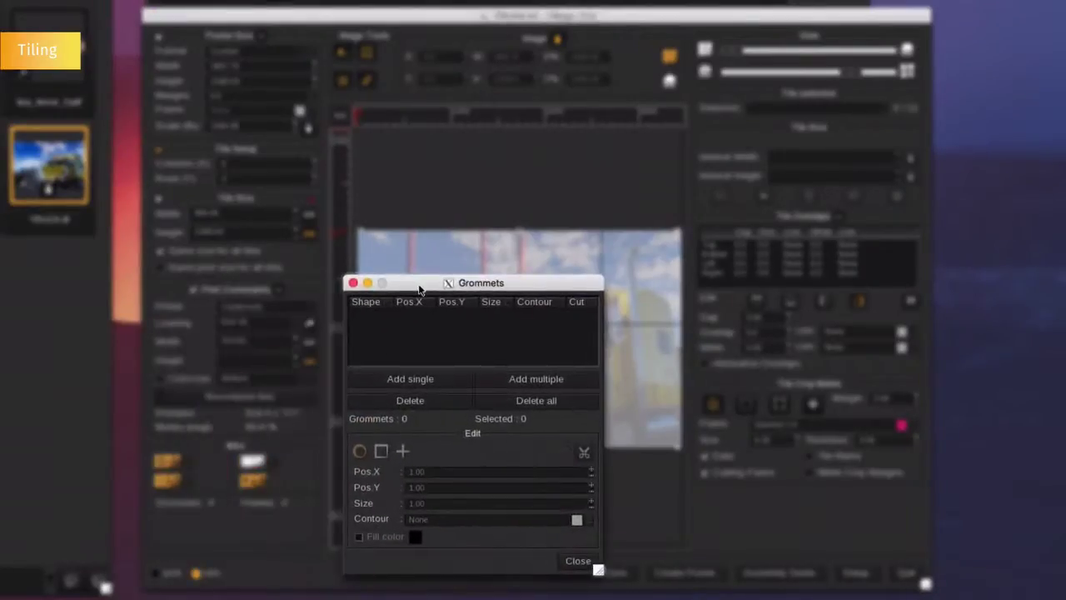
left_click(511, 379)
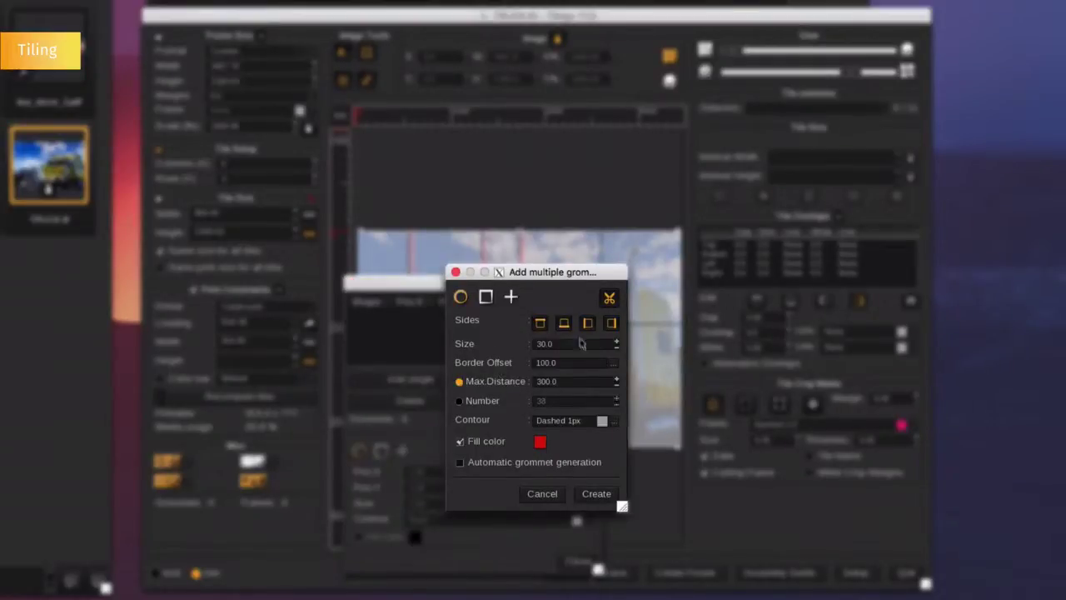
left_click(596, 494)
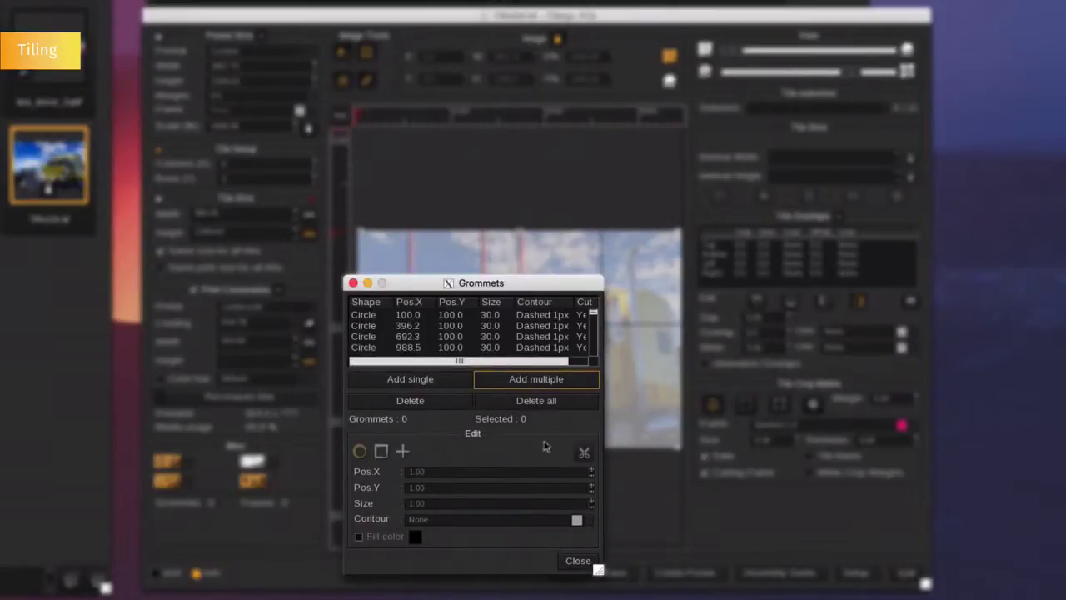
left_click(574, 560)
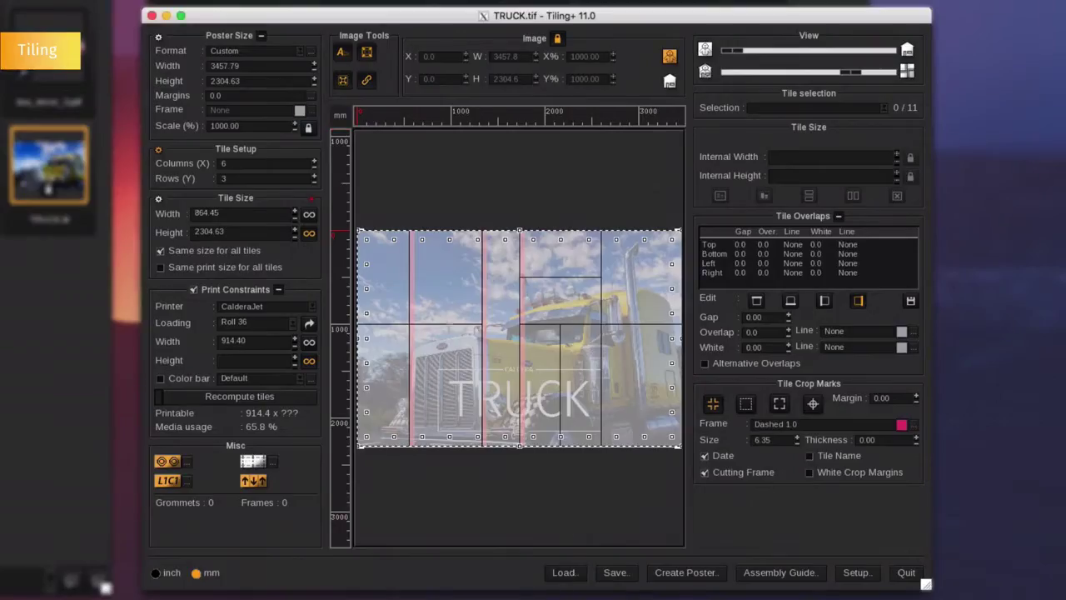
left_click(401, 229)
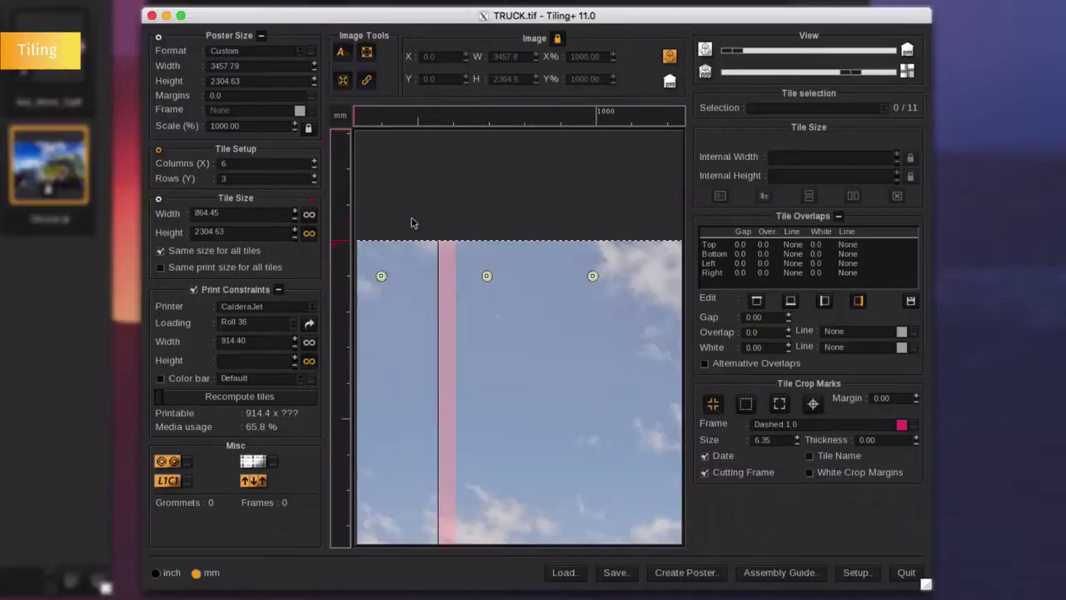
left_click(412, 222, "alt")
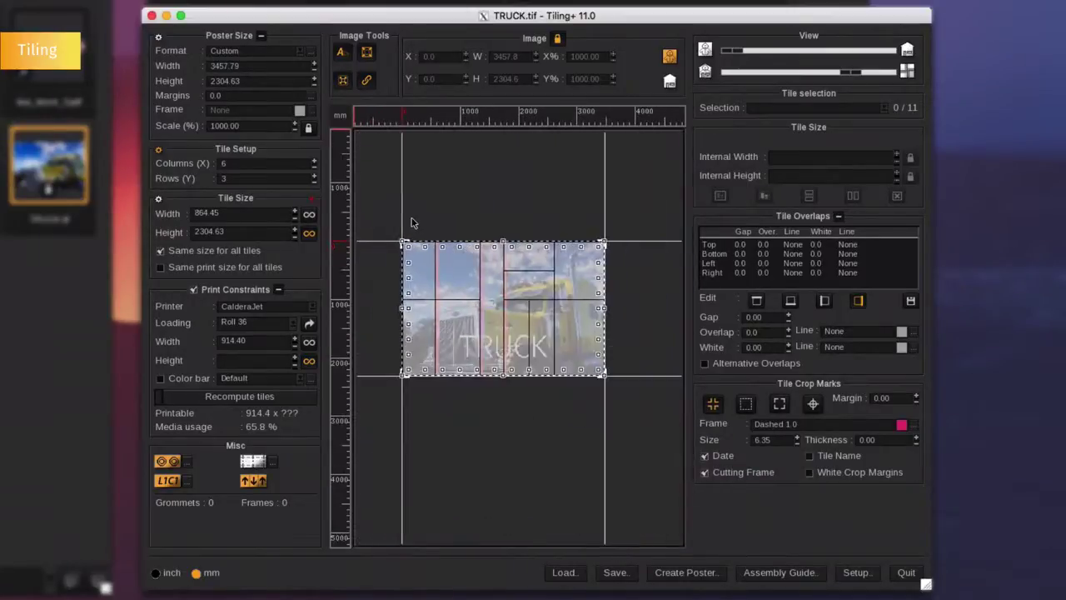
left_click(412, 222)
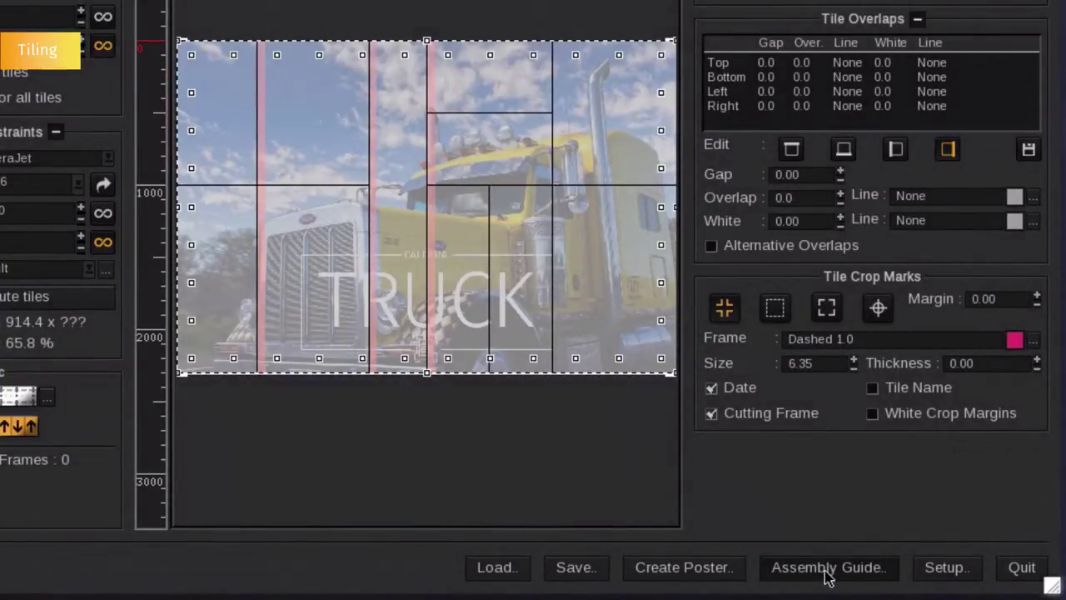
Step: Create all TRUCK tiles as a new poster and browse the resulting tile jobs in the image list
left_click(721, 573)
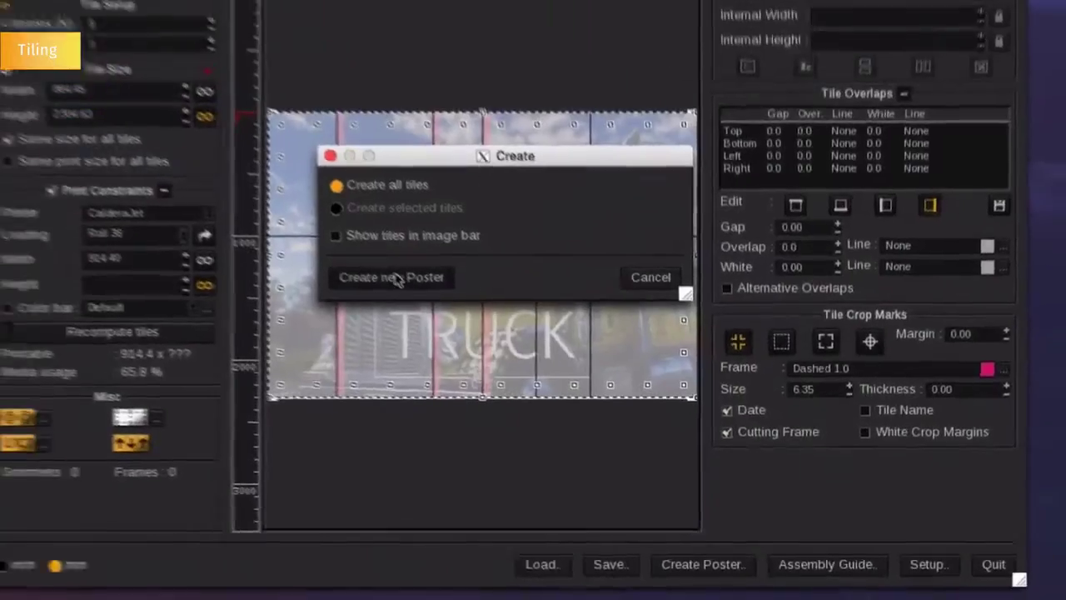
left_click(379, 232)
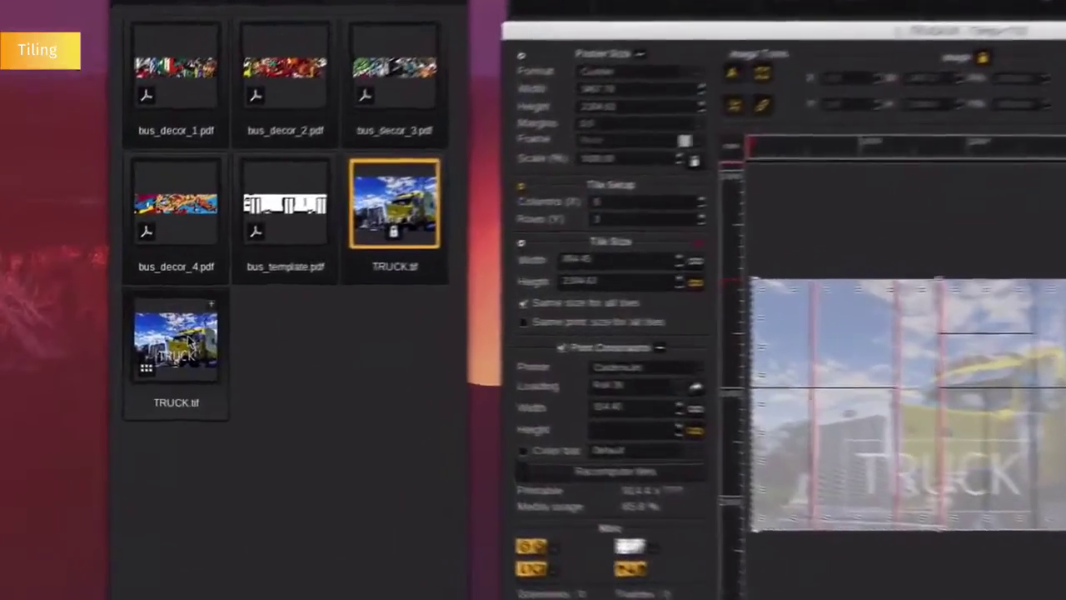
left_click(190, 341)
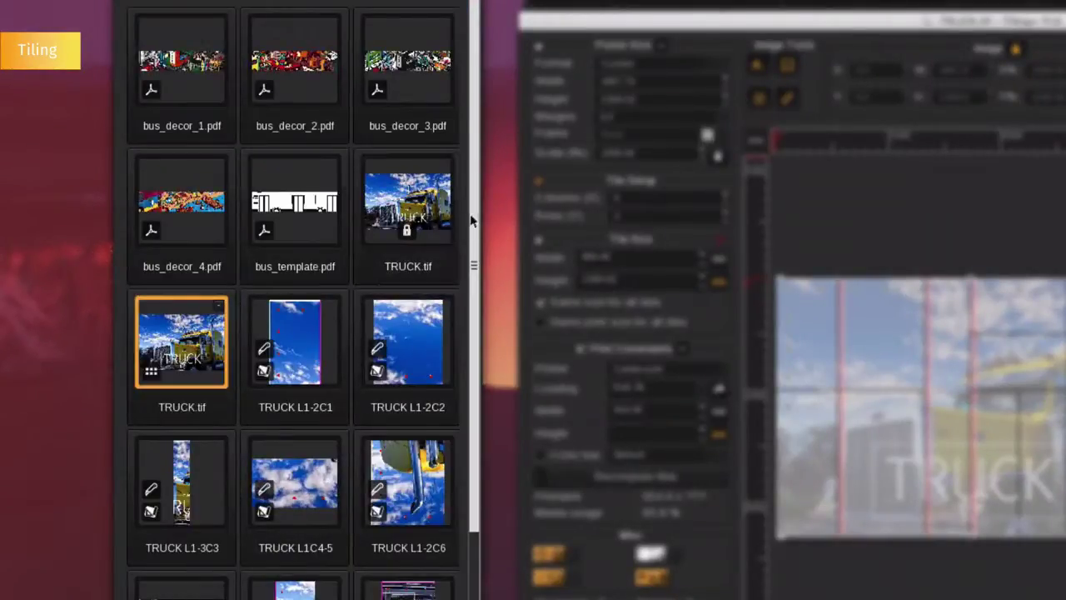
left_click_drag(471, 220, 469, 350)
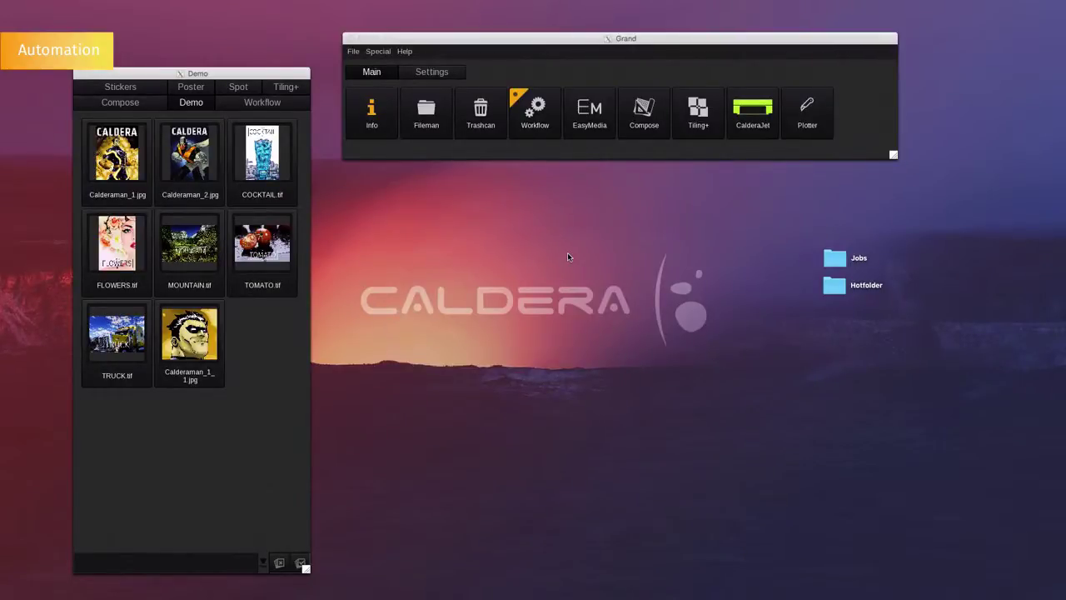
Step: Check the my_workflow setup, then drag bus_decor_1–4.pdf from the Jobs folder into the Hotfolder
left_click(542, 129)
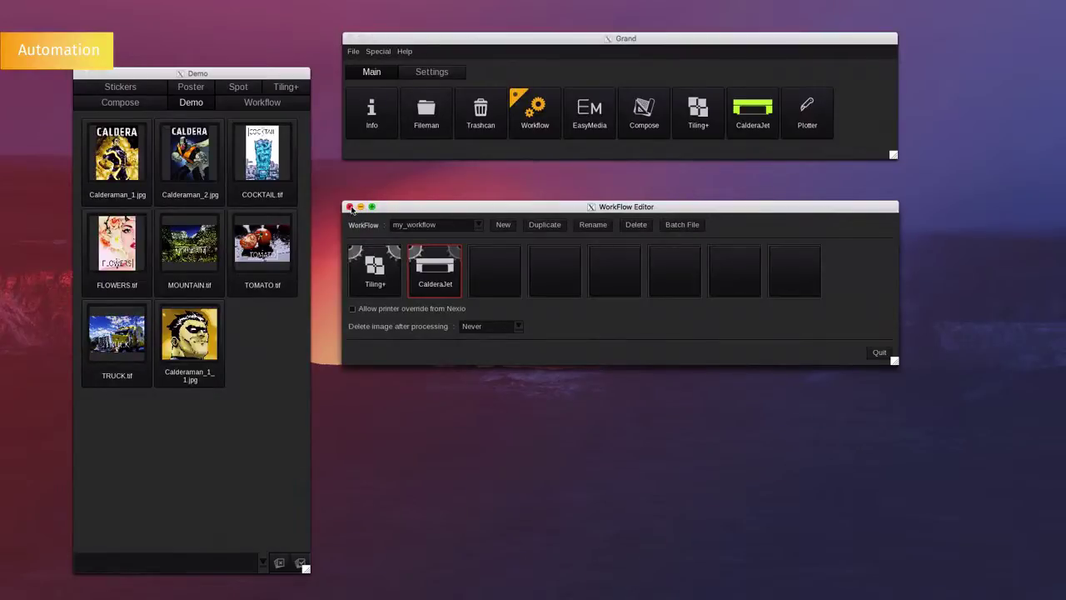
left_click(350, 207)
left_click_drag(766, 250, 843, 287)
double_click(843, 287)
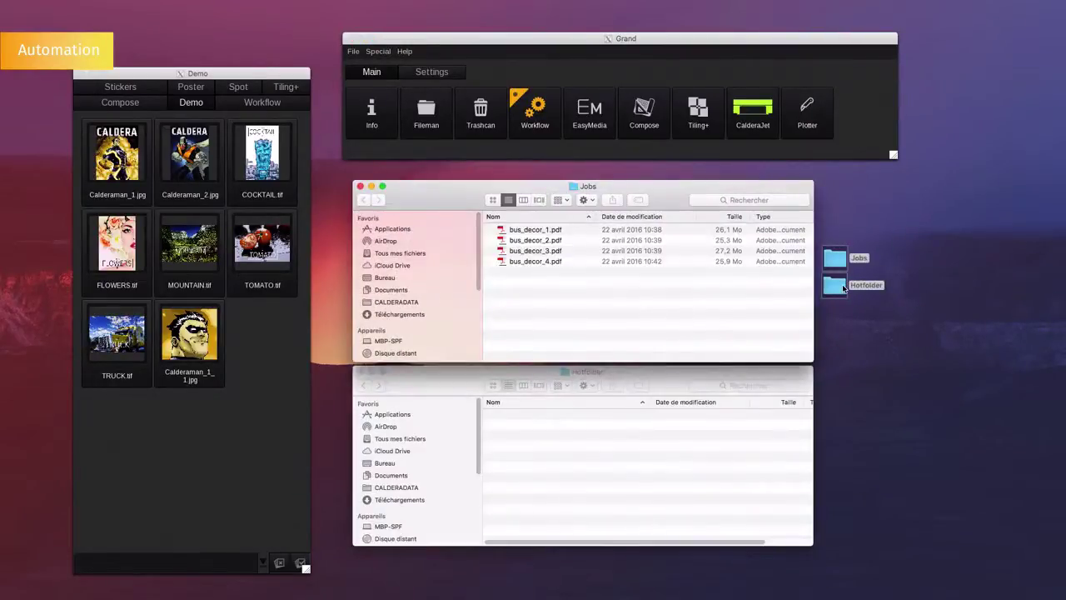
left_click(558, 232)
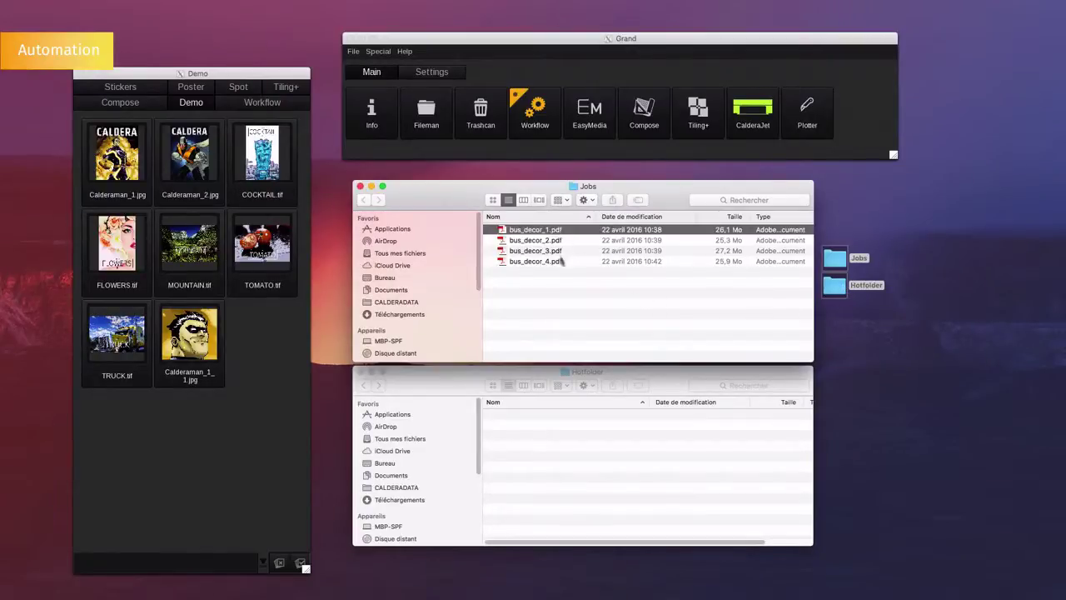
left_click(558, 262, "shift")
left_click_drag(558, 264, 620, 483)
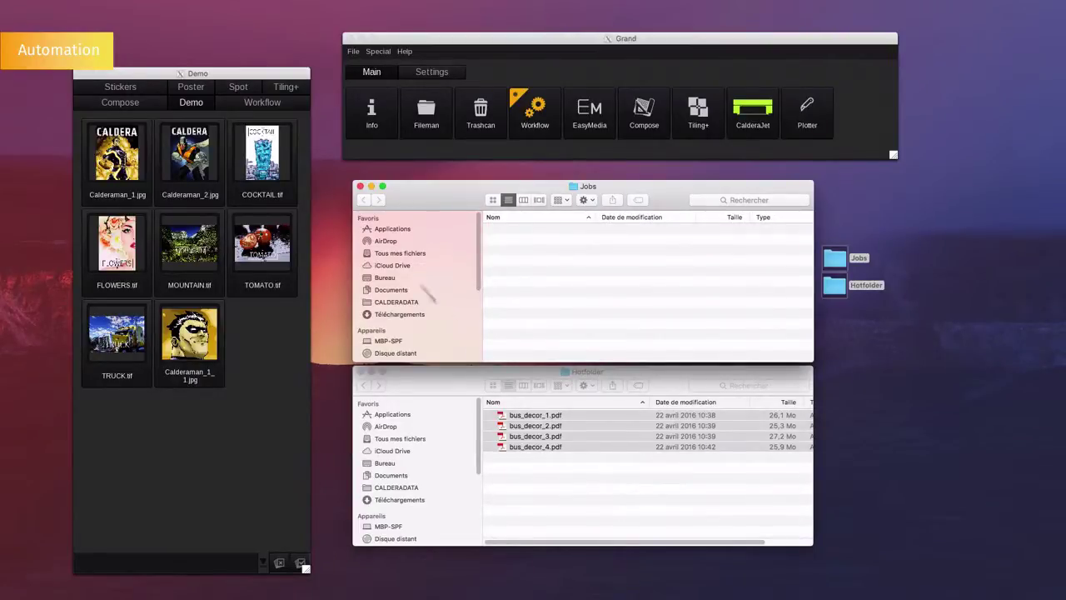
left_click(262, 102)
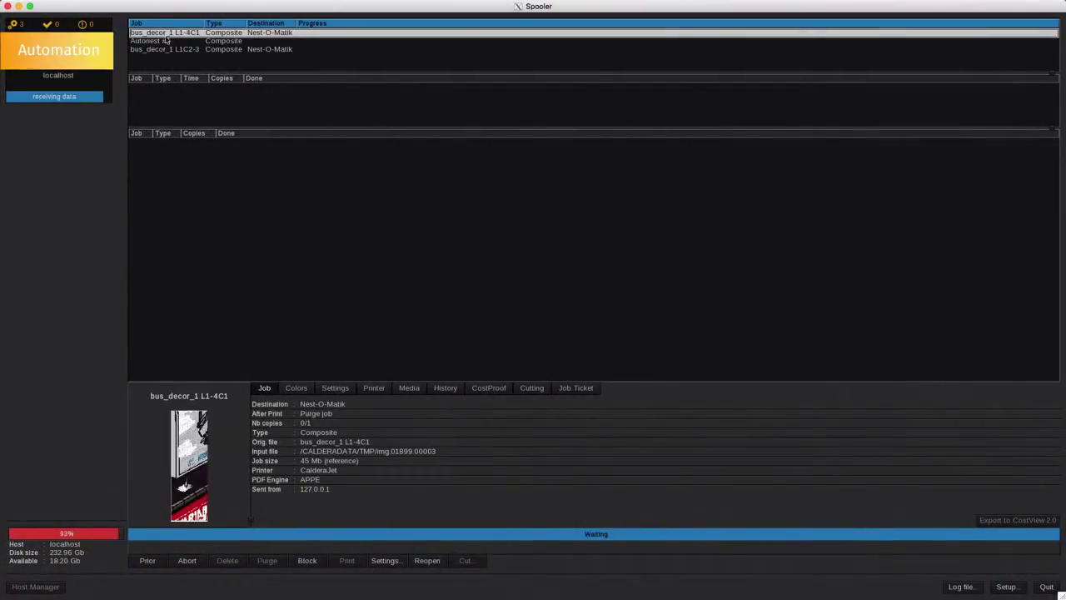
Step: Inspect the Autonest #5 composite job details in the Spooler
left_click(156, 42)
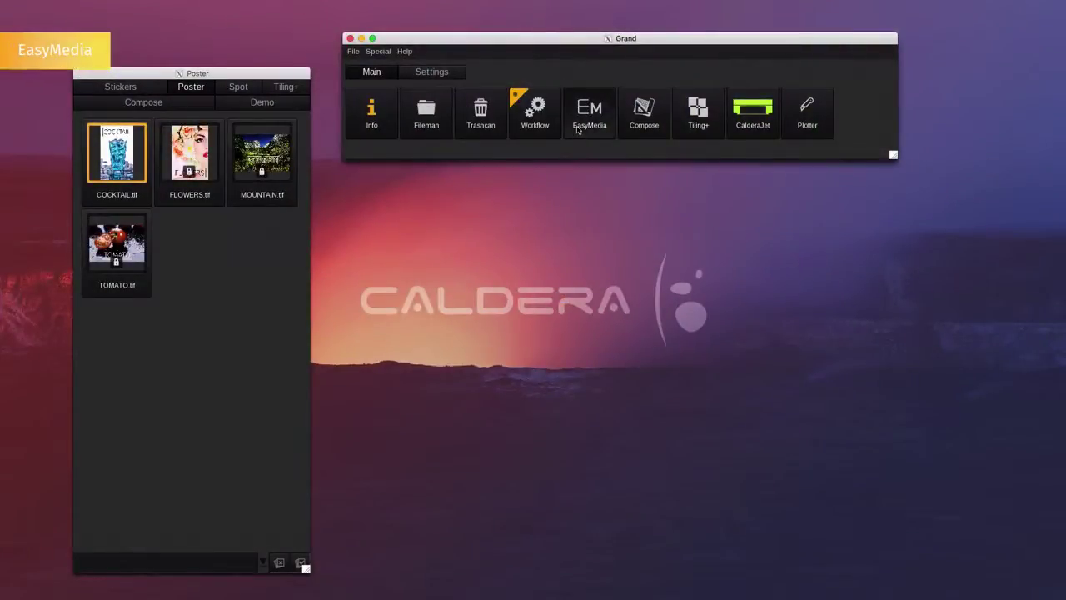
Step: Open the CalderaJet Vinyl CMYKcm 720x720 8-pass media project in EasyMedia
left_click(577, 127)
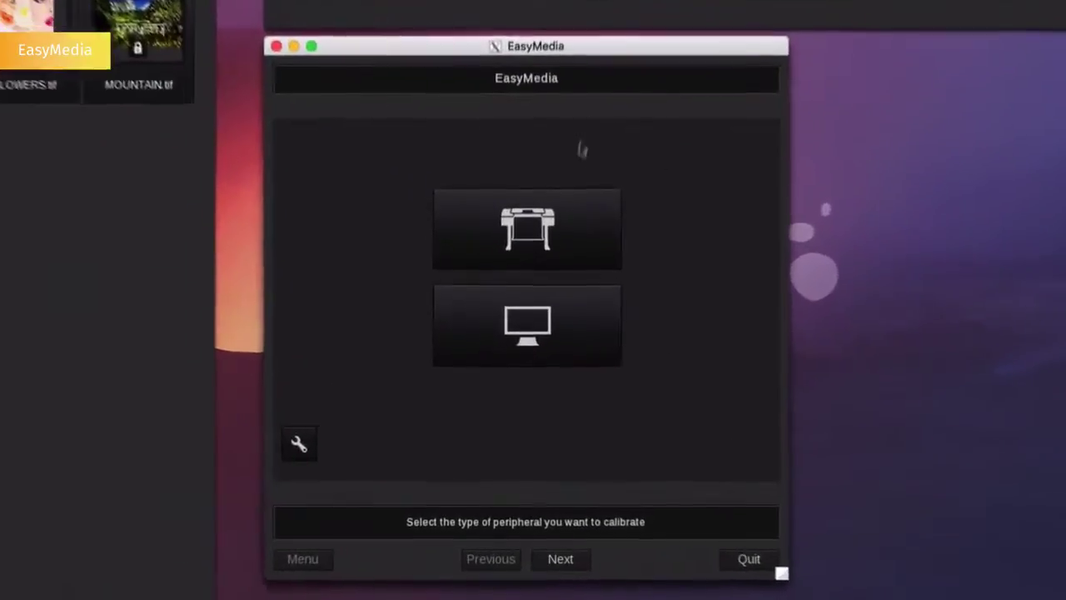
left_click(547, 238)
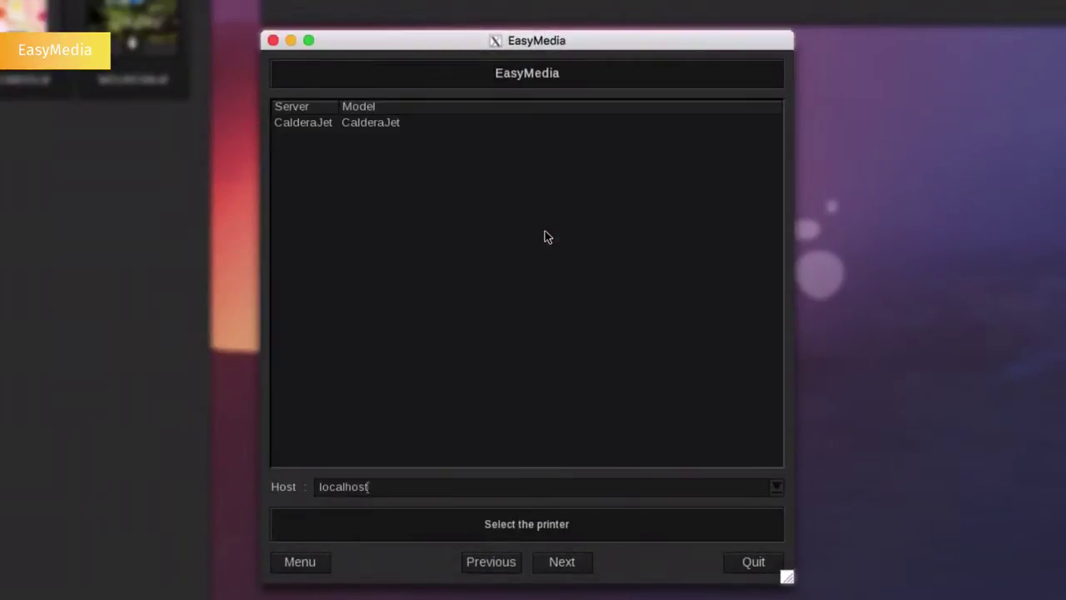
left_click(372, 126)
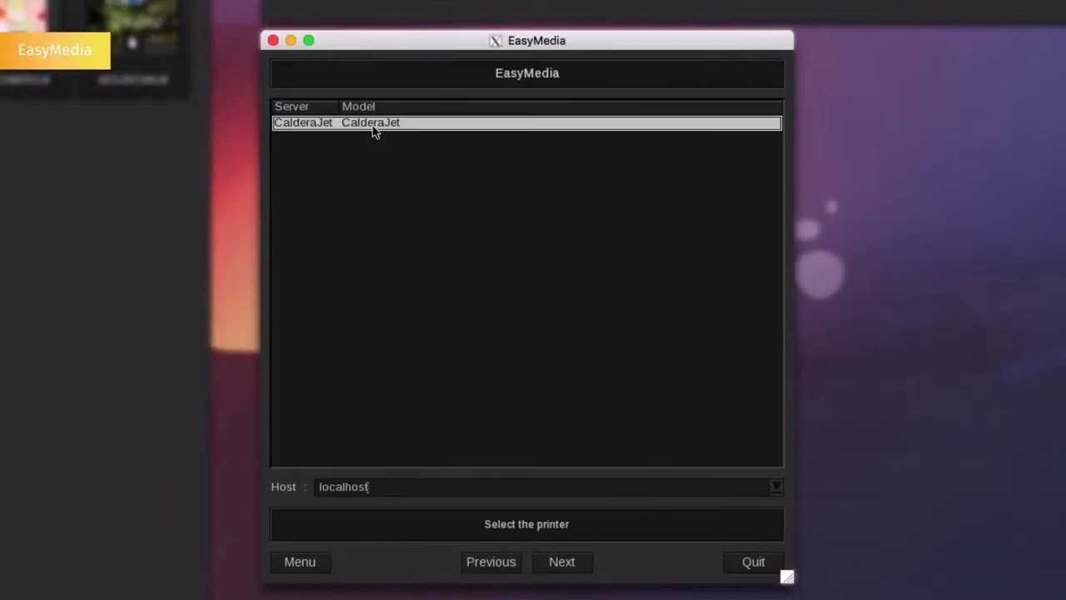
left_click(577, 568)
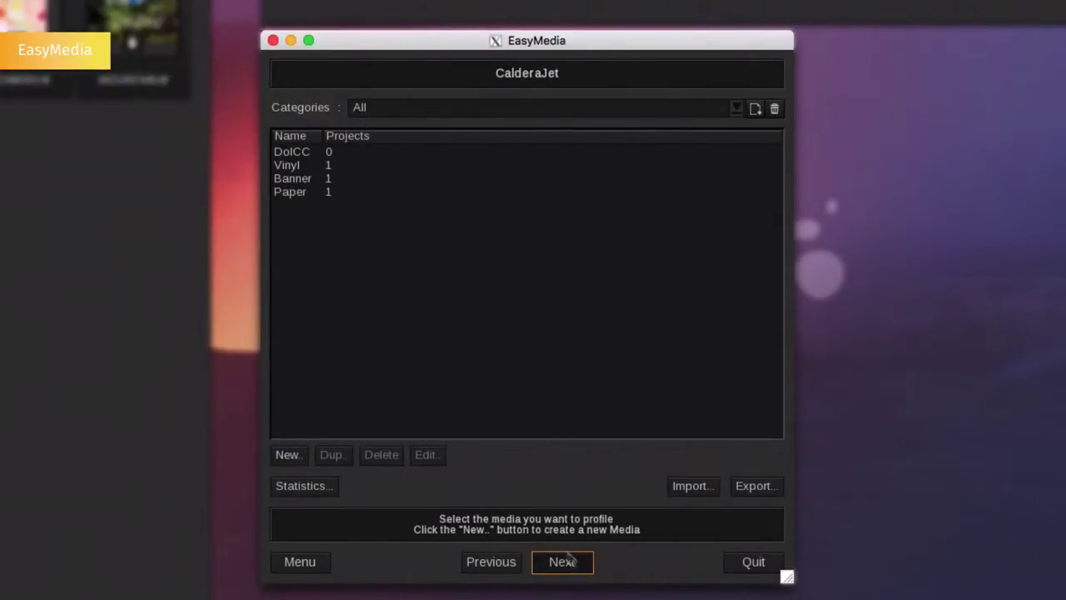
left_click(291, 169)
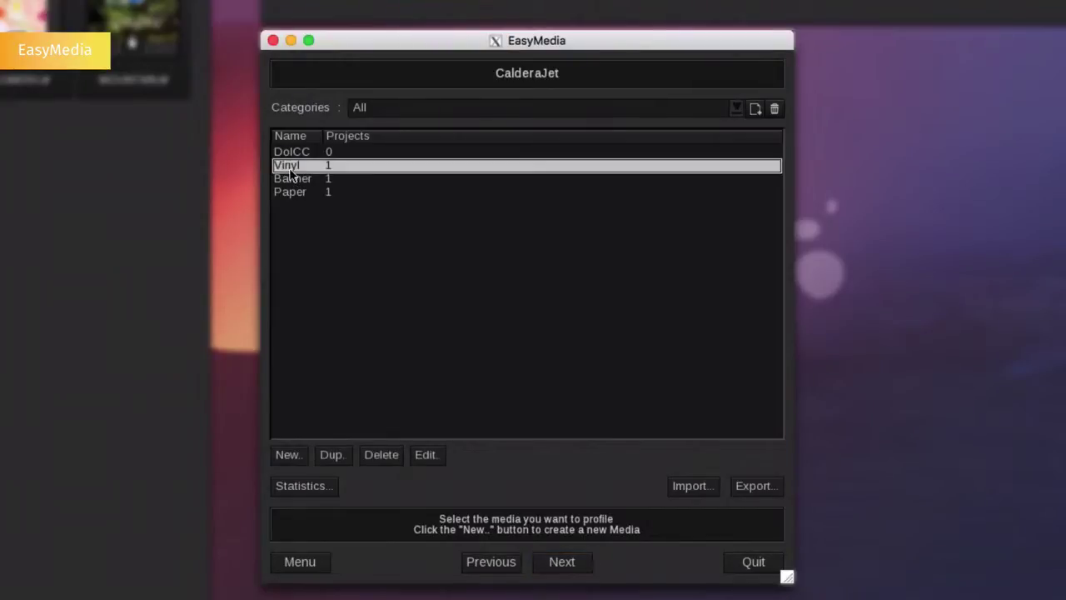
left_click(551, 565)
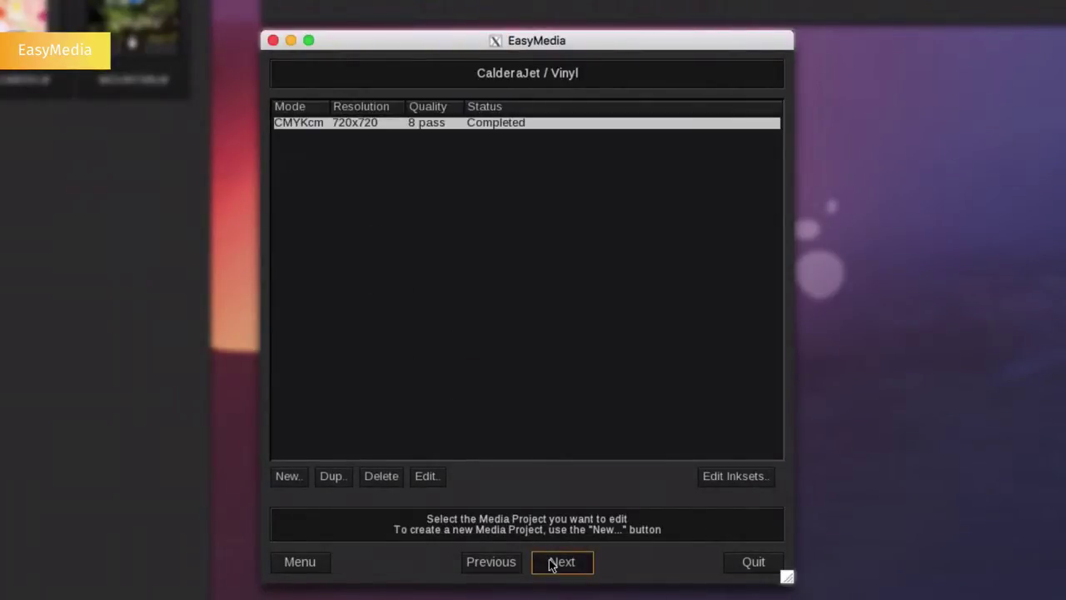
left_click(551, 564)
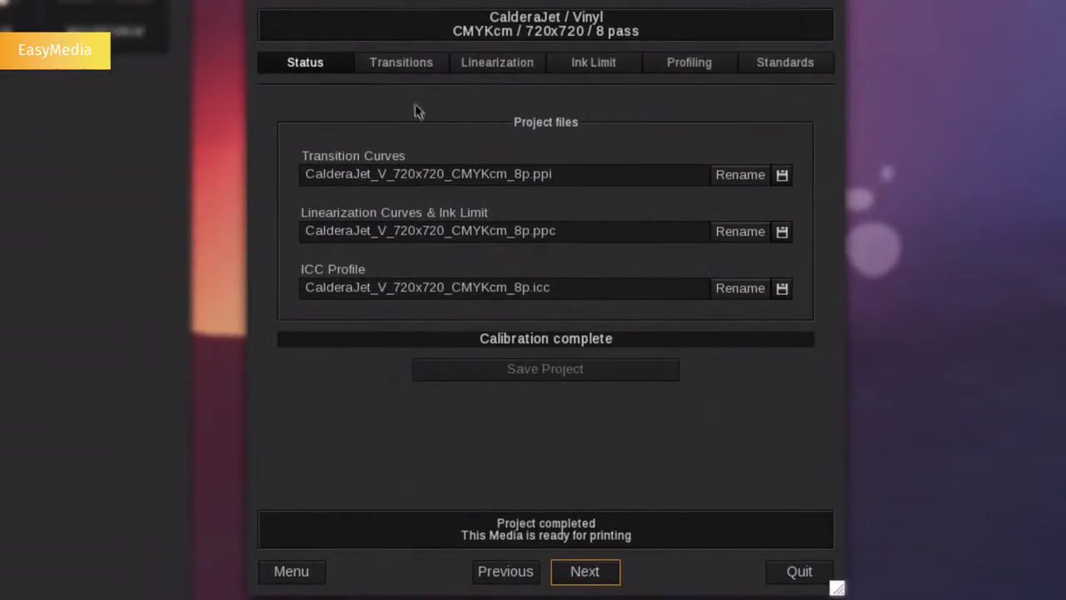
Step: Adjust the magenta and cyan dark/light transition curve endpoints and validate the curves
left_click(403, 66)
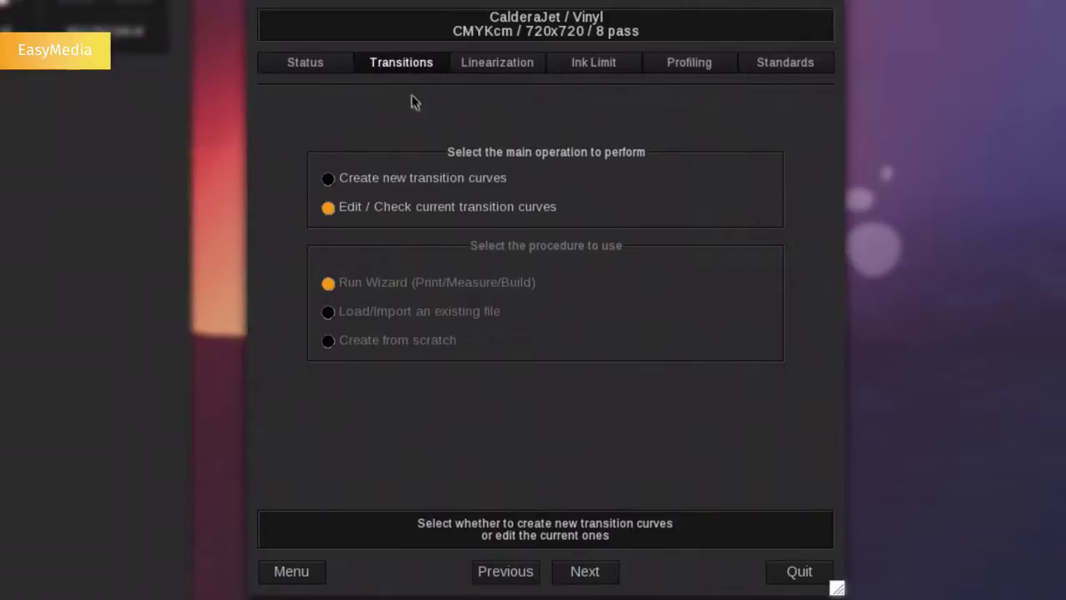
left_click(587, 574)
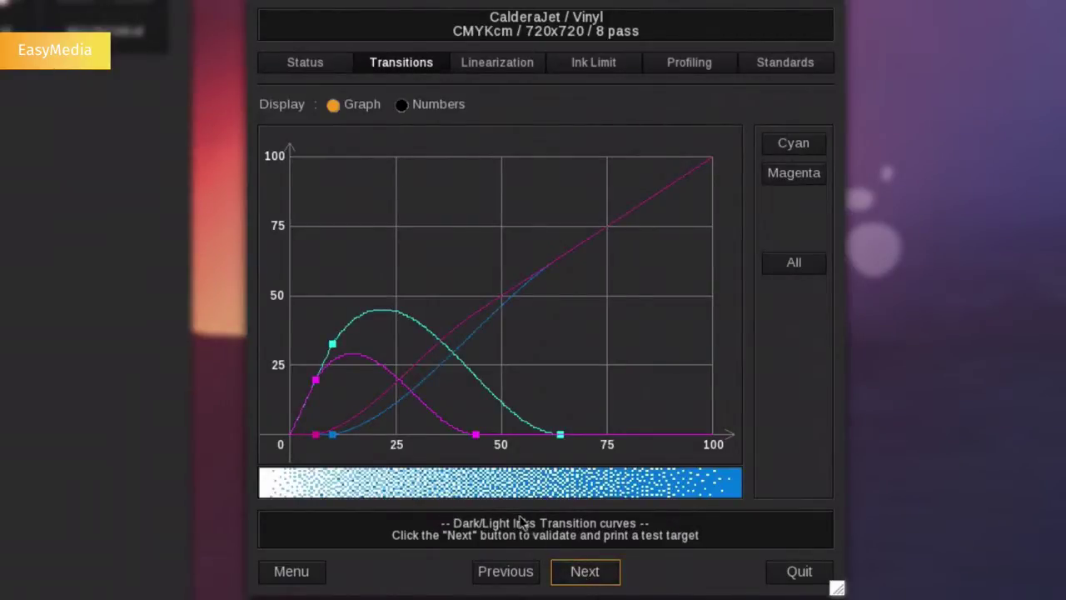
left_click_drag(484, 437, 518, 436)
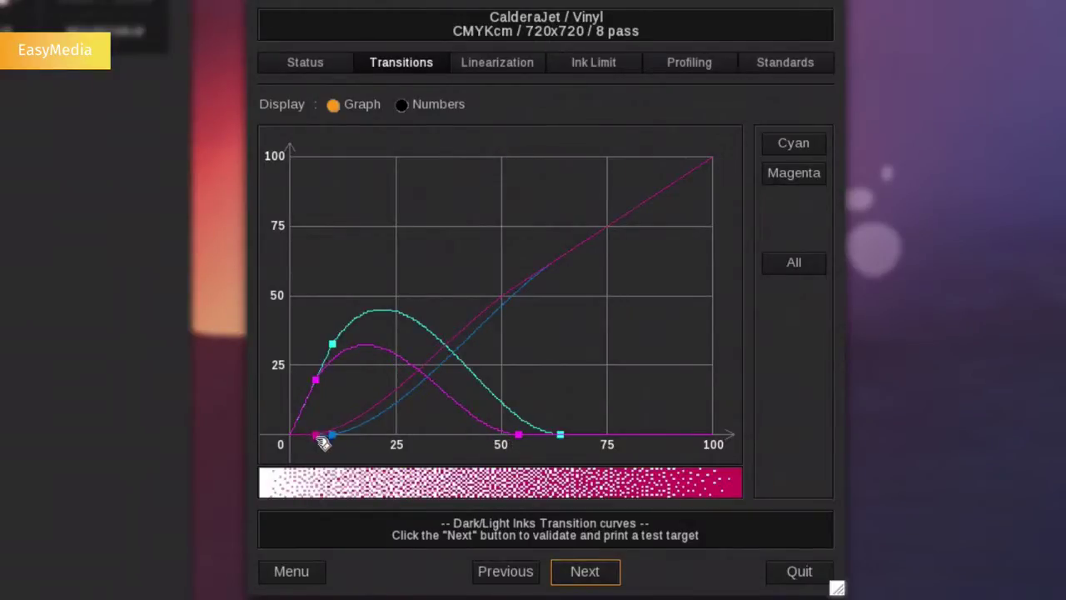
left_click_drag(325, 438, 339, 450)
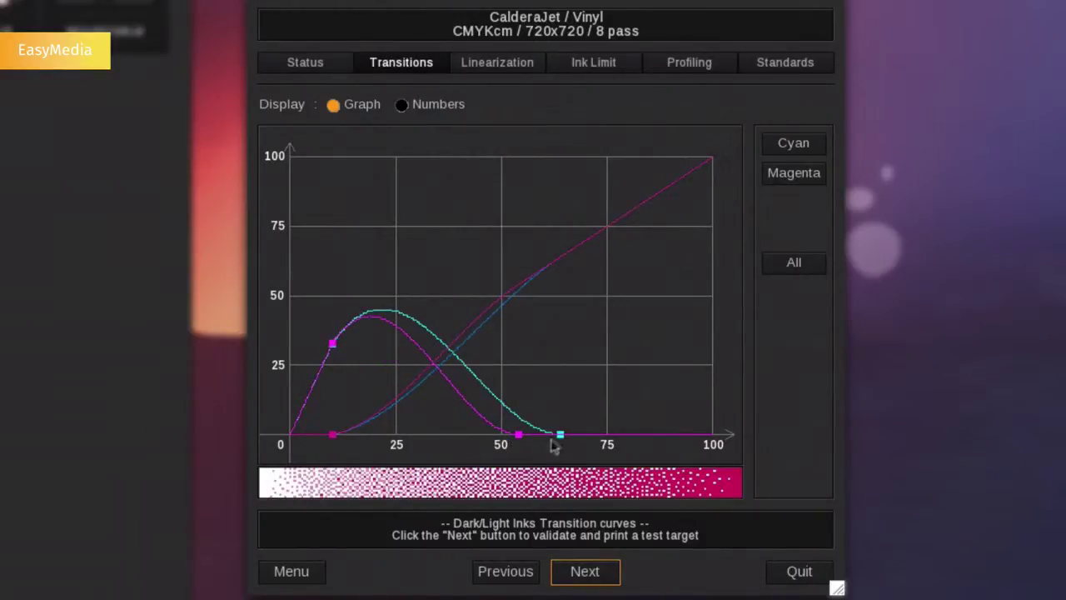
left_click_drag(572, 442, 550, 444)
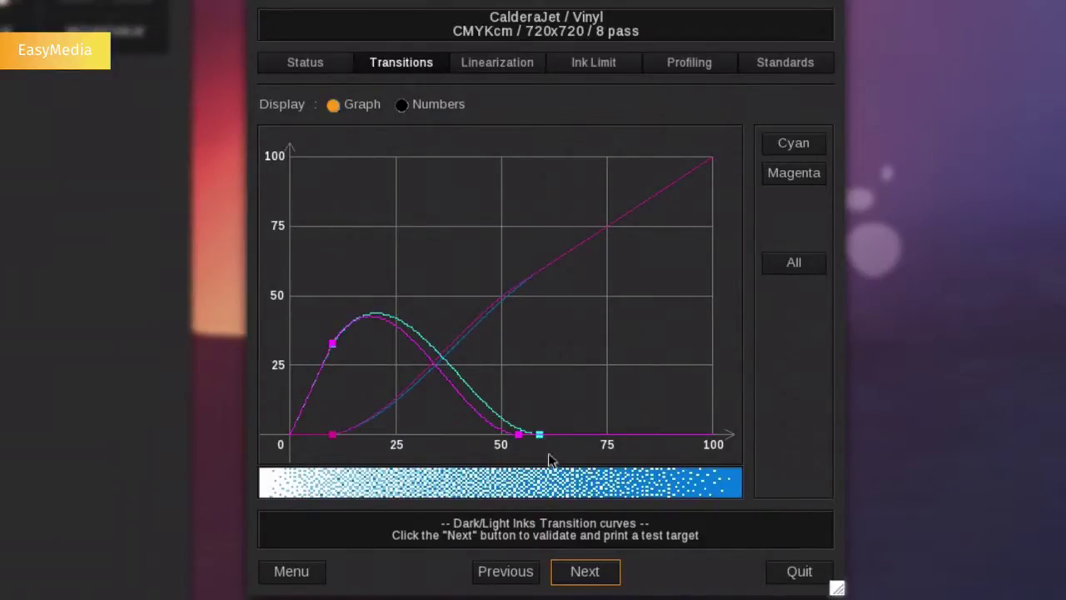
left_click(586, 572)
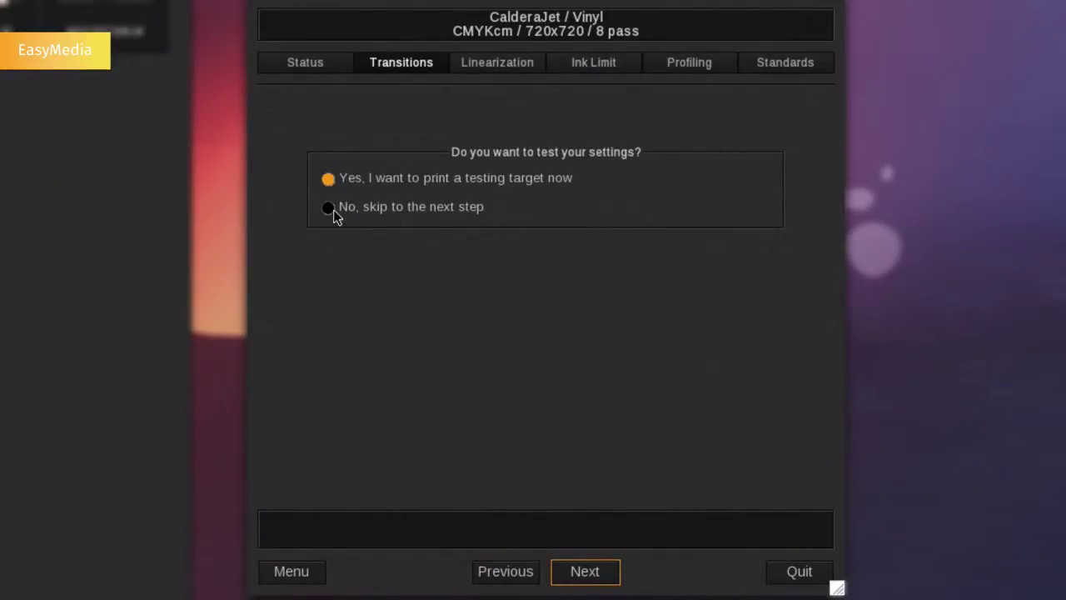
left_click(495, 64)
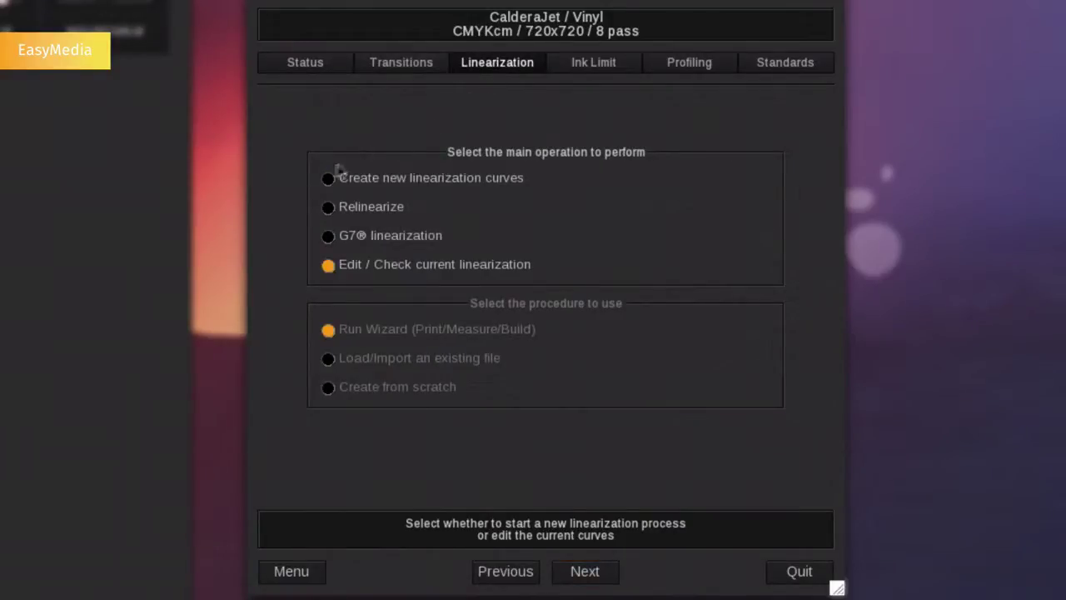
Step: Choose to create new linearization curves and view each ink channel's curve
left_click(327, 179)
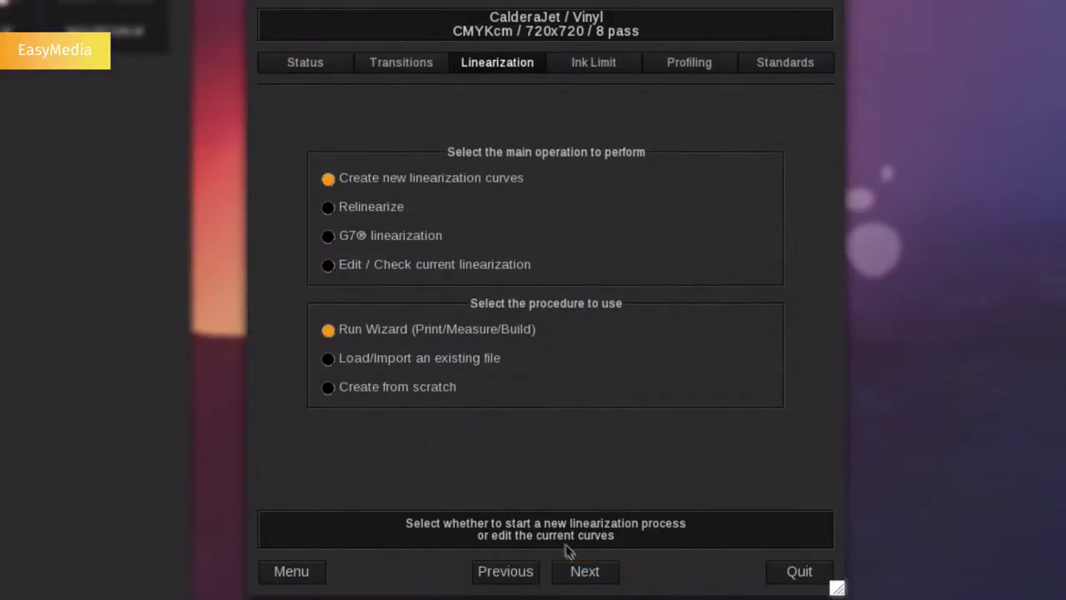
left_click(583, 571)
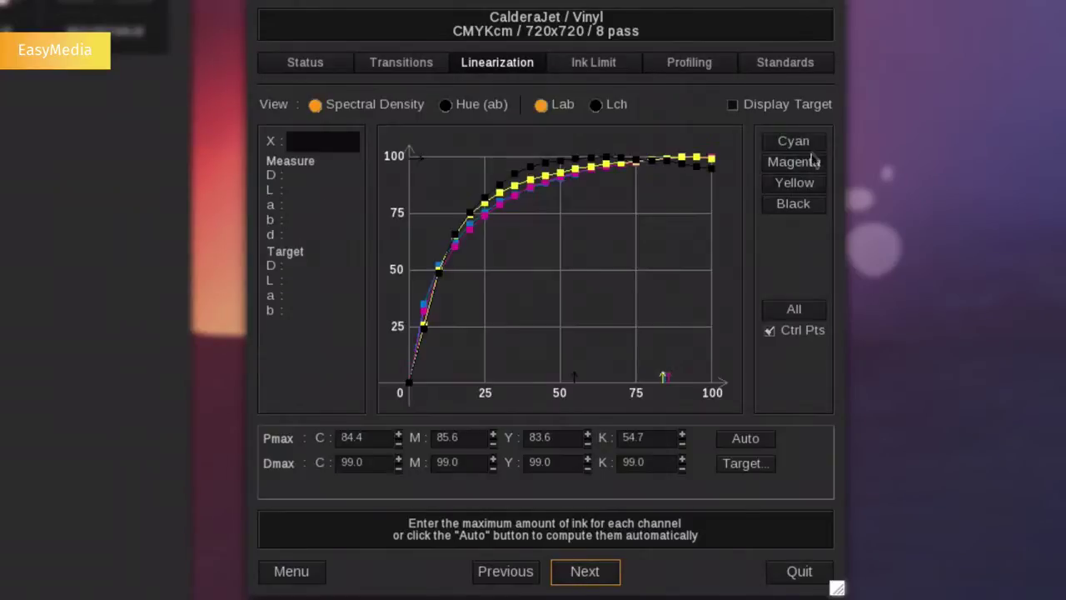
left_click(810, 142)
left_click(807, 162)
left_click(802, 183)
left_click(801, 204)
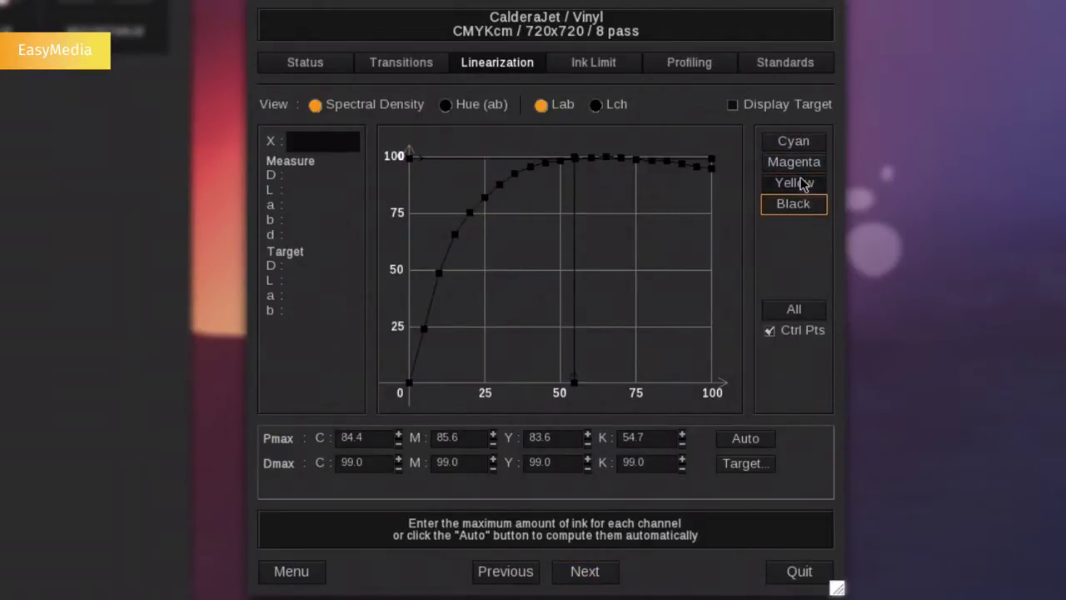
Step: Lower black maximum ink to 49.2 and magenta to 74.5, then validate the curves
left_click_drag(574, 285, 559, 302)
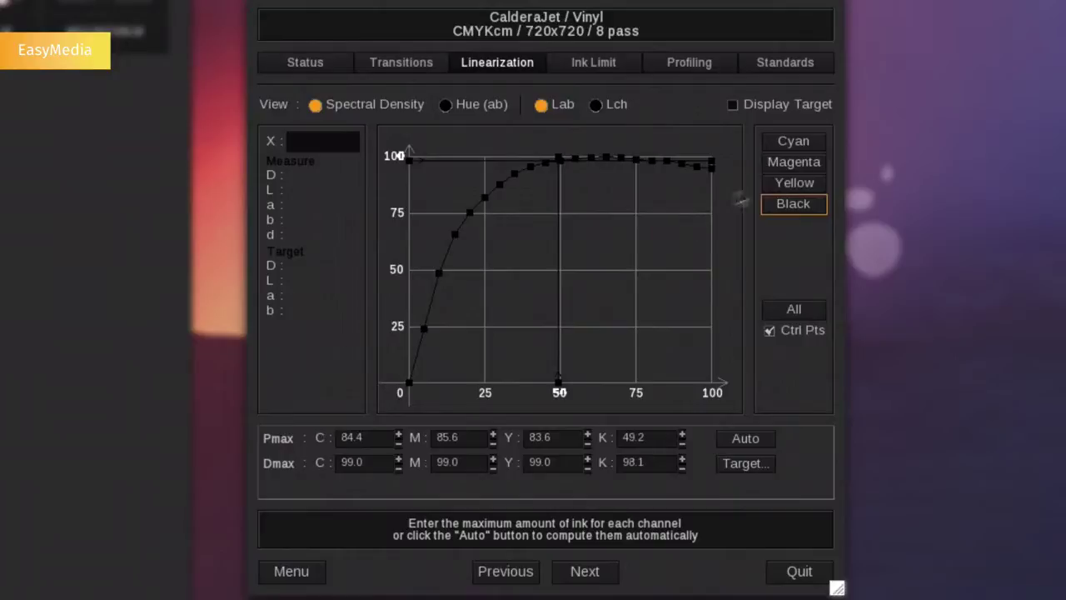
left_click(793, 162)
left_click_drag(671, 208, 635, 233)
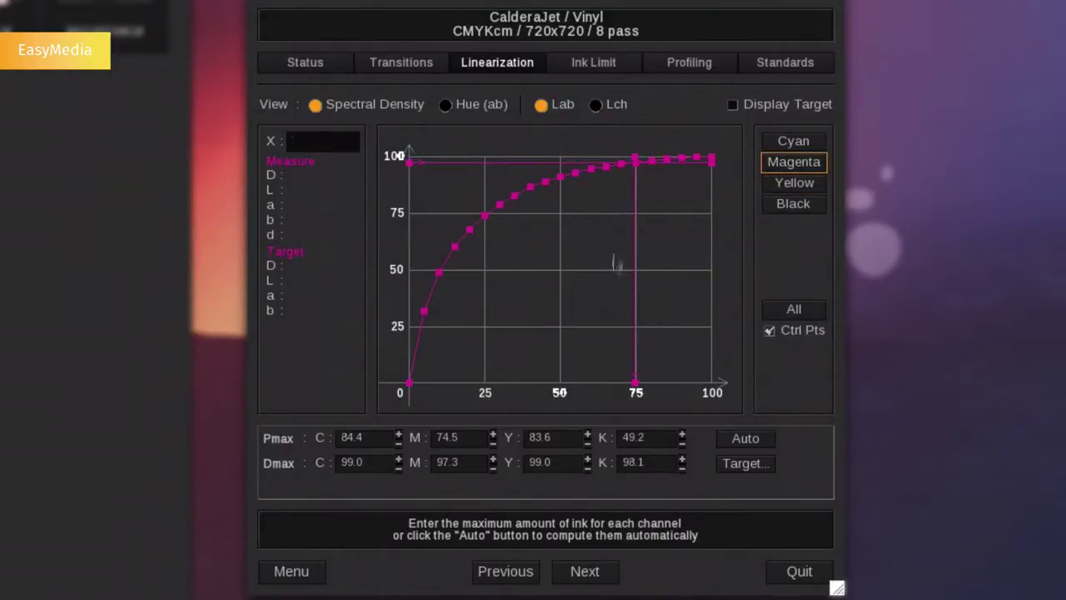
left_click(585, 572)
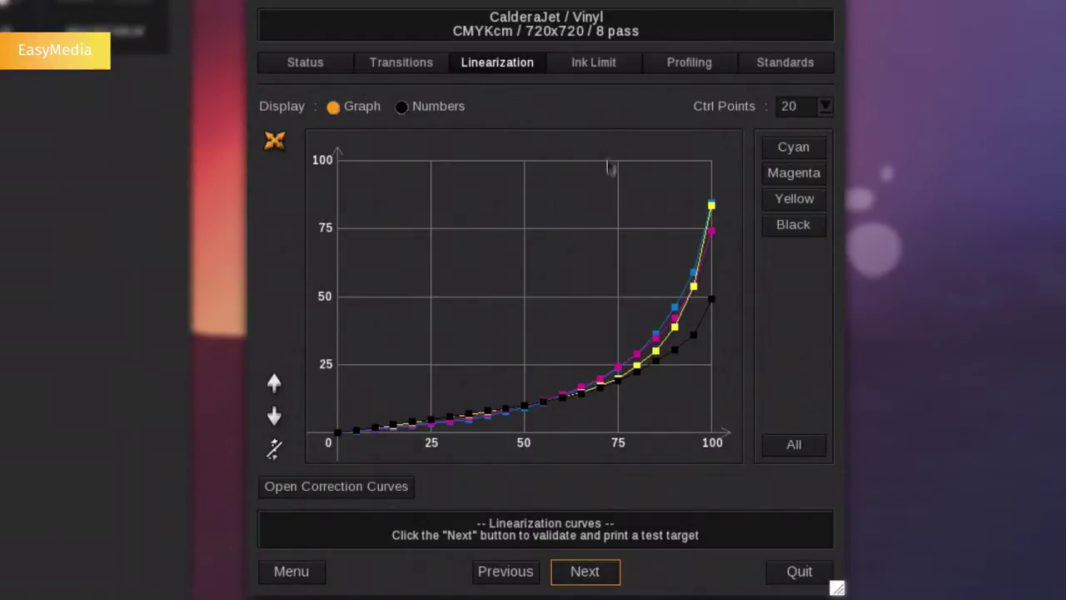
left_click(593, 62)
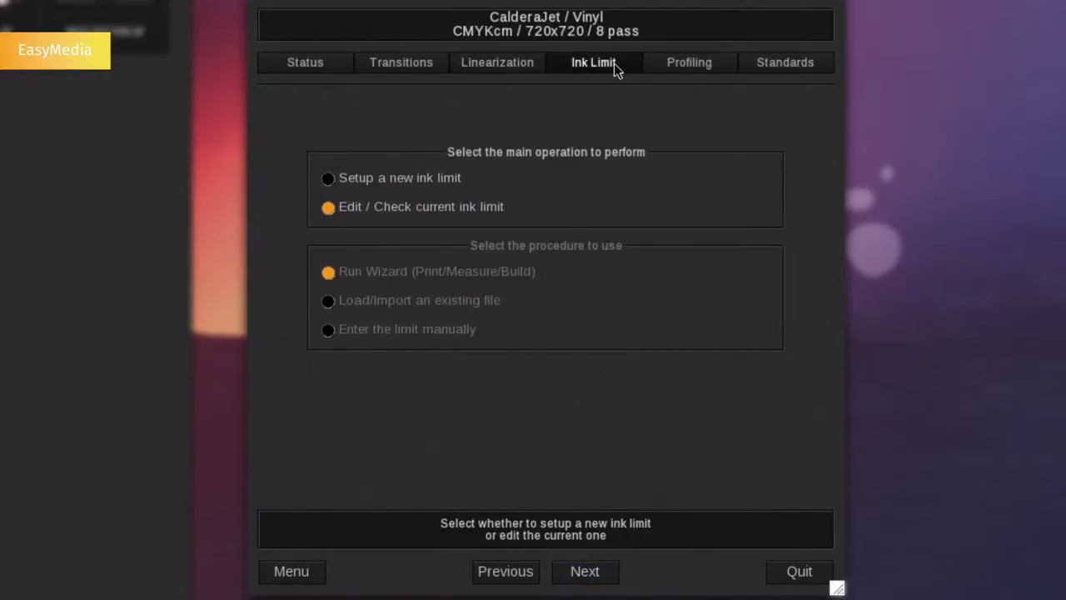
Step: Create a new Dynamic Target ink limit with a 190% total ink limit
left_click(411, 180)
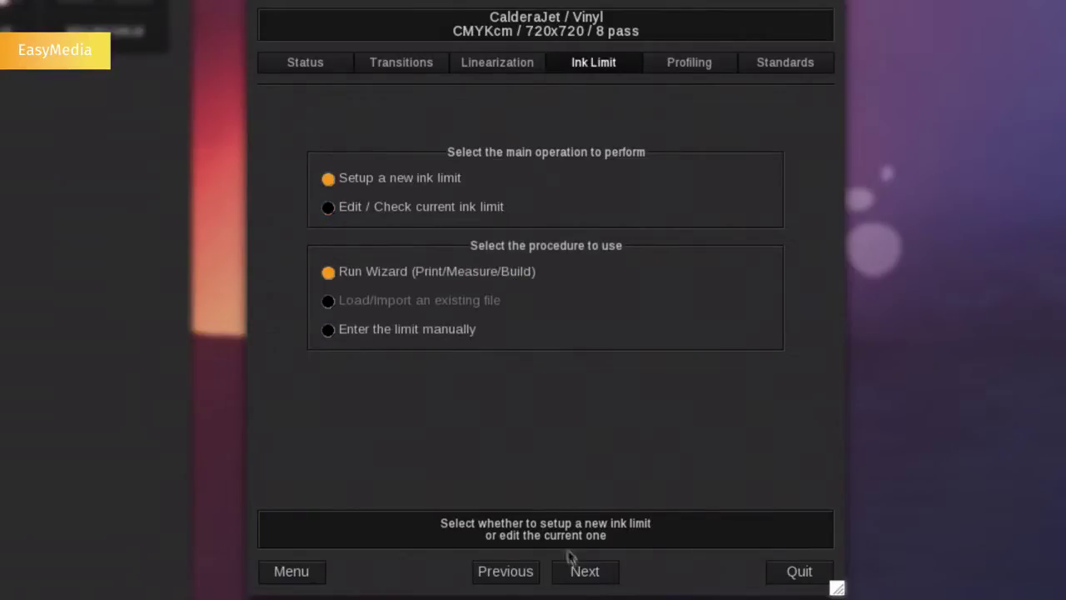
left_click(581, 574)
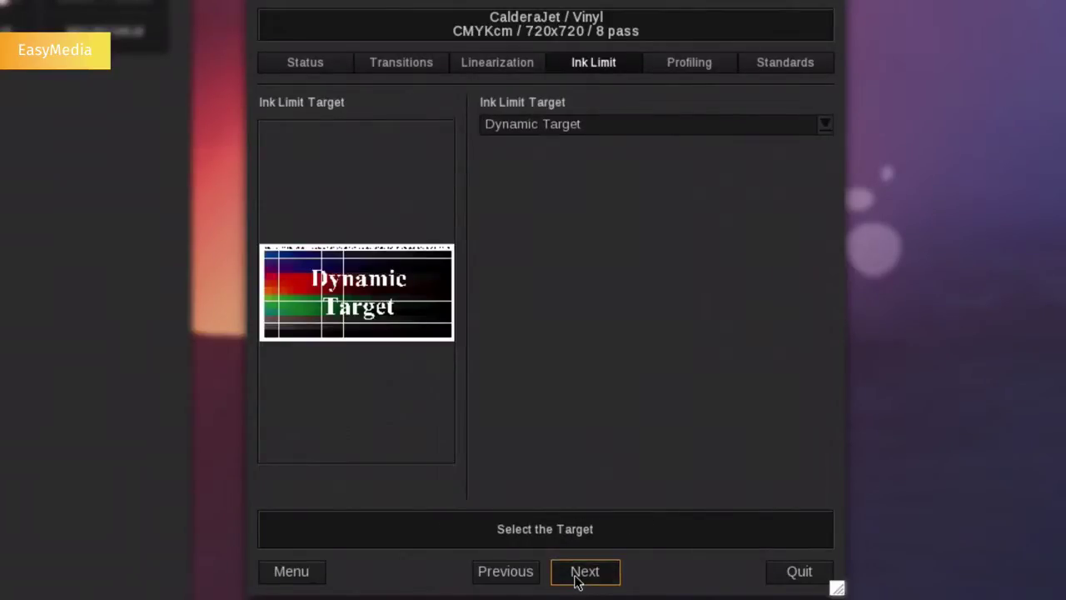
left_click(583, 573)
double_click(560, 298)
type("19")
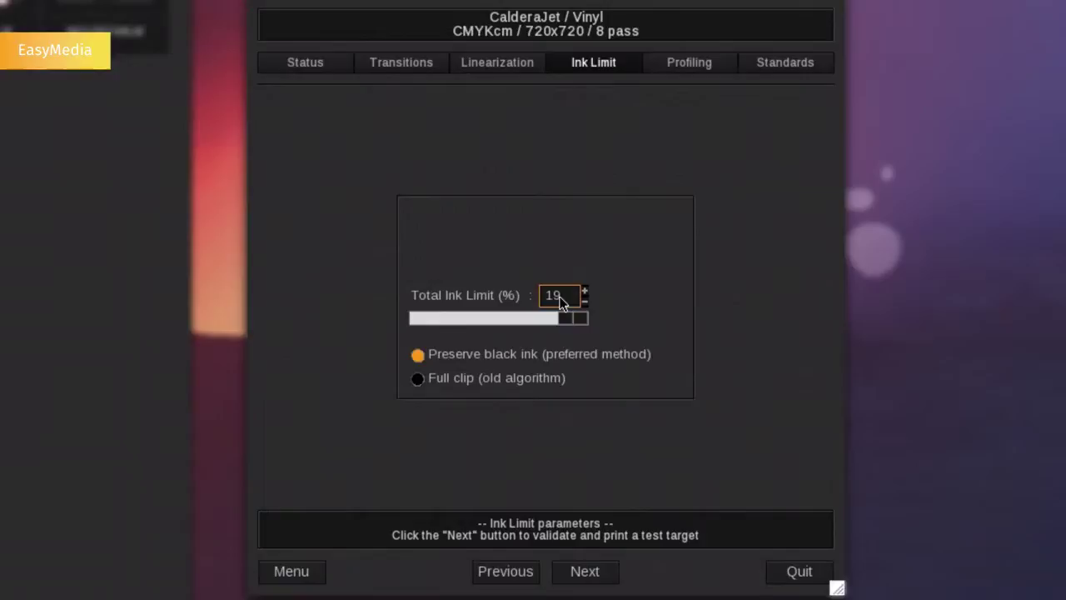
type("0")
left_click(687, 64)
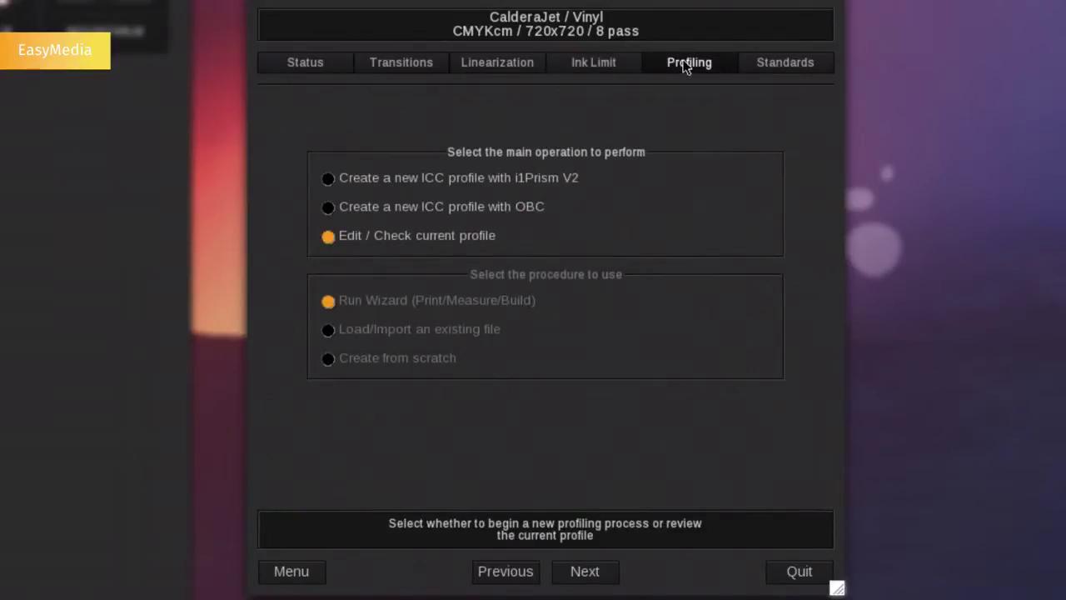
Step: Preview images without and with the profile, then inspect its gamut in 2D and 3D
left_click(599, 573)
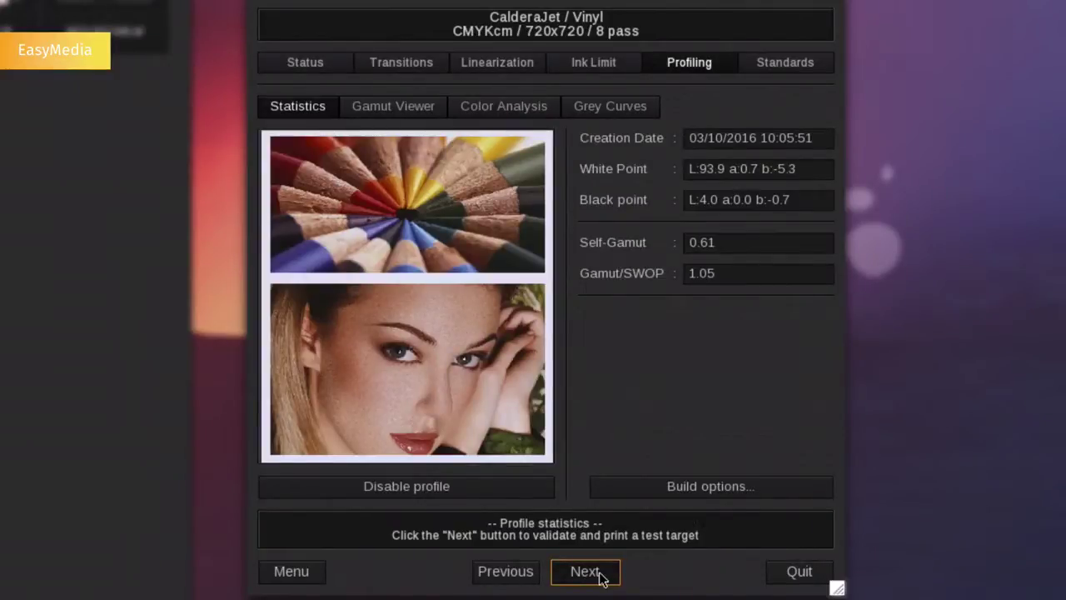
left_click(480, 492)
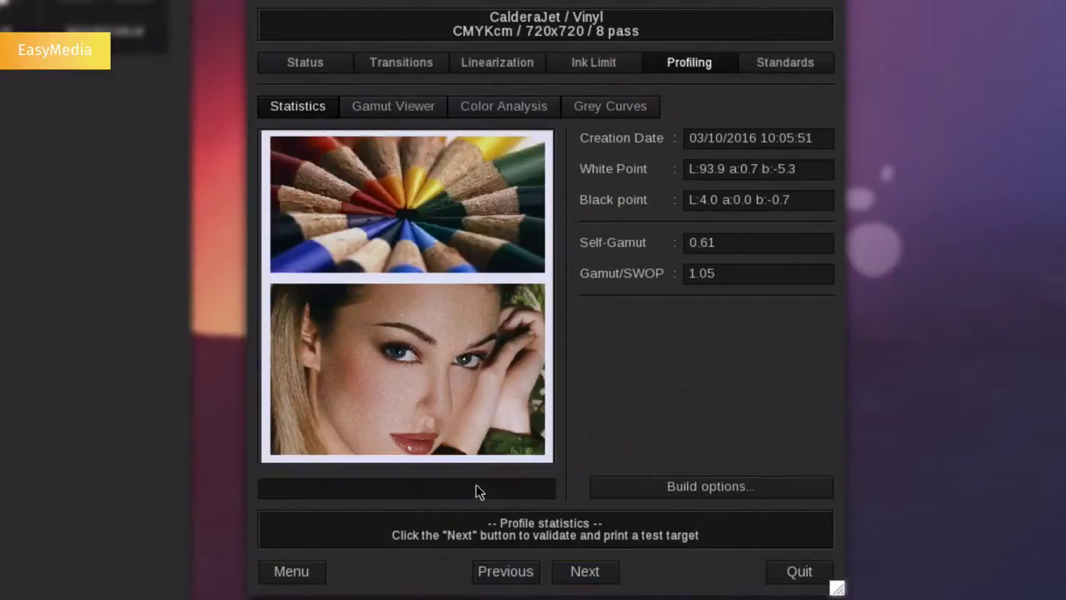
left_click(480, 491)
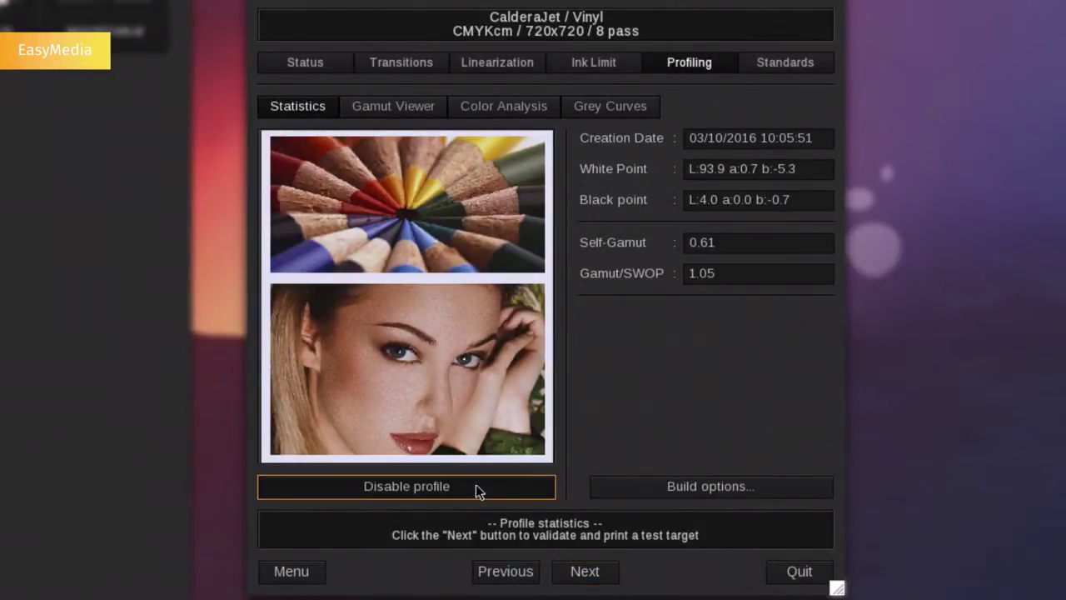
left_click(393, 108)
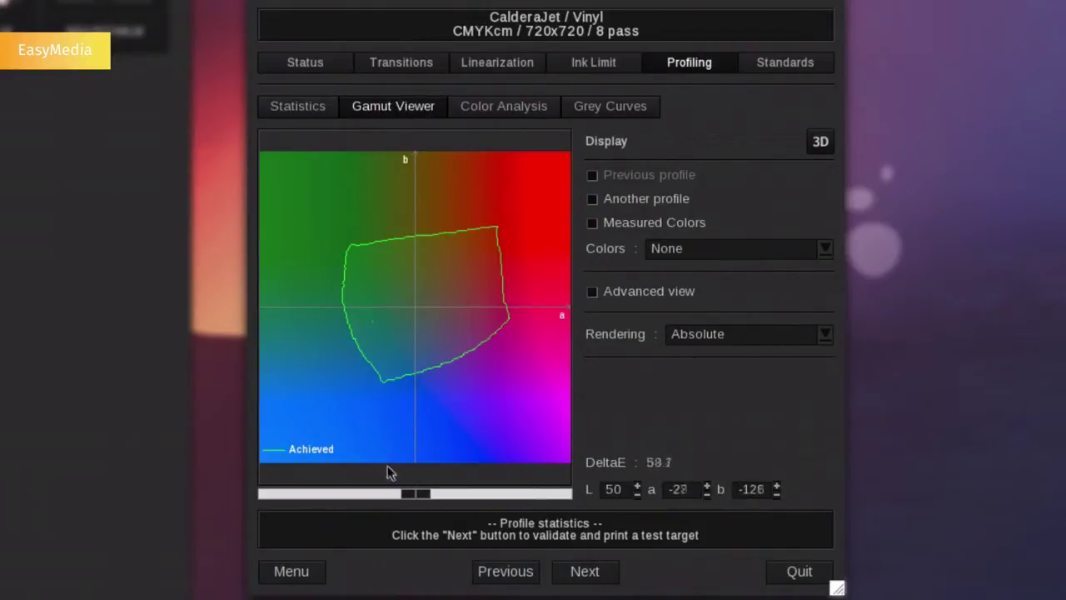
left_click_drag(413, 494, 353, 503)
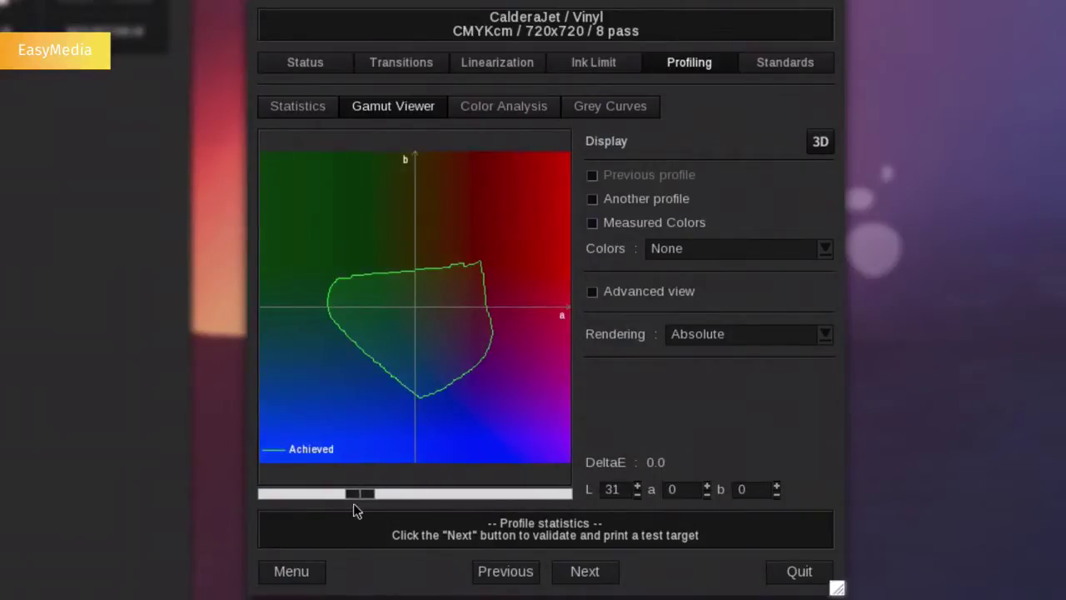
left_click(810, 142)
left_click_drag(785, 202, 738, 241)
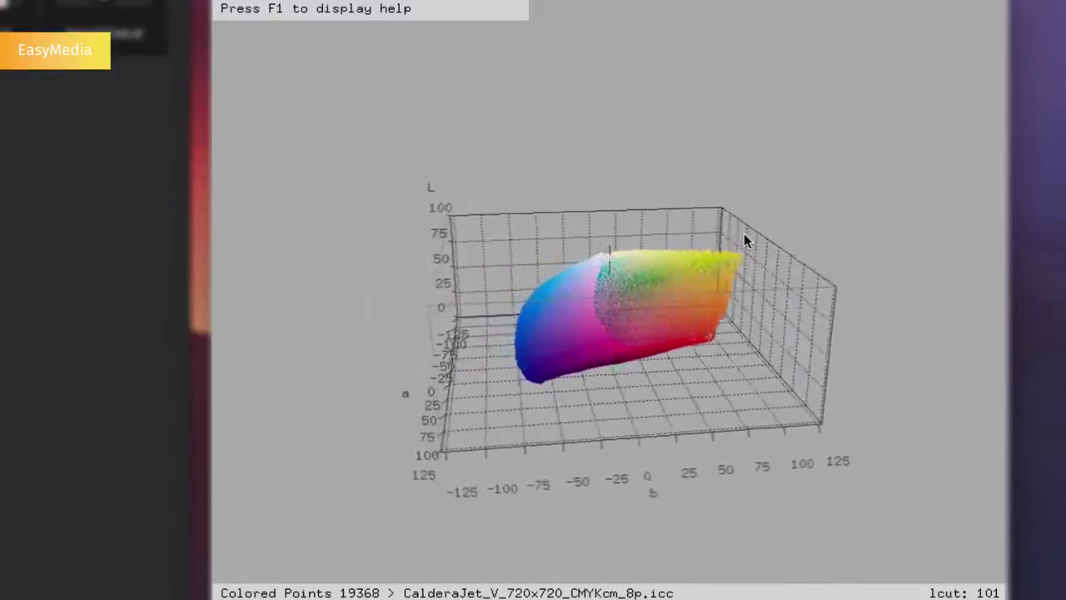
key("Escape")
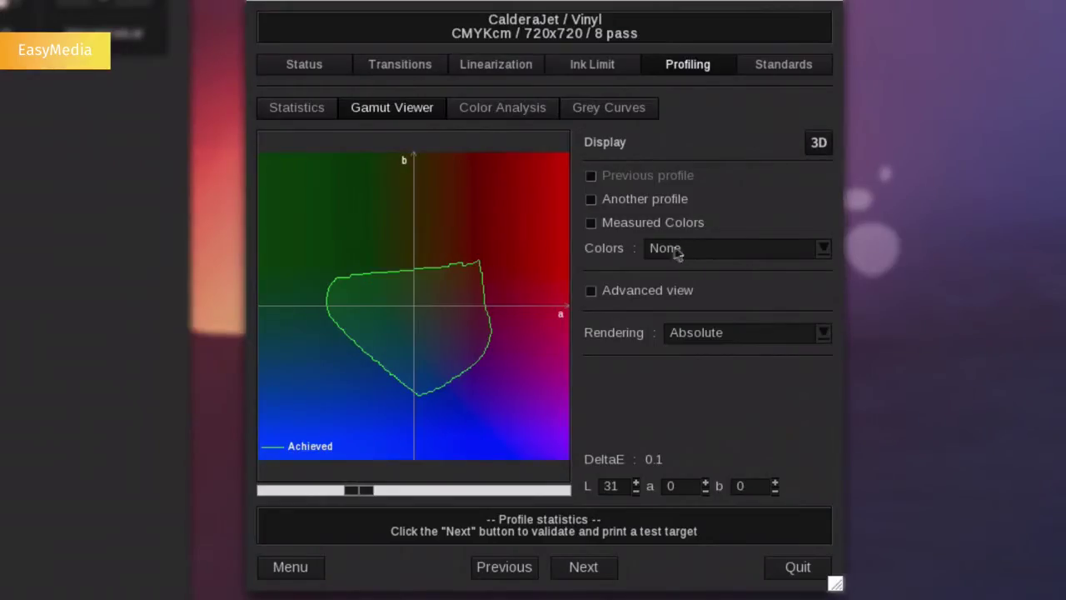
Step: Overlay the Standard CMYK CoatedFOGRA39.icc profile on the gamut and compare across lightness levels
left_click(628, 201)
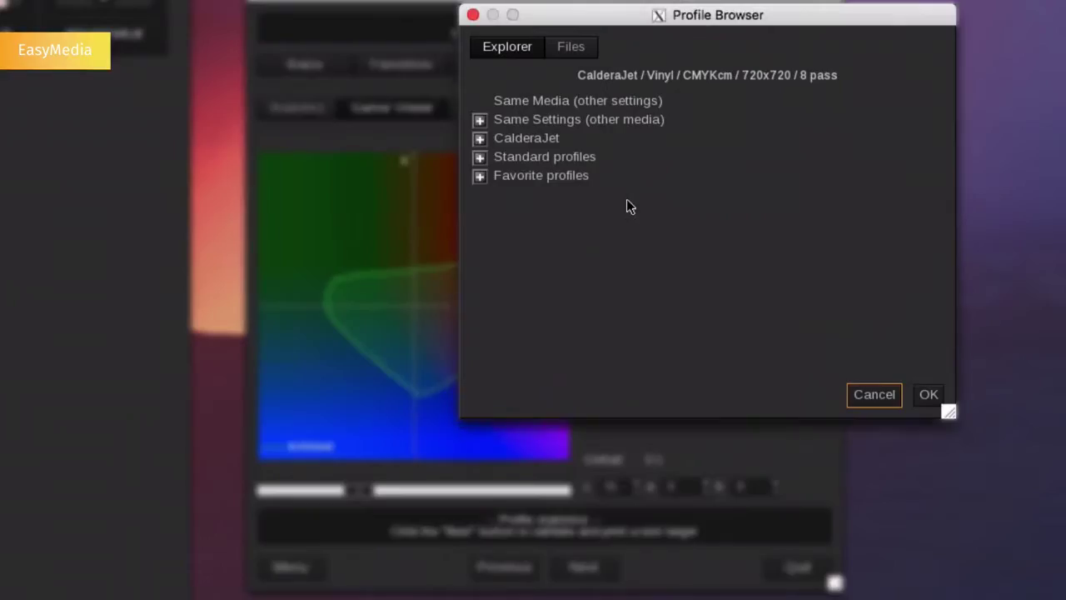
left_click(480, 156)
left_click(500, 195)
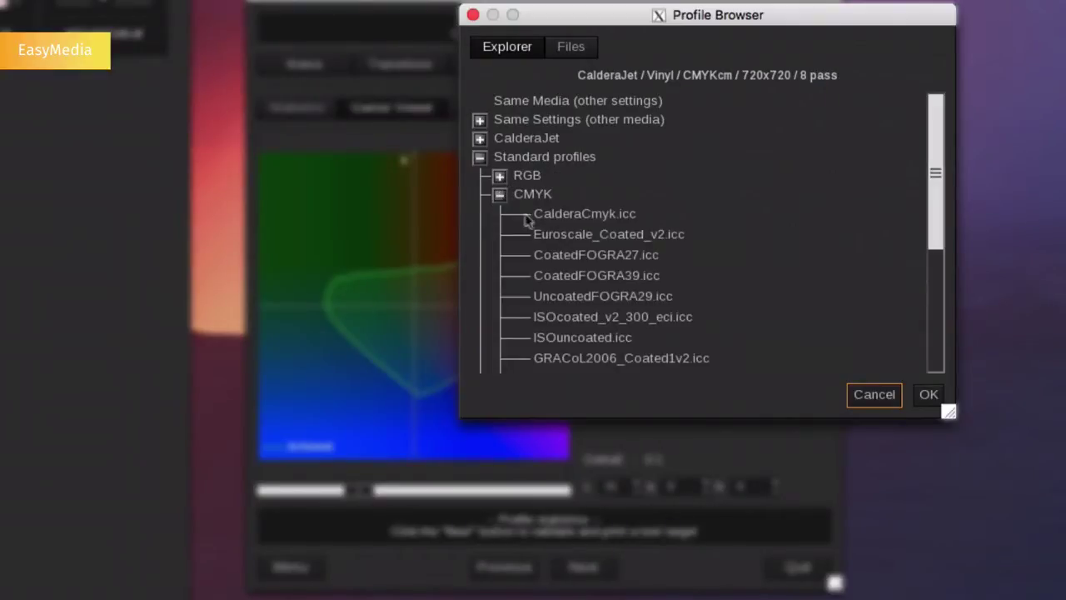
left_click(600, 277)
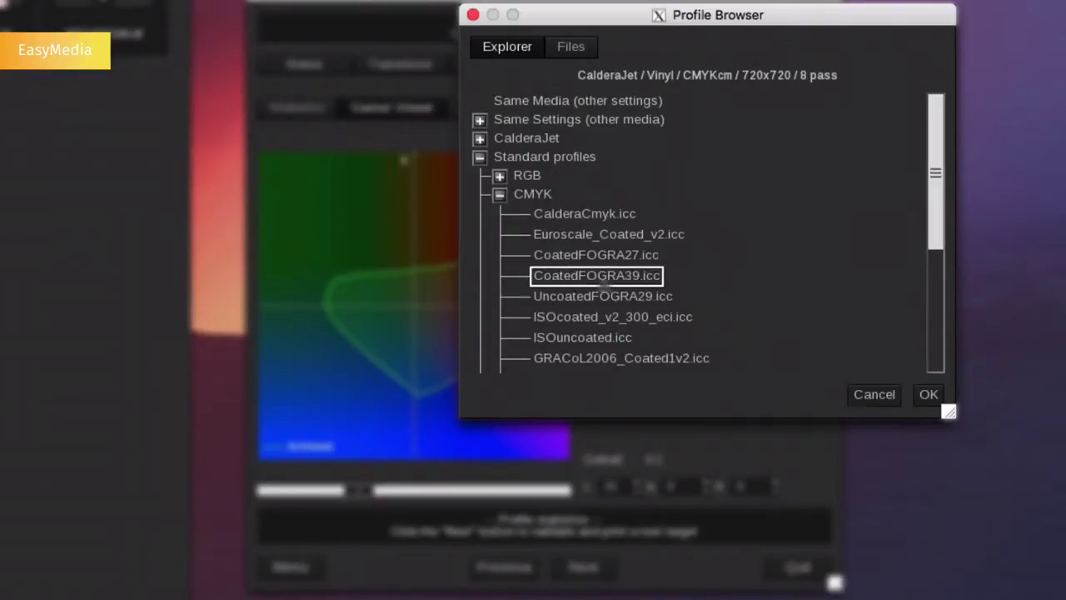
left_click(929, 395)
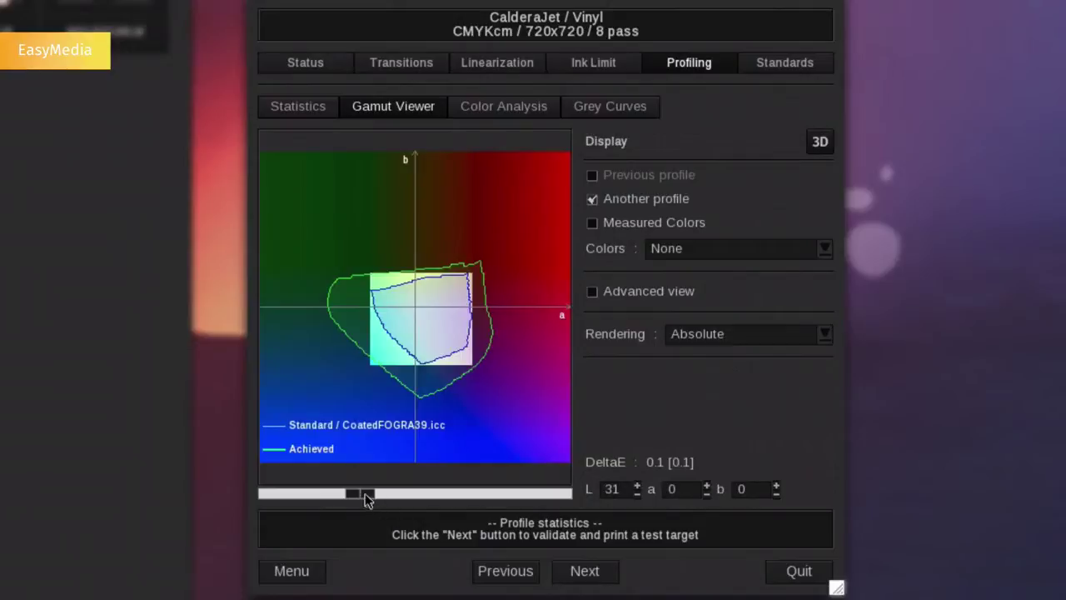
left_click_drag(365, 493, 318, 521)
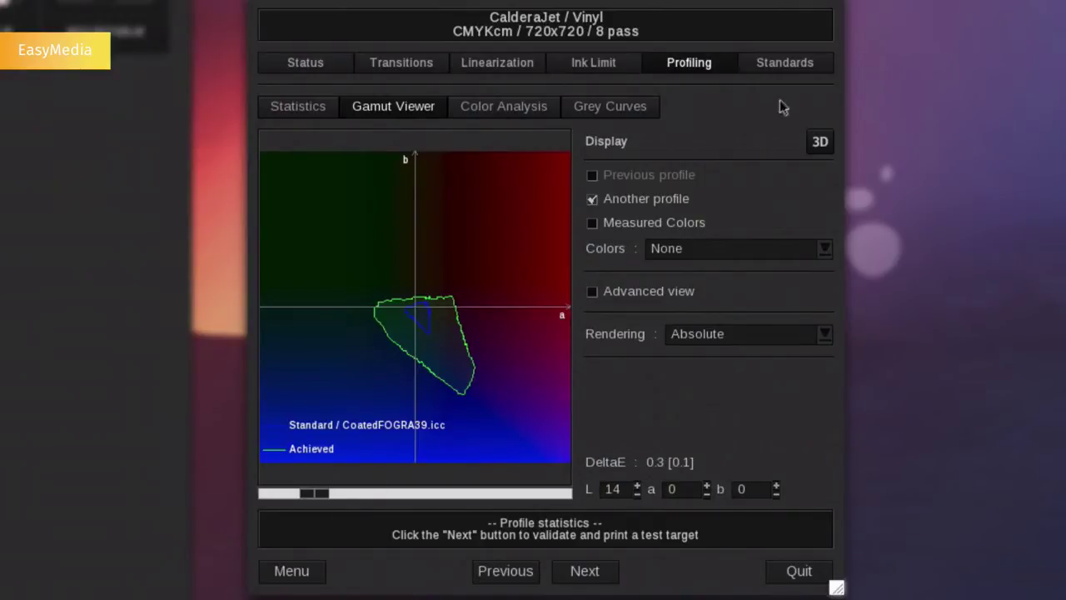
left_click(785, 63)
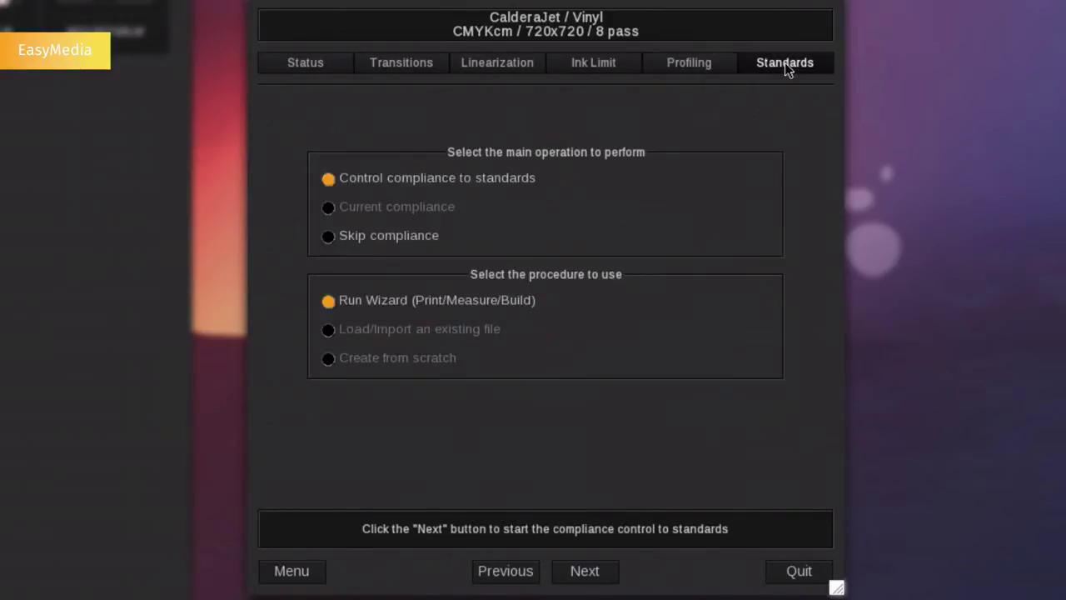
Step: Simulate compliance with the current profile: ISO 12647-7 proof fails, FOGRA PSD and ISO 12647-8 pass
left_click(598, 570)
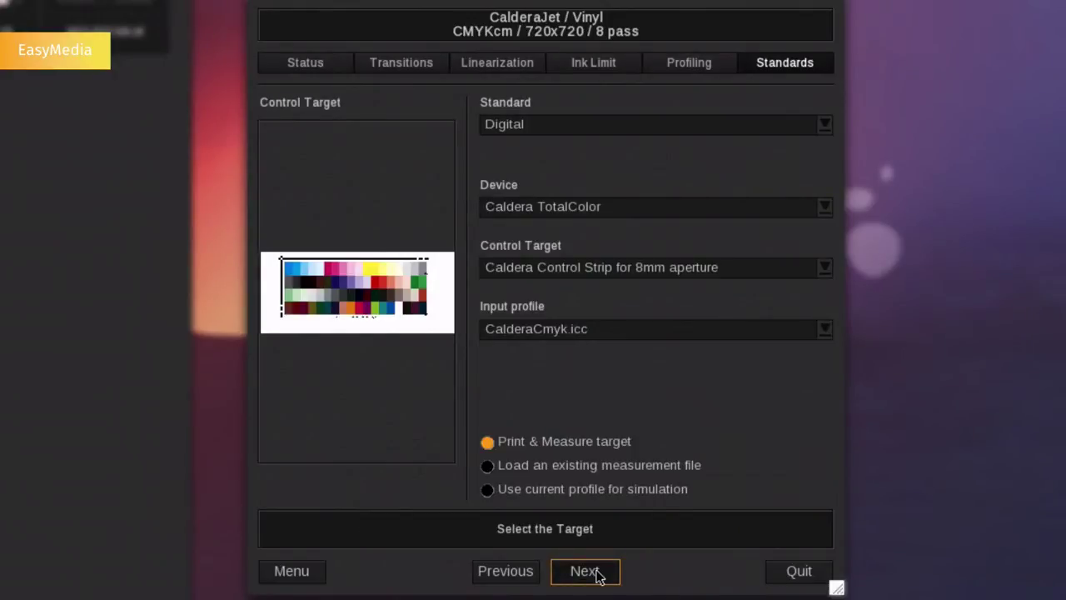
left_click(504, 492)
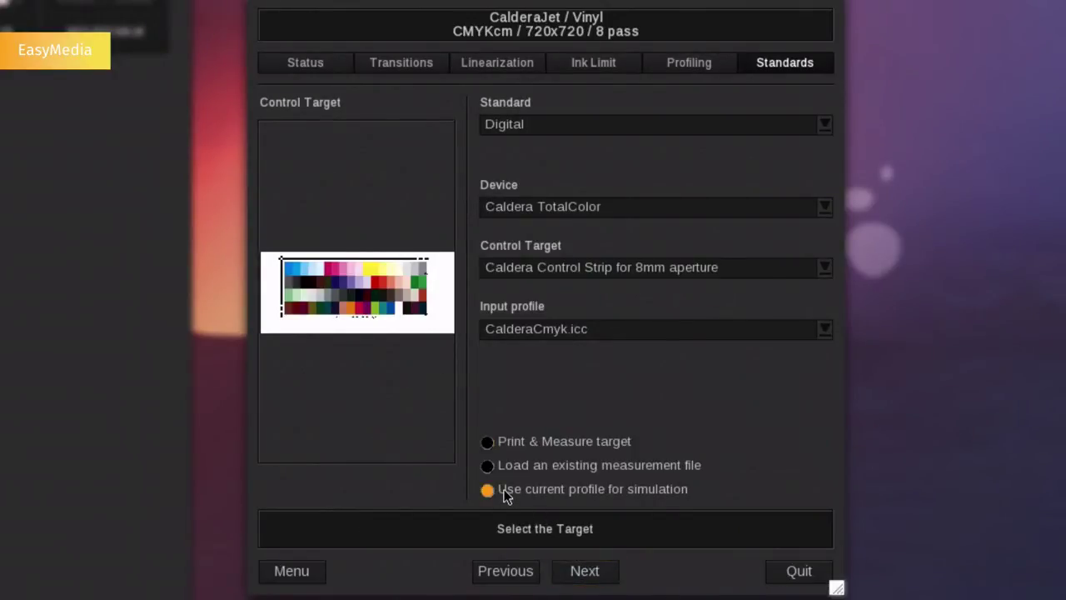
left_click(596, 574)
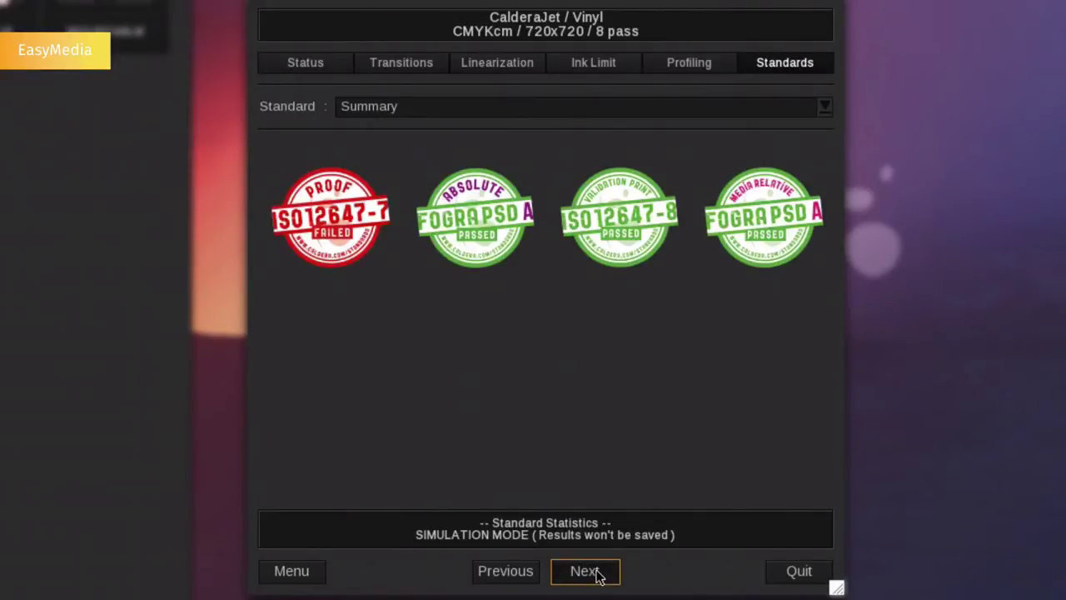